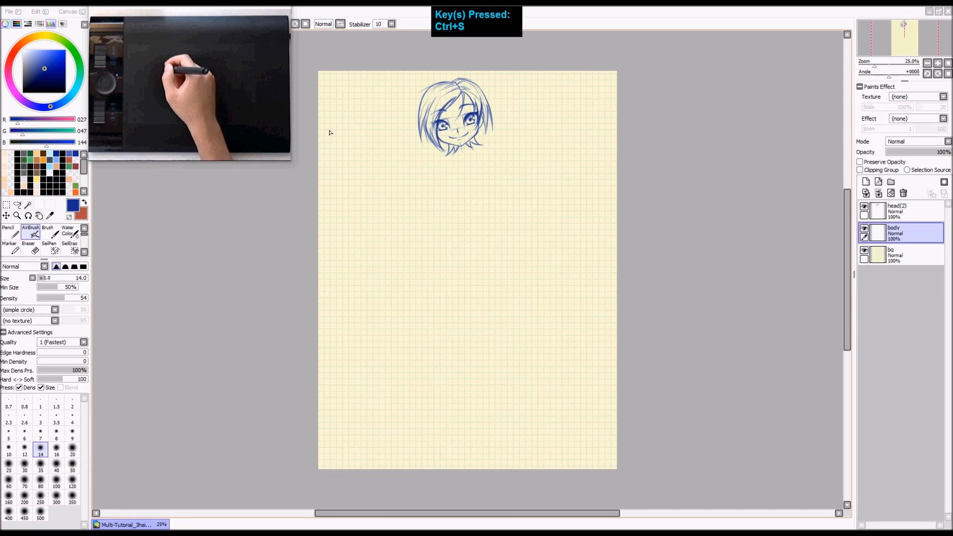
Lower the head(2) layer's opacity to 34% and make the body layer active.
{"action": "scroll", "coordinate": [446, 121], "scroll_direction": "up", "scroll_amount": 1}
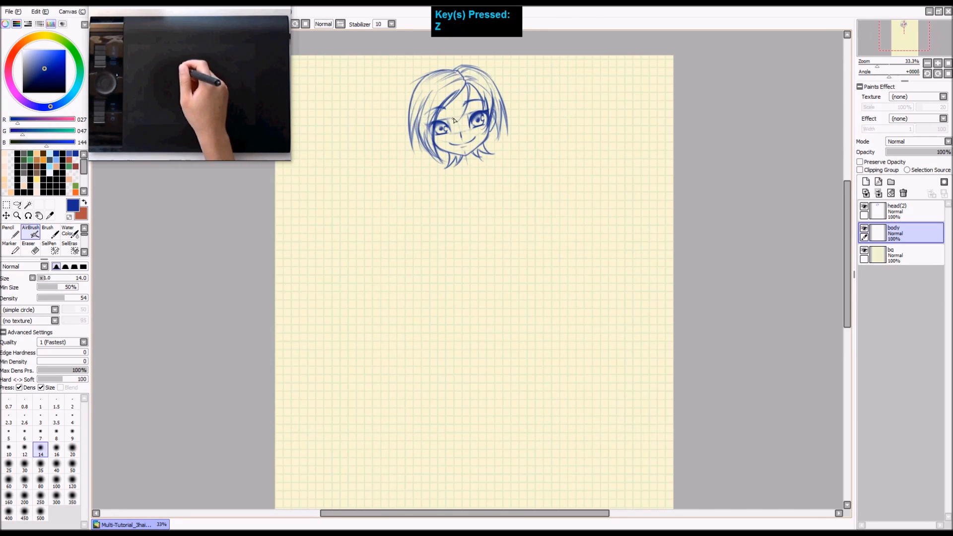
{"action": "left_click_drag", "start_coordinate": [465, 144], "coordinate": [490, 122]}
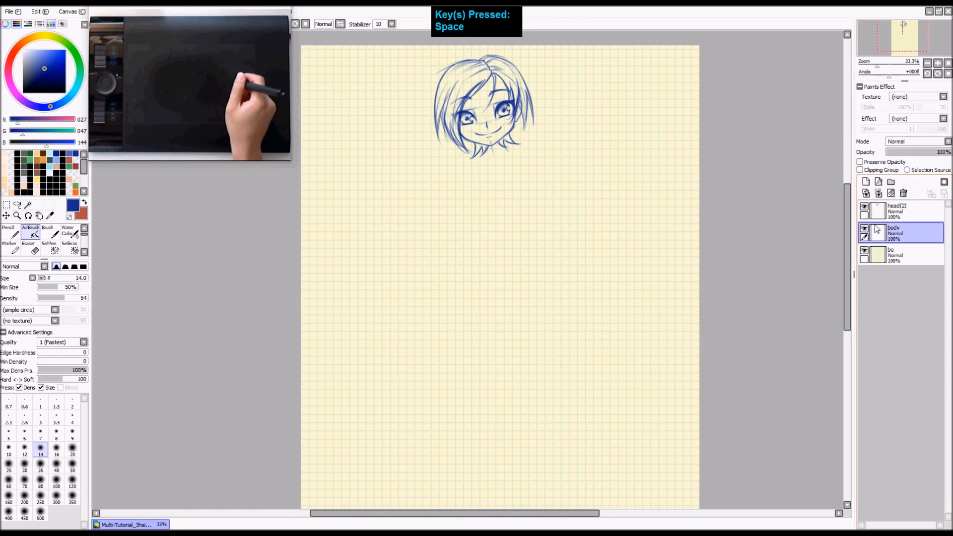
{"action": "mouse_move", "coordinate": [564, 204]}
{"action": "left_mouse_down"}
{"action": "mouse_move", "coordinate": [629, 125]}
{"action": "mouse_move", "coordinate": [598, 196]}
{"action": "left_mouse_up"}
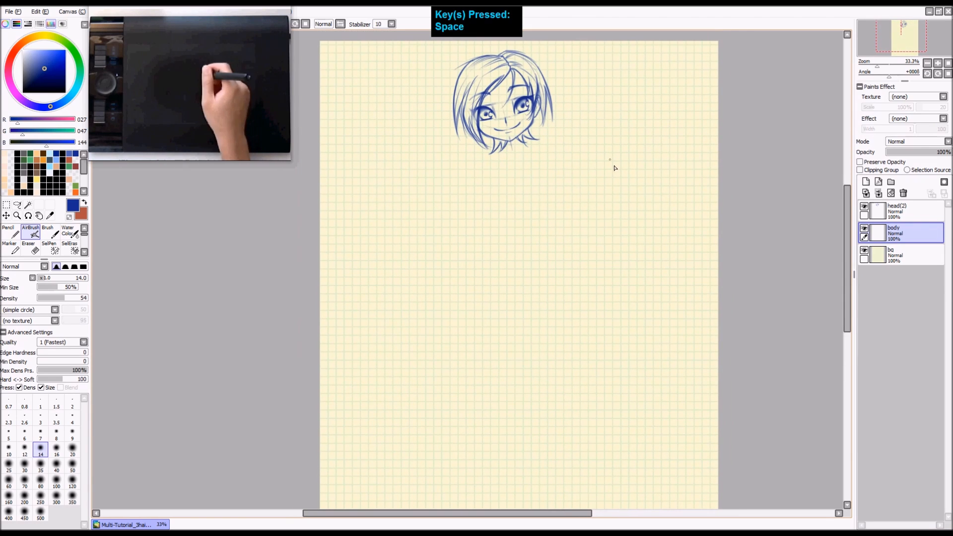
{"action": "left_click", "coordinate": [883, 208]}
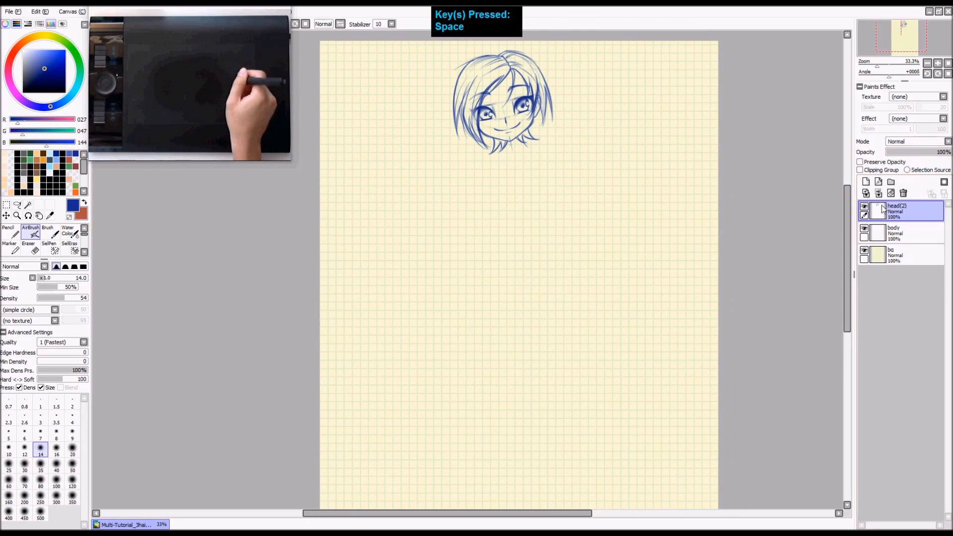
{"action": "left_click", "coordinate": [912, 152]}
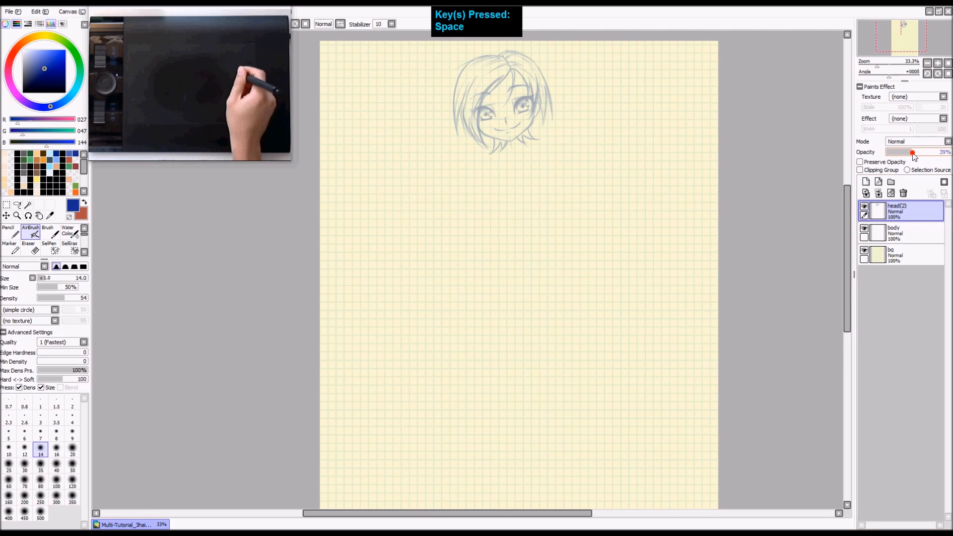
{"action": "left_click_drag", "start_coordinate": [911, 154], "coordinate": [909, 154]}
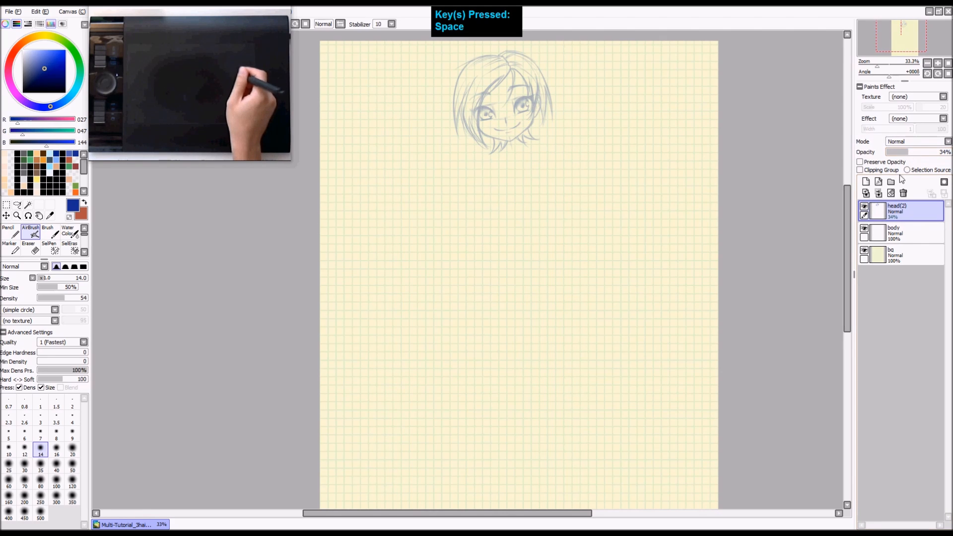
{"action": "left_click", "coordinate": [880, 233]}
{"action": "left_click", "coordinate": [880, 211]}
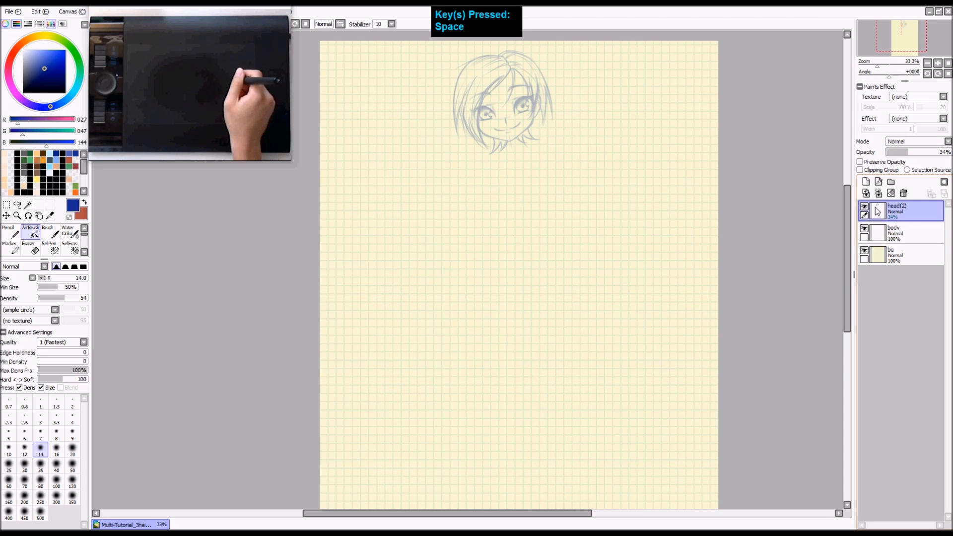
{"action": "key", "text": "a"}
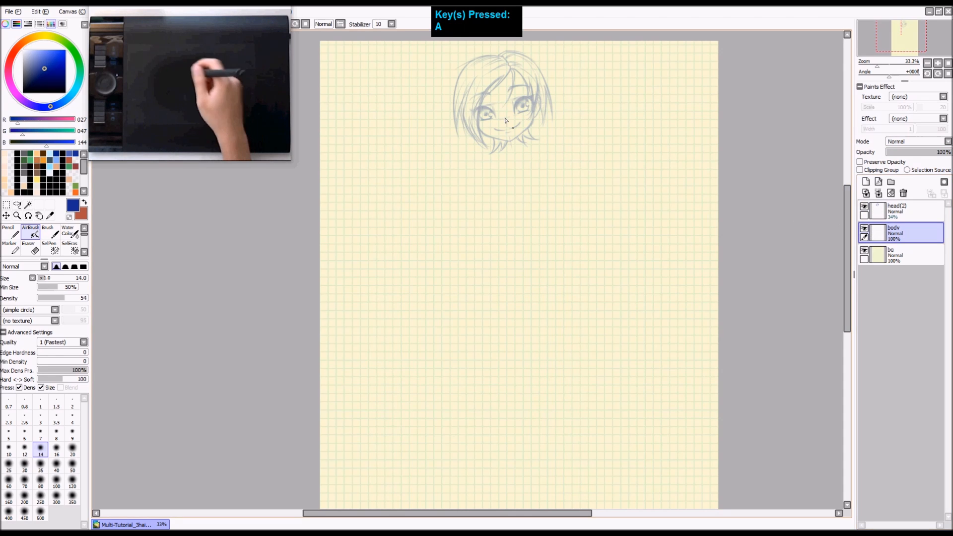
Sketch two short neck lines below the chin with the AirBrush on the body layer, undoing unsatisfactory strokes.
{"action": "scroll", "coordinate": [561, 139], "scroll_direction": "up", "scroll_amount": 1}
{"action": "key", "text": "space"}
{"action": "left_click_drag", "start_coordinate": [561, 139], "coordinate": [531, 134]}
{"action": "key", "text": "shift+z"}
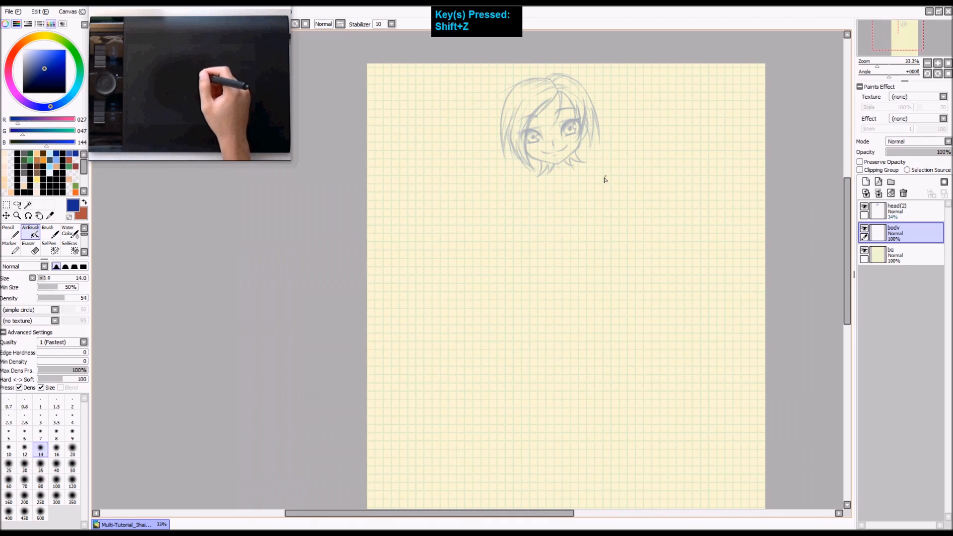
{"action": "key", "text": "space"}
{"action": "left_click_drag", "start_coordinate": [570, 249], "coordinate": [561, 192]}
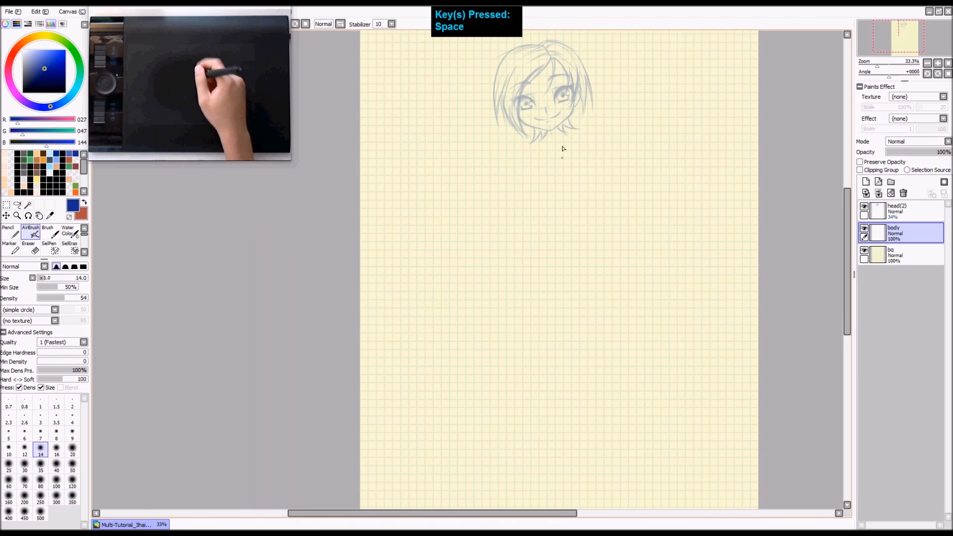
{"action": "key", "text": "z"}
{"action": "key", "text": "space"}
{"action": "left_click_drag", "start_coordinate": [535, 132], "coordinate": [549, 149]}
{"action": "scroll", "coordinate": [524, 190], "scroll_direction": "up", "scroll_amount": 1}
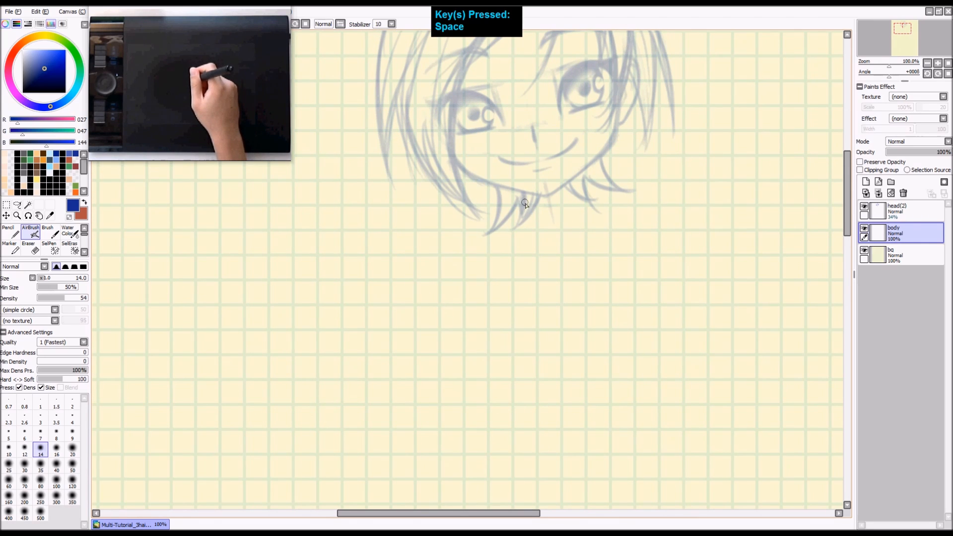
{"action": "key", "text": "ctrl+z"}
{"action": "left_click_drag", "start_coordinate": [524, 193], "coordinate": [520, 216]}
{"action": "key", "text": "ctrl+z"}
{"action": "key", "text": "ctrl+z"}
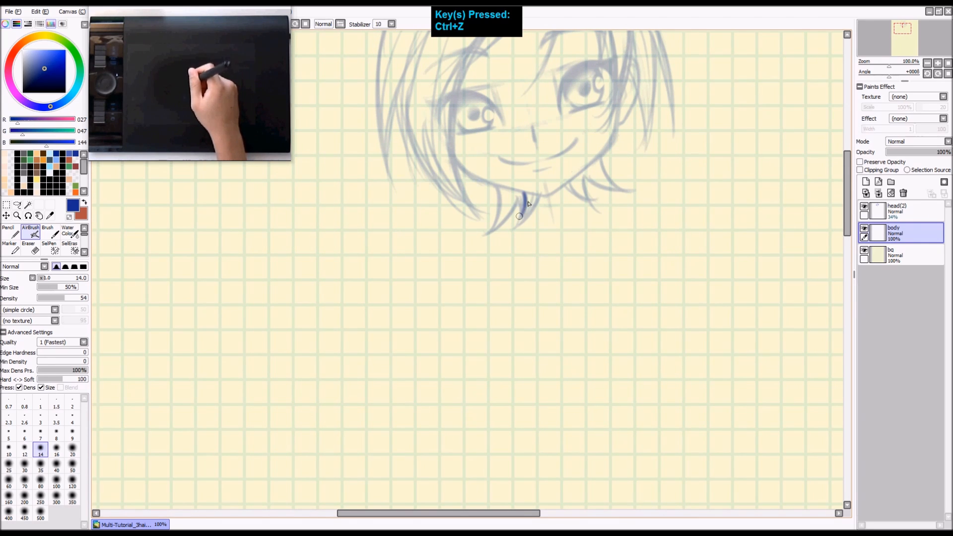
{"action": "left_click_drag", "start_coordinate": [569, 183], "coordinate": [568, 221]}
{"action": "key", "text": "ctrl+z"}
{"action": "key", "text": "ctrl+z"}
{"action": "key", "text": "ctrl+z"}
Draw a straight shoulder line across the base of the neck, slanting slightly down to the right, redoing strokes until it fits.
{"action": "key", "text": "shift+z"}
{"action": "key", "text": "space"}
{"action": "left_click_drag", "start_coordinate": [612, 270], "coordinate": [606, 248]}
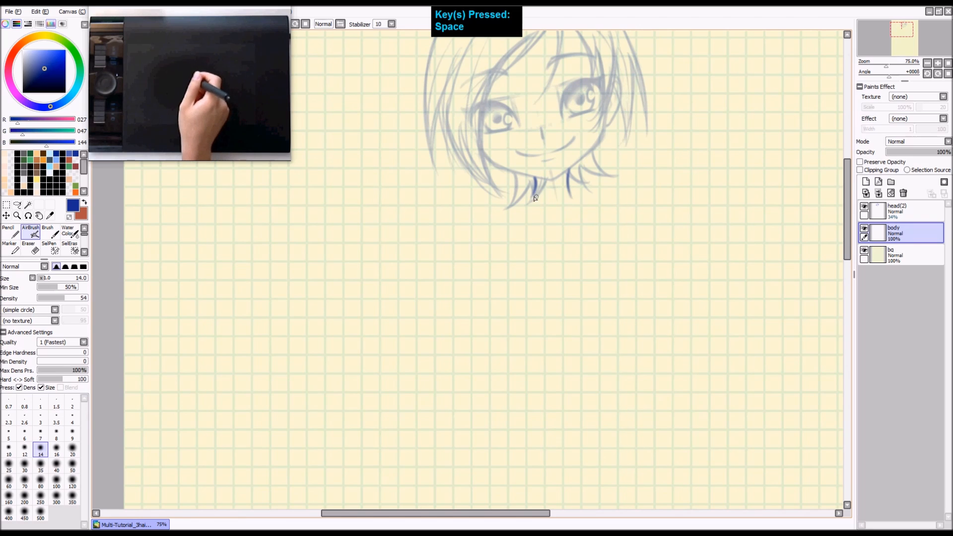
{"action": "key", "text": "shift+z"}
{"action": "key", "text": "space"}
{"action": "mouse_move", "coordinate": [581, 234]}
{"action": "left_mouse_down"}
{"action": "mouse_move", "coordinate": [559, 184]}
{"action": "mouse_move", "coordinate": [557, 197]}
{"action": "mouse_move", "coordinate": [529, 168]}
{"action": "mouse_move", "coordinate": [483, 165]}
{"action": "mouse_move", "coordinate": [519, 184]}
{"action": "left_mouse_up"}
{"action": "key", "text": "space"}
{"action": "key", "text": "z"}
{"action": "key", "text": "z"}
{"action": "key", "text": "space"}
{"action": "key", "text": "ctrl+z"}
{"action": "left_click_drag", "start_coordinate": [436, 165], "coordinate": [545, 183]}
{"action": "key", "text": "ctrl+z"}
{"action": "left_click_drag", "start_coordinate": [445, 170], "coordinate": [562, 187]}
{"action": "key", "text": "ctrl+z"}
{"action": "left_click_drag", "start_coordinate": [443, 165], "coordinate": [565, 187]}
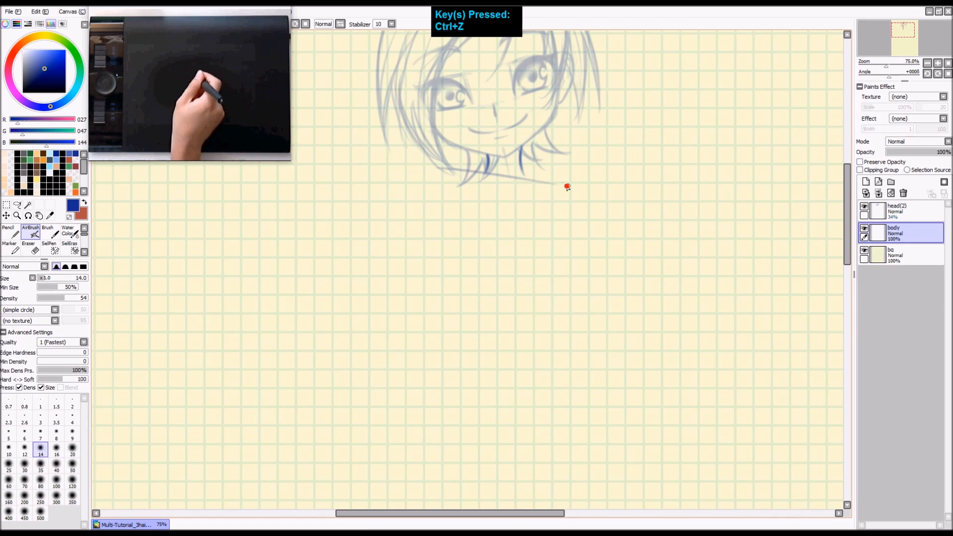
{"action": "key", "text": "ctrl+z"}
{"action": "mouse_move", "coordinate": [441, 166]}
{"action": "left_mouse_down"}
{"action": "mouse_move", "coordinate": [565, 188]}
{"action": "mouse_move", "coordinate": [493, 174]}
{"action": "left_mouse_up"}
{"action": "left_click_drag", "start_coordinate": [575, 186], "coordinate": [454, 163]}
{"action": "key", "text": "ctrl+z"}
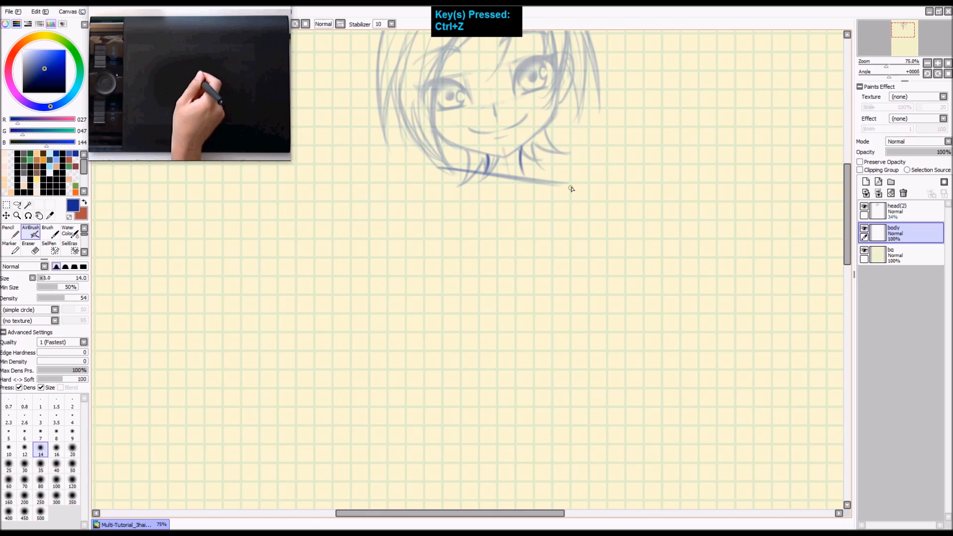
{"action": "left_click_drag", "start_coordinate": [571, 188], "coordinate": [425, 165]}
{"action": "left_click_drag", "start_coordinate": [502, 129], "coordinate": [527, 116]}
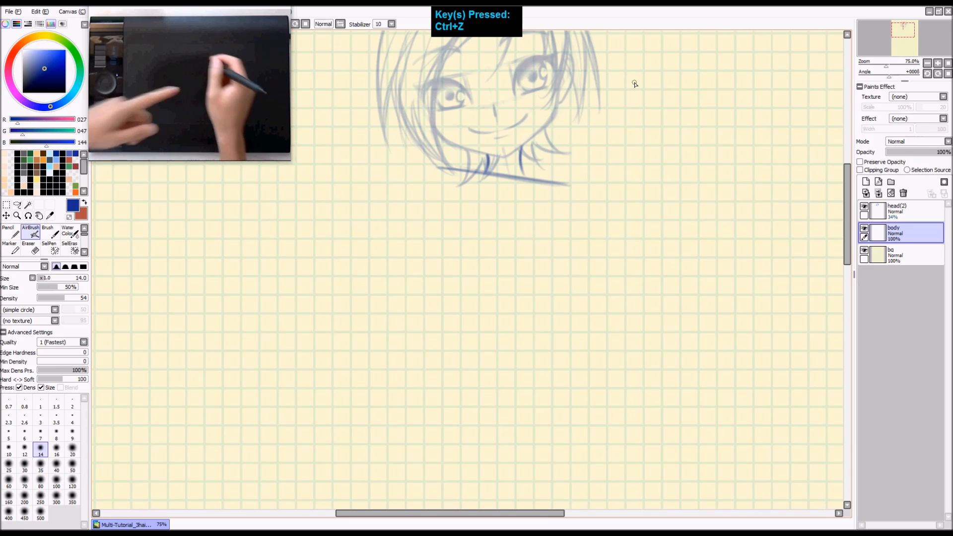
Examine the head, neck and shoulder line in relation to the whole page.
{"action": "key", "text": "space"}
{"action": "left_click_drag", "start_coordinate": [507, 181], "coordinate": [516, 180]}
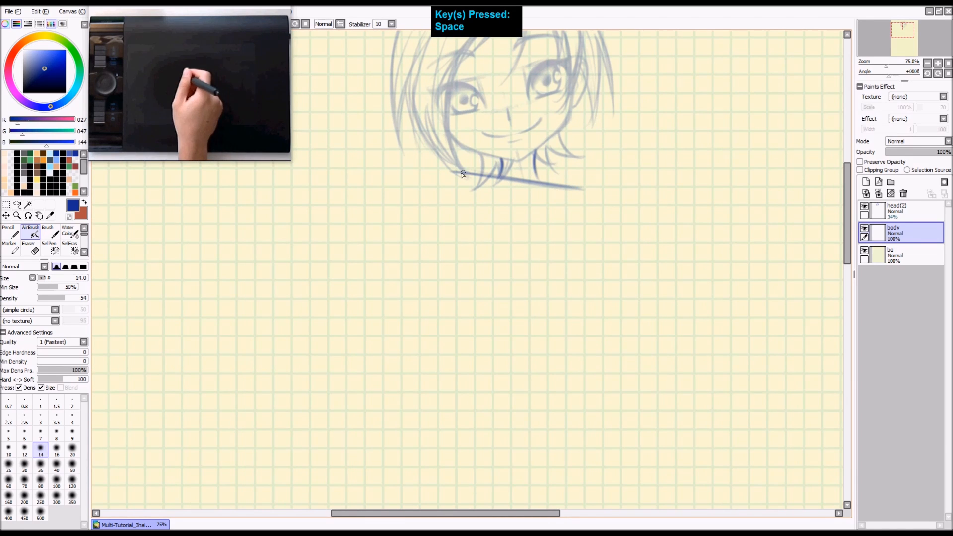
{"action": "key", "text": "space"}
{"action": "left_click_drag", "start_coordinate": [560, 200], "coordinate": [506, 181]}
{"action": "key", "text": "ctrl+shift+z"}
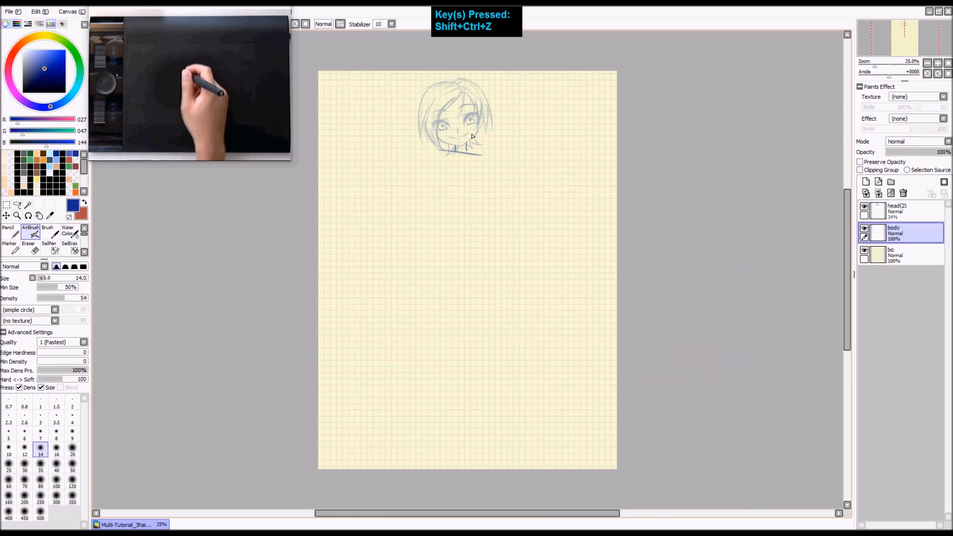
{"action": "key", "text": "a"}
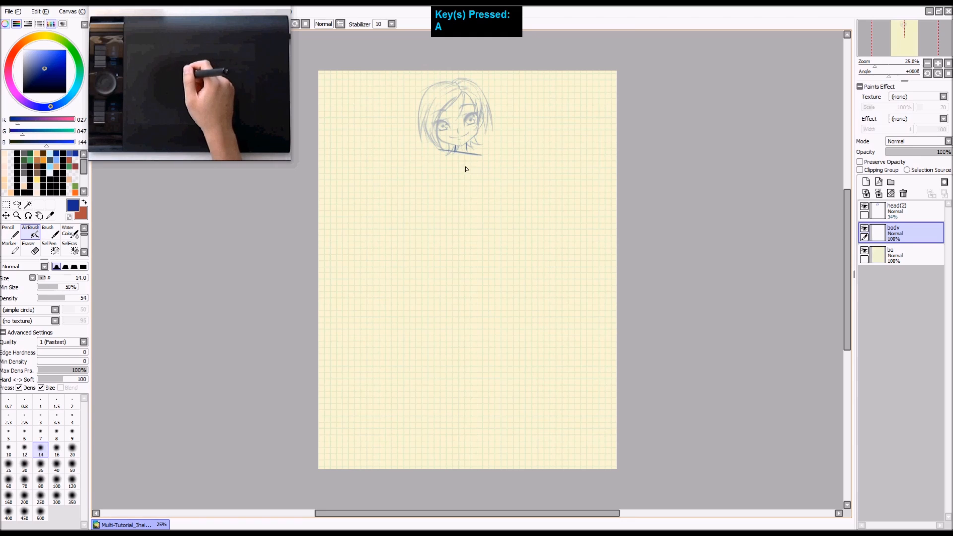
{"action": "key", "text": "z"}
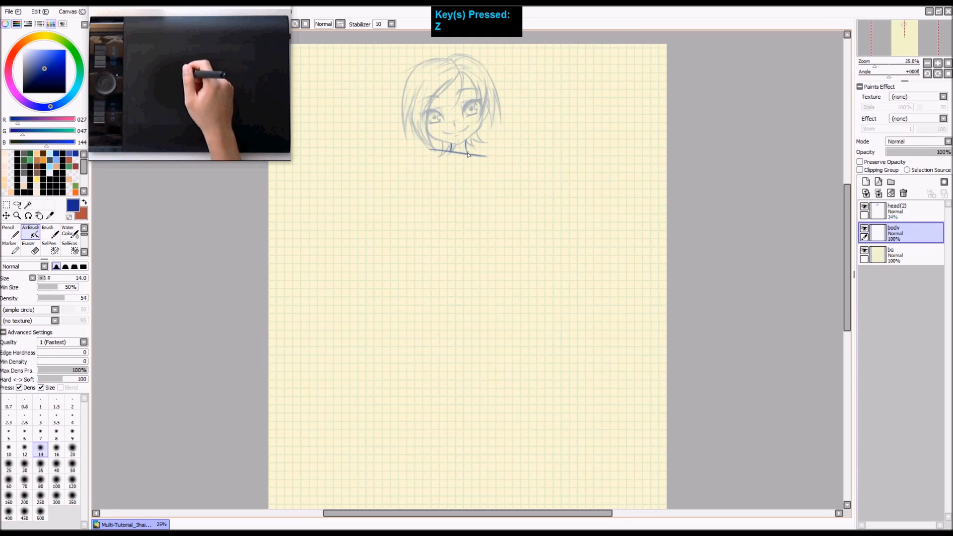
{"action": "key", "text": "space"}
{"action": "left_click_drag", "start_coordinate": [463, 186], "coordinate": [473, 174]}
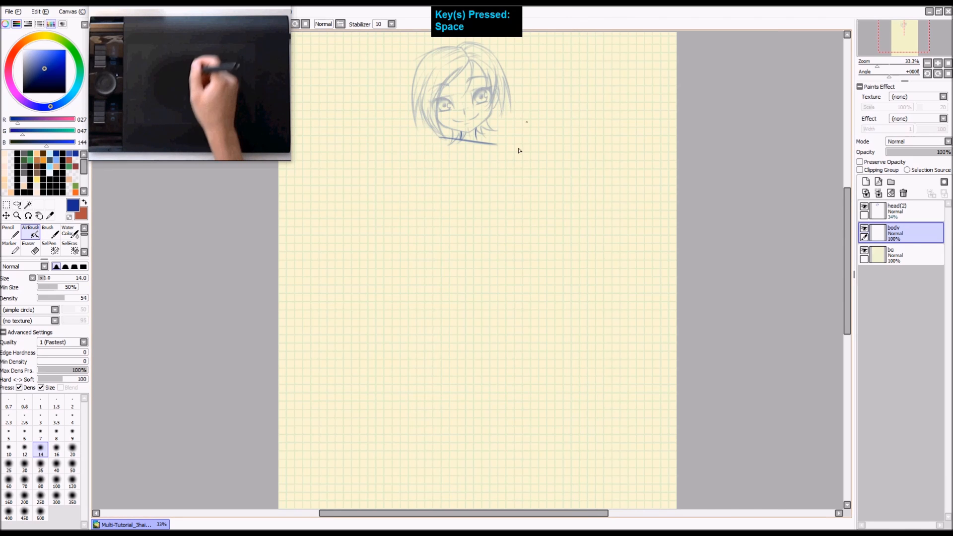
Draw a short centre line from the neck down through the shoulder line, tilted slightly to the left.
{"action": "key", "text": "2"}
{"action": "key", "text": "space"}
{"action": "left_click_drag", "start_coordinate": [519, 213], "coordinate": [516, 168]}
{"action": "key", "text": "2"}
{"action": "key", "text": "space"}
{"action": "mouse_move", "coordinate": [466, 128]}
{"action": "left_mouse_down"}
{"action": "mouse_move", "coordinate": [453, 266]}
{"action": "mouse_move", "coordinate": [399, 235]}
{"action": "mouse_move", "coordinate": [528, 257]}
{"action": "left_mouse_up"}
{"action": "key", "text": "space"}
{"action": "mouse_move", "coordinate": [381, 240]}
{"action": "left_mouse_down"}
{"action": "mouse_move", "coordinate": [486, 252]}
{"action": "mouse_move", "coordinate": [415, 239]}
{"action": "left_mouse_up"}
{"action": "key", "text": "space"}
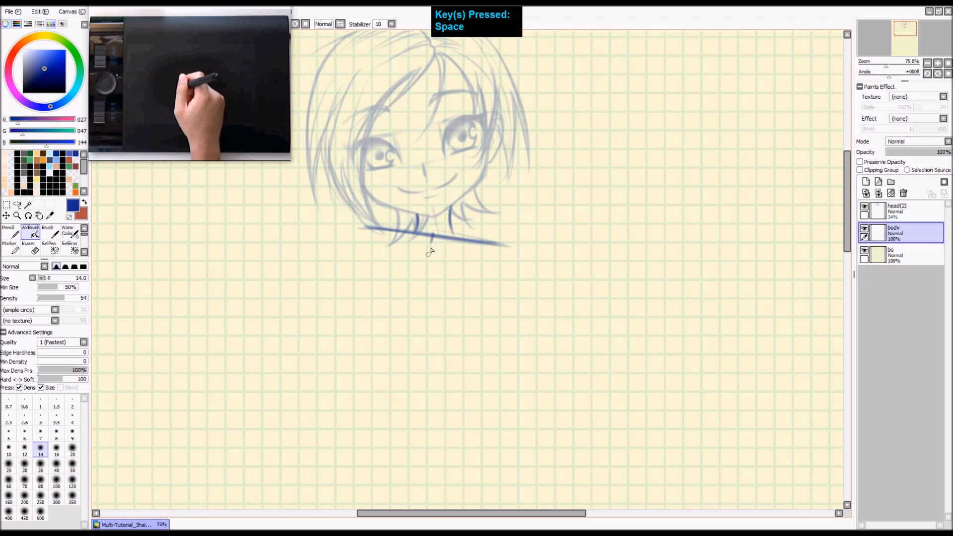
{"action": "left_click_drag", "start_coordinate": [436, 221], "coordinate": [420, 272]}
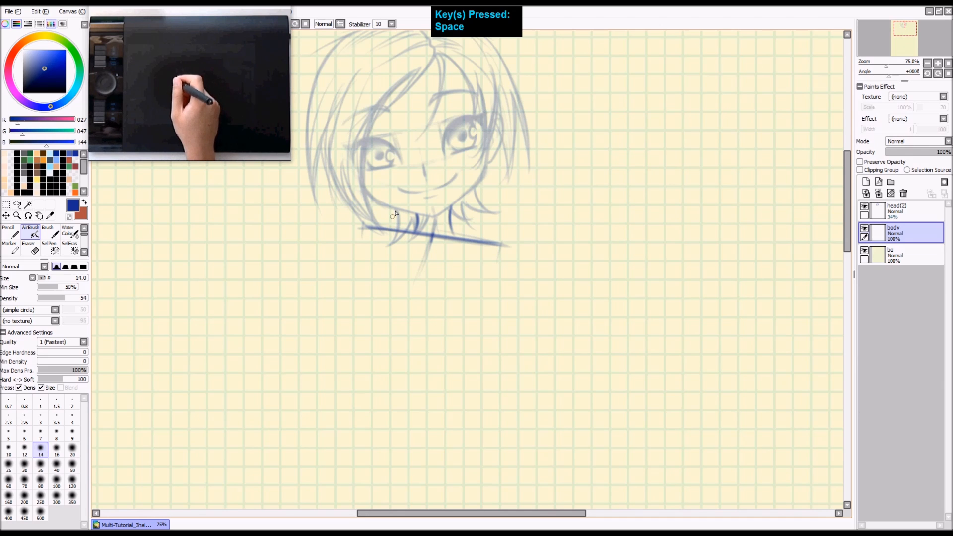
Examine the shoulder line's width and tilt against the head, both at full page and close up.
{"action": "mouse_move", "coordinate": [456, 237]}
{"action": "left_mouse_down"}
{"action": "mouse_move", "coordinate": [510, 283]}
{"action": "mouse_move", "coordinate": [559, 250]}
{"action": "mouse_move", "coordinate": [557, 213]}
{"action": "mouse_move", "coordinate": [536, 178]}
{"action": "mouse_move", "coordinate": [537, 168]}
{"action": "mouse_move", "coordinate": [548, 175]}
{"action": "left_mouse_up"}
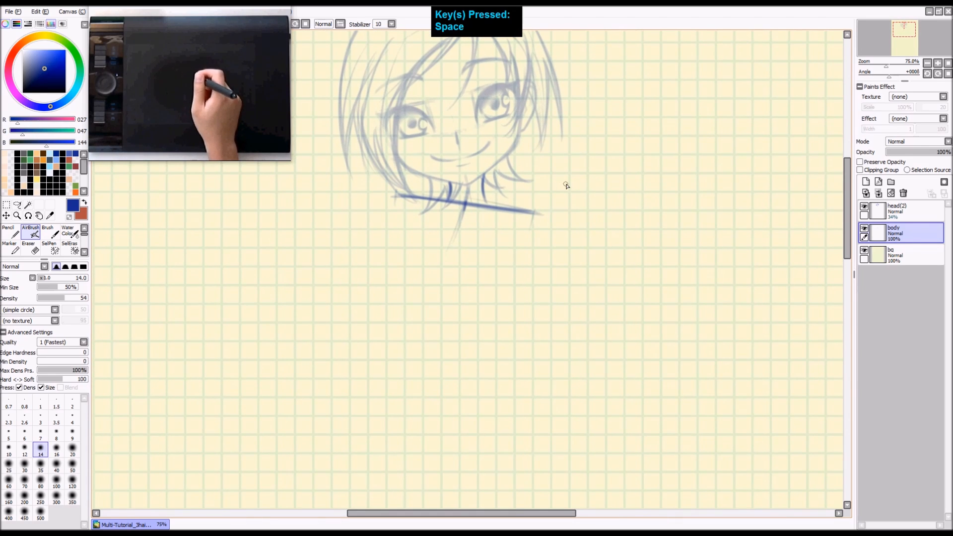
{"action": "key", "text": "ctrl+shift+z"}
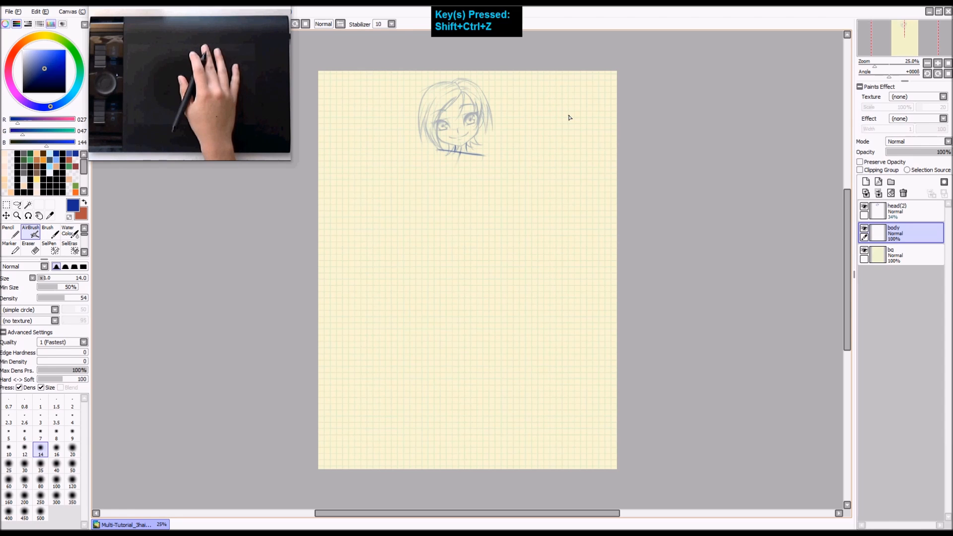
{"action": "key", "text": "z"}
{"action": "key", "text": "z"}
{"action": "left_click_drag", "start_coordinate": [538, 198], "coordinate": [521, 224]}
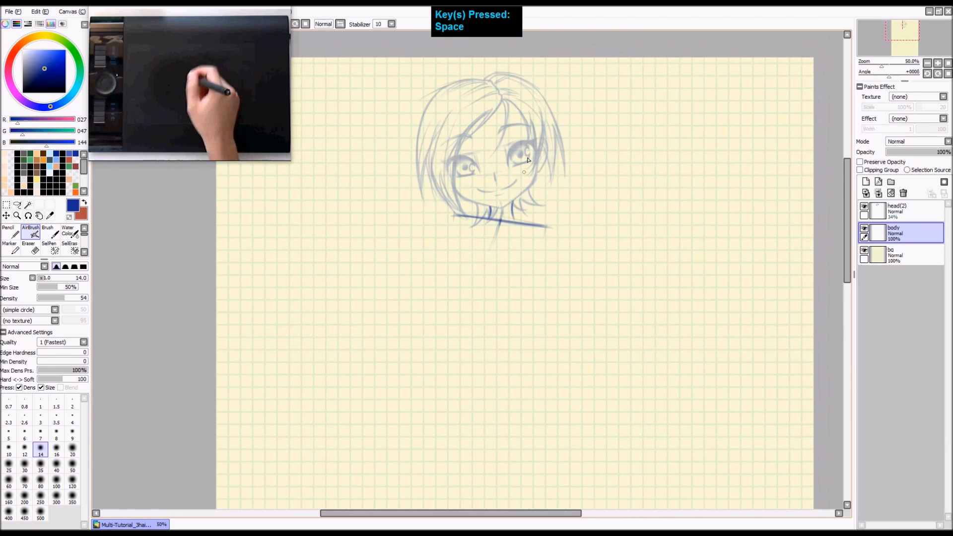
{"action": "key", "text": "z"}
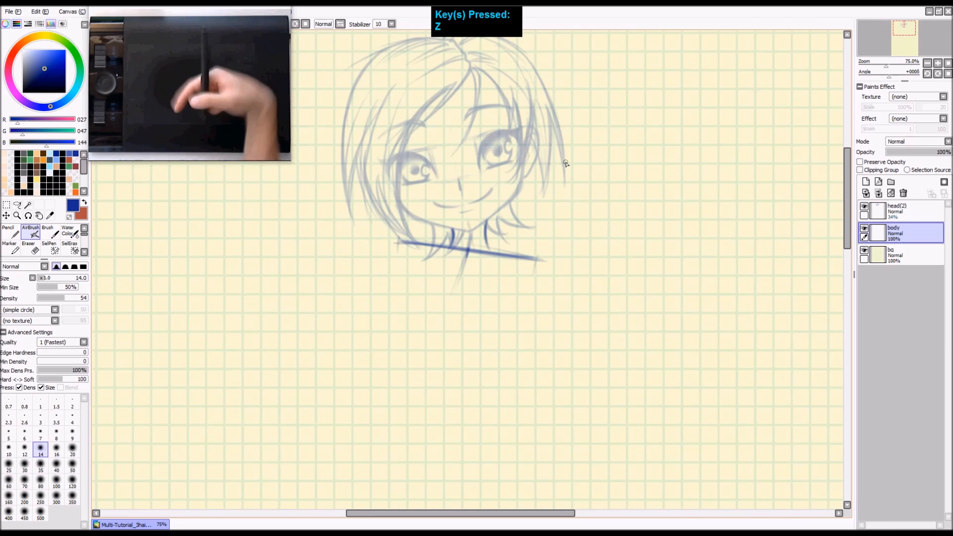
{"action": "left_click_drag", "start_coordinate": [404, 276], "coordinate": [412, 274]}
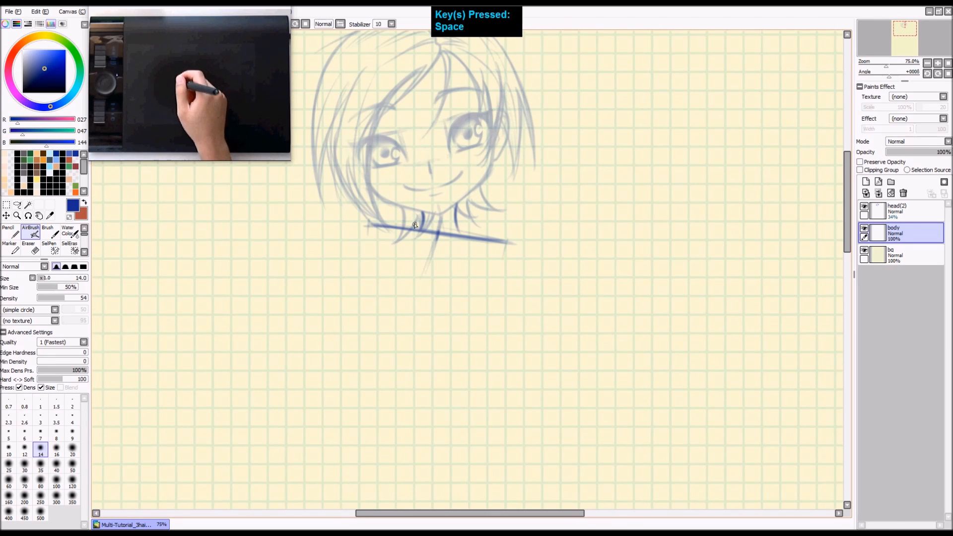
{"action": "left_click_drag", "start_coordinate": [468, 253], "coordinate": [390, 218]}
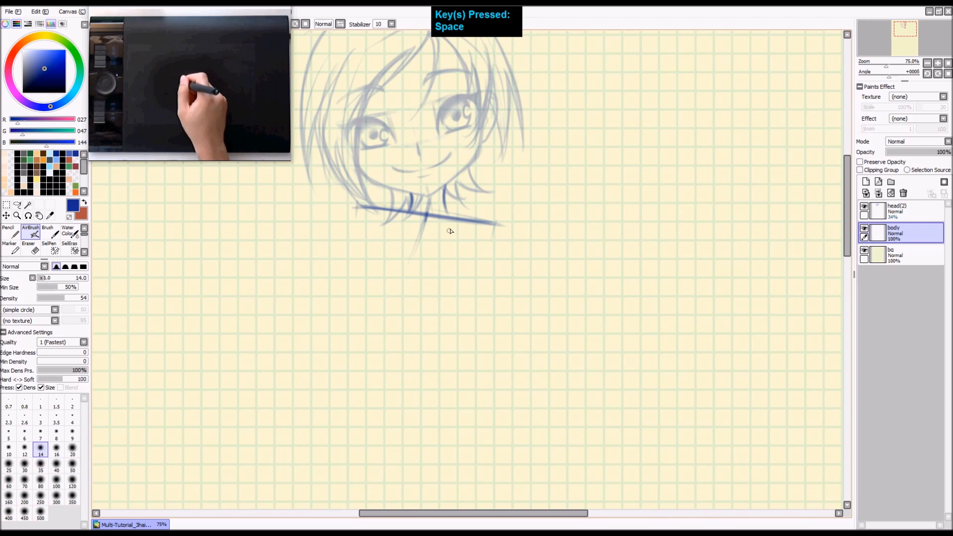
{"action": "key", "text": "a"}
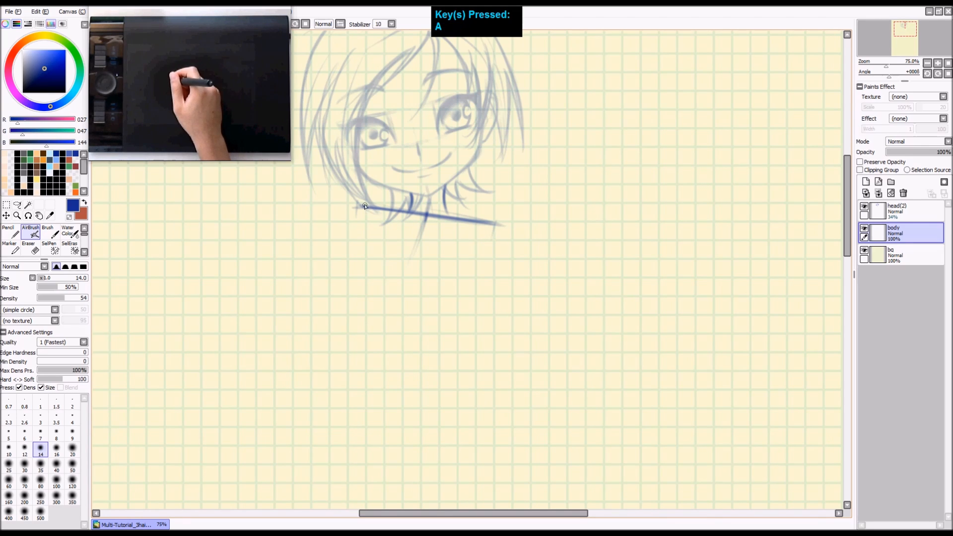
Extend the centre line from the shoulder line down to the left to mark the torso's direction.
{"action": "mouse_move", "coordinate": [470, 296]}
{"action": "left_mouse_down"}
{"action": "mouse_move", "coordinate": [466, 192]}
{"action": "mouse_move", "coordinate": [457, 189]}
{"action": "left_mouse_up"}
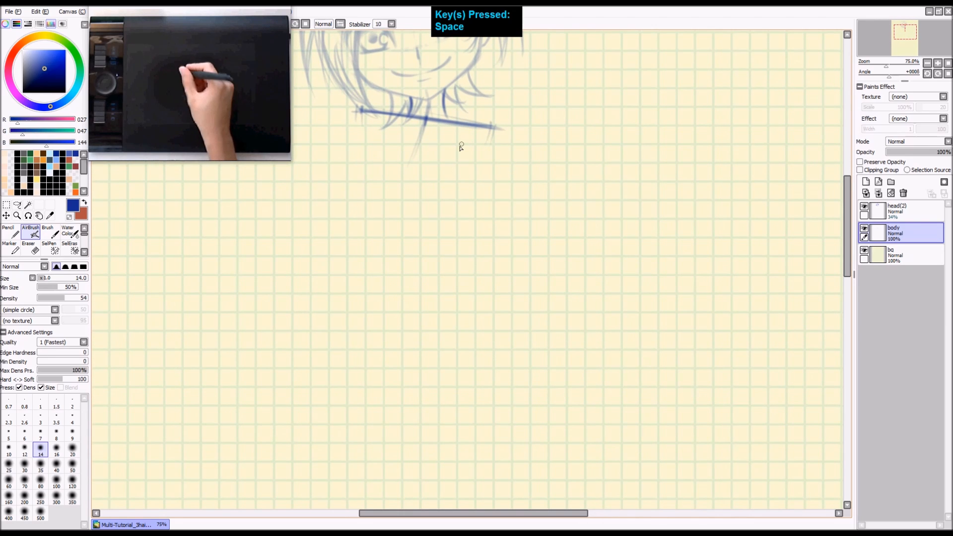
{"action": "key", "text": "shift+z"}
{"action": "left_click_drag", "start_coordinate": [424, 128], "coordinate": [400, 234]}
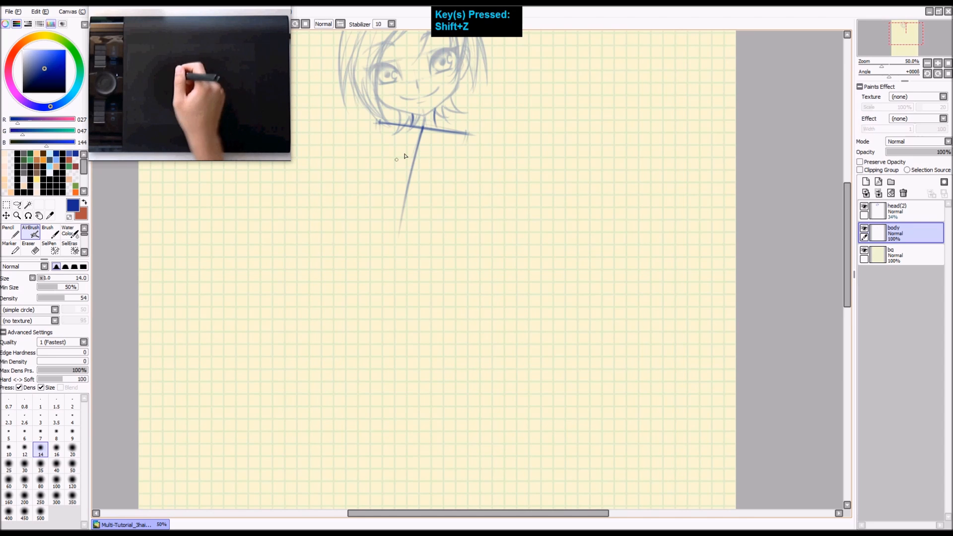
Draw the torso's bottom edge across the centre line, roughly parallel to the shoulder line.
{"action": "key", "text": "z"}
{"action": "key", "text": "space"}
{"action": "left_click_drag", "start_coordinate": [434, 174], "coordinate": [427, 213]}
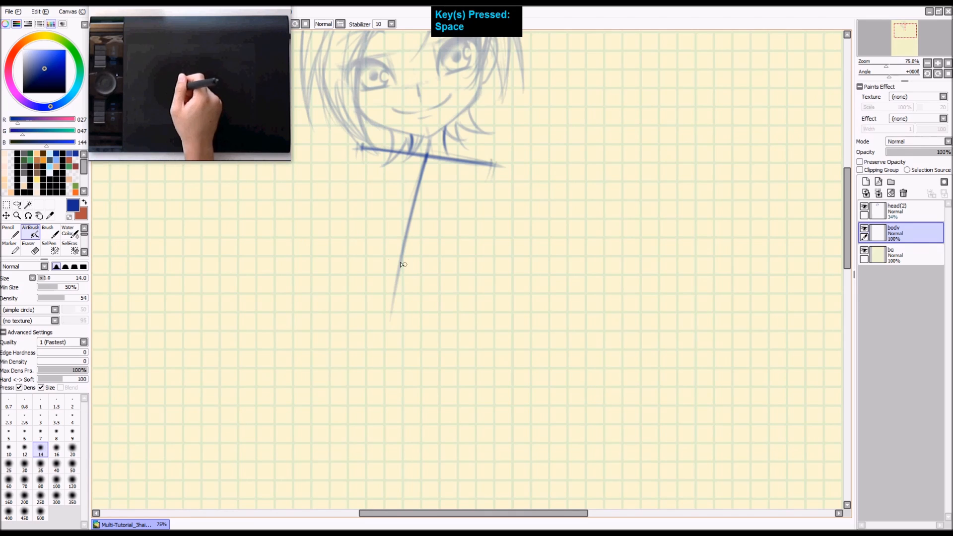
{"action": "left_click_drag", "start_coordinate": [339, 259], "coordinate": [426, 273]}
{"action": "mouse_move", "coordinate": [338, 260]}
{"action": "left_mouse_down"}
{"action": "mouse_move", "coordinate": [474, 278]}
{"action": "mouse_move", "coordinate": [341, 259]}
{"action": "left_mouse_up"}
Draw the torso's left side from the shoulder line's left end down to the bottom edge.
{"action": "left_click_drag", "start_coordinate": [361, 148], "coordinate": [335, 248]}
{"action": "key", "text": "ctrl+z"}
{"action": "mouse_move", "coordinate": [361, 148]}
{"action": "left_mouse_down"}
{"action": "mouse_move", "coordinate": [343, 270]}
{"action": "mouse_move", "coordinate": [348, 223]}
{"action": "left_mouse_up"}
{"action": "left_click_drag", "start_coordinate": [356, 177], "coordinate": [342, 271]}
{"action": "mouse_move", "coordinate": [365, 154]}
{"action": "left_mouse_down"}
{"action": "mouse_move", "coordinate": [347, 271]}
{"action": "mouse_move", "coordinate": [347, 256]}
{"action": "left_mouse_up"}
Draw the torso's right side from the shoulder line's right end to the bottom edge and reinforce the left side.
{"action": "mouse_move", "coordinate": [492, 161]}
{"action": "left_mouse_down"}
{"action": "mouse_move", "coordinate": [461, 285]}
{"action": "mouse_move", "coordinate": [449, 287]}
{"action": "left_mouse_up"}
{"action": "key", "text": "ctrl+z"}
{"action": "key", "text": "ctrl+z"}
{"action": "key", "text": "ctrl+z"}
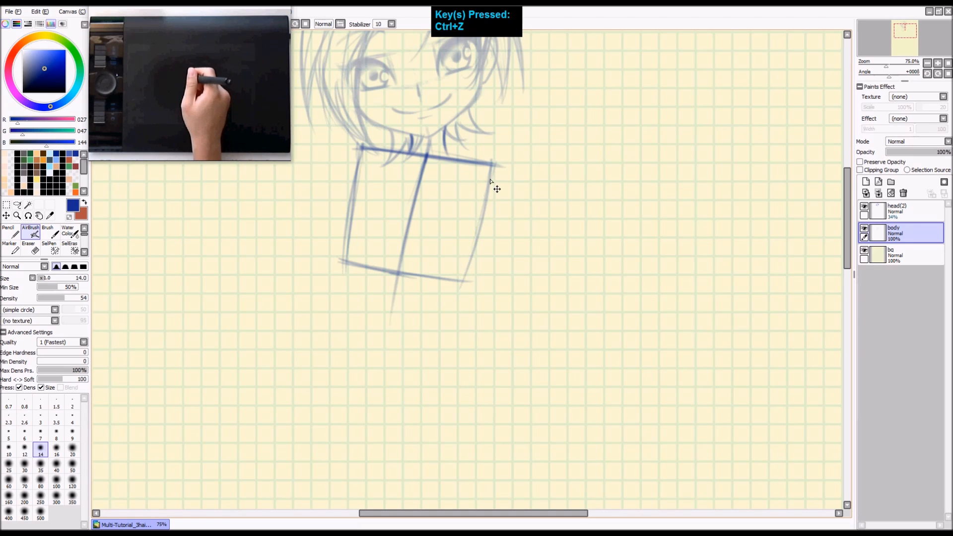
{"action": "left_click_drag", "start_coordinate": [492, 163], "coordinate": [462, 269]}
{"action": "key", "text": "ctrl+z"}
{"action": "left_click_drag", "start_coordinate": [492, 163], "coordinate": [457, 285]}
{"action": "left_click_drag", "start_coordinate": [484, 205], "coordinate": [456, 288]}
{"action": "left_click_drag", "start_coordinate": [363, 148], "coordinate": [351, 259]}
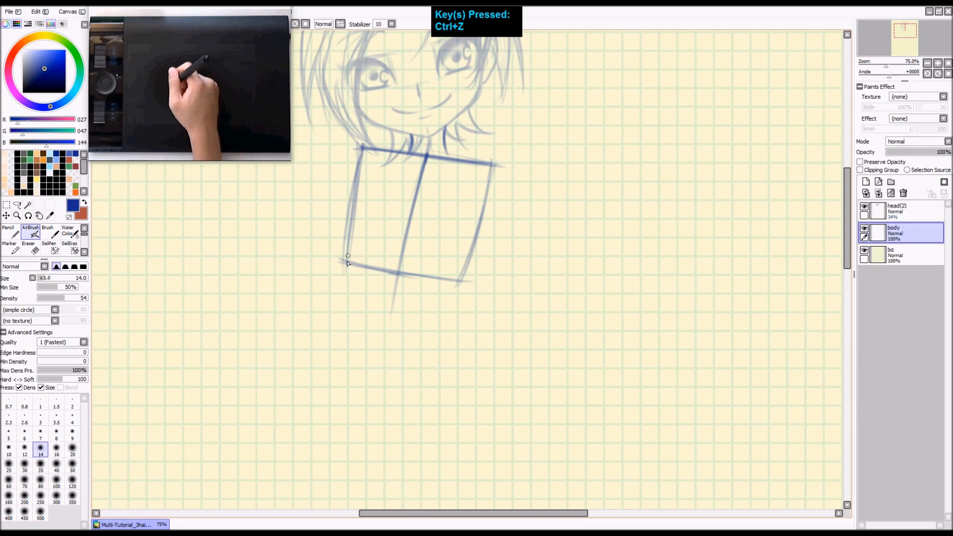
{"action": "key", "text": "space"}
{"action": "left_click_drag", "start_coordinate": [435, 289], "coordinate": [459, 185]}
{"action": "key", "text": "shift+z"}
{"action": "key", "text": "space"}
{"action": "key", "text": "shift+z"}
{"action": "key", "text": "space"}
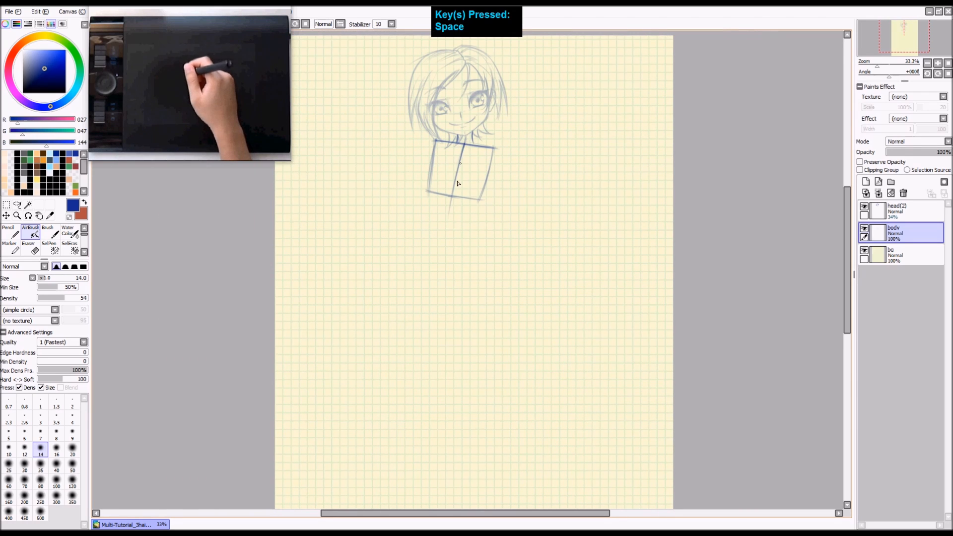
{"action": "key", "text": "ctrl+z"}
{"action": "left_click_drag", "start_coordinate": [457, 161], "coordinate": [453, 245]}
{"action": "key", "text": "ctrl+z"}
{"action": "mouse_move", "coordinate": [459, 163]}
{"action": "left_mouse_down"}
{"action": "mouse_move", "coordinate": [453, 269]}
{"action": "mouse_move", "coordinate": [455, 227]}
{"action": "mouse_move", "coordinate": [453, 259]}
{"action": "left_mouse_up"}
{"action": "key", "text": "ctrl+z"}
{"action": "key", "text": "ctrl+z"}
{"action": "left_click_drag", "start_coordinate": [456, 173], "coordinate": [458, 259]}
{"action": "key", "text": "ctrl+z"}
{"action": "left_click_drag", "start_coordinate": [452, 192], "coordinate": [460, 262]}
{"action": "key", "text": "ctrl+z"}
{"action": "left_click_drag", "start_coordinate": [451, 197], "coordinate": [463, 277]}
{"action": "key", "text": "ctrl+z"}
{"action": "left_click_drag", "start_coordinate": [451, 210], "coordinate": [467, 293]}
{"action": "key", "text": "ctrl+z"}
{"action": "key", "text": "ctrl+z"}
{"action": "left_click_drag", "start_coordinate": [452, 193], "coordinate": [461, 274]}
{"action": "key", "text": "ctrl+z"}
Draw a curved spine line from the torso box's bottom edge down and slightly right, reinforcing it with overlapping strokes.
{"action": "left_click_drag", "start_coordinate": [450, 198], "coordinate": [469, 301]}
{"action": "left_click_drag", "start_coordinate": [451, 212], "coordinate": [469, 296]}
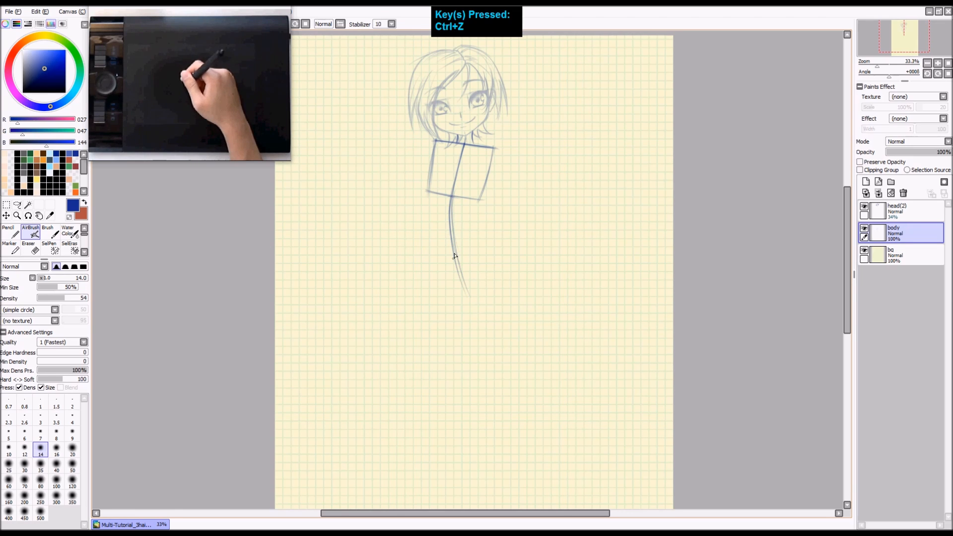
{"action": "left_click_drag", "start_coordinate": [450, 200], "coordinate": [463, 294]}
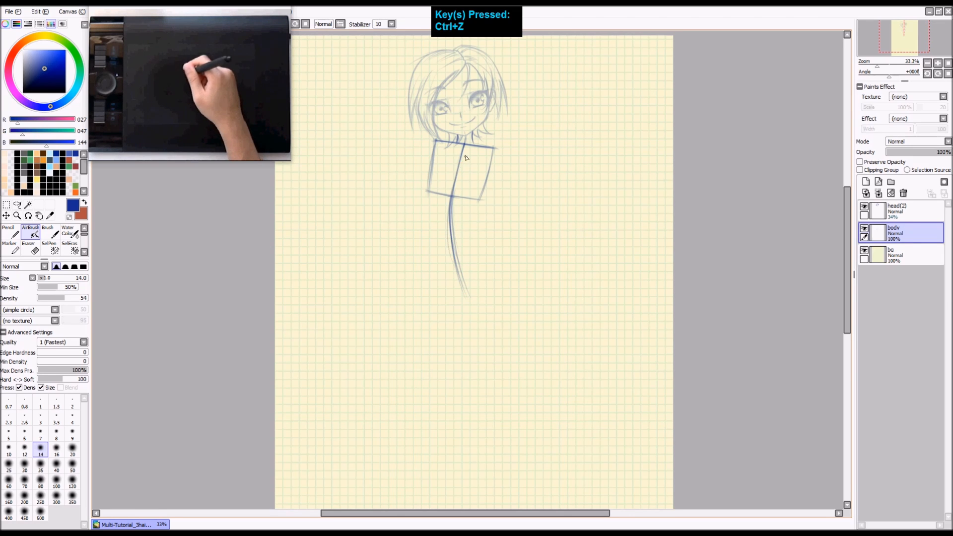
{"action": "left_click_drag", "start_coordinate": [462, 156], "coordinate": [450, 266]}
{"action": "left_click_drag", "start_coordinate": [429, 182], "coordinate": [421, 270]}
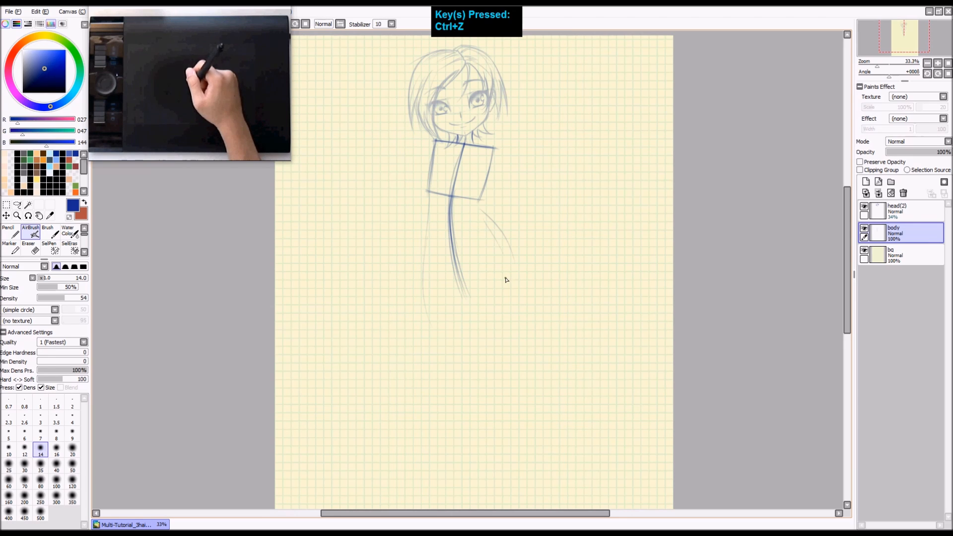
{"action": "key", "text": "ctrl+z"}
{"action": "left_click", "coordinate": [474, 221], "text": "ctrl"}
{"action": "left_click_drag", "start_coordinate": [483, 253], "coordinate": [515, 204]}
{"action": "left_click", "coordinate": [517, 243], "text": "ctrl"}
Mark the spine curve below the torso box with a short tick near its middle and a slanted tick at its lower end.
{"action": "key", "text": "shift+z"}
{"action": "left_click_drag", "start_coordinate": [500, 156], "coordinate": [494, 192]}
{"action": "key", "text": "z"}
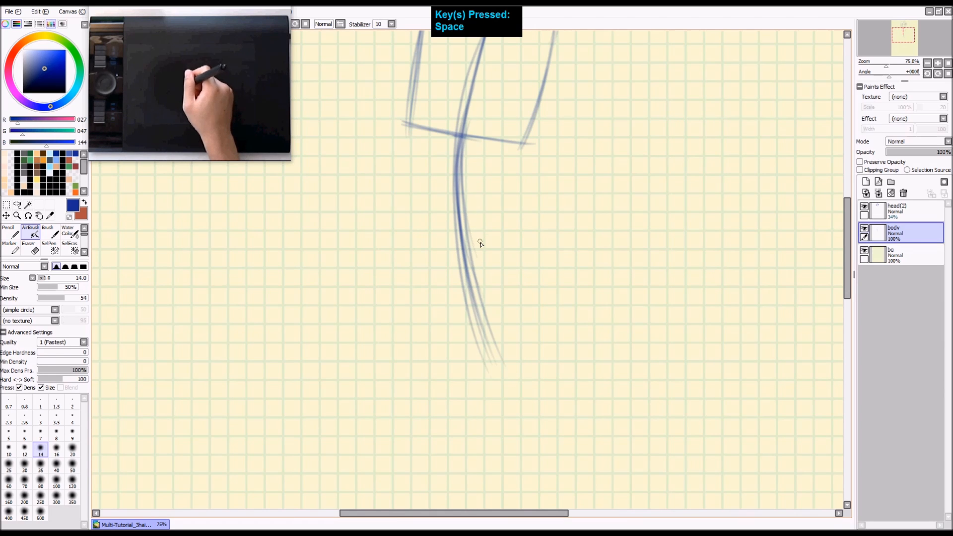
{"action": "mouse_move", "coordinate": [452, 248]}
{"action": "left_mouse_down"}
{"action": "mouse_move", "coordinate": [472, 248]}
{"action": "mouse_move", "coordinate": [490, 264]}
{"action": "mouse_move", "coordinate": [464, 205]}
{"action": "left_mouse_up"}
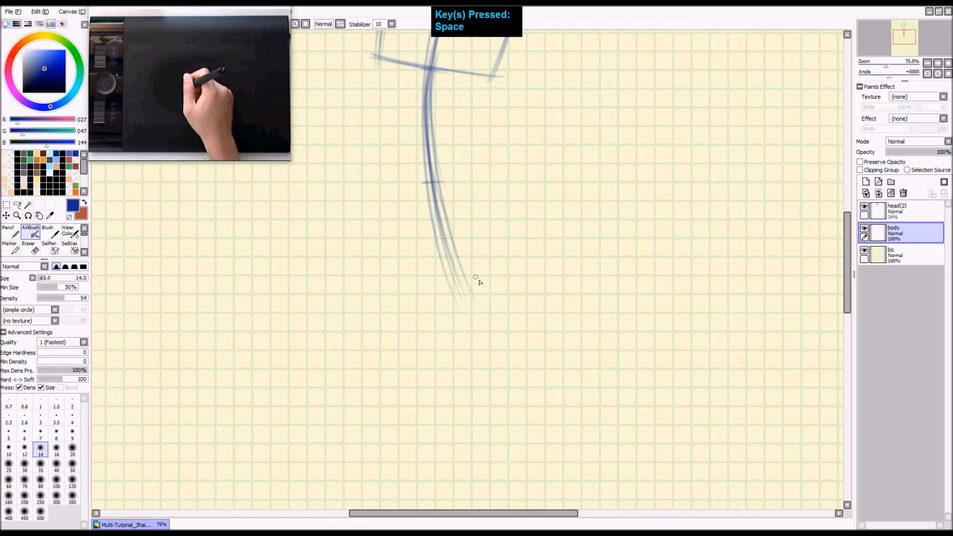
{"action": "left_click_drag", "start_coordinate": [475, 284], "coordinate": [458, 296]}
{"action": "key", "text": "ctrl+minus"}
{"action": "left_click_drag", "start_coordinate": [492, 230], "coordinate": [484, 262]}
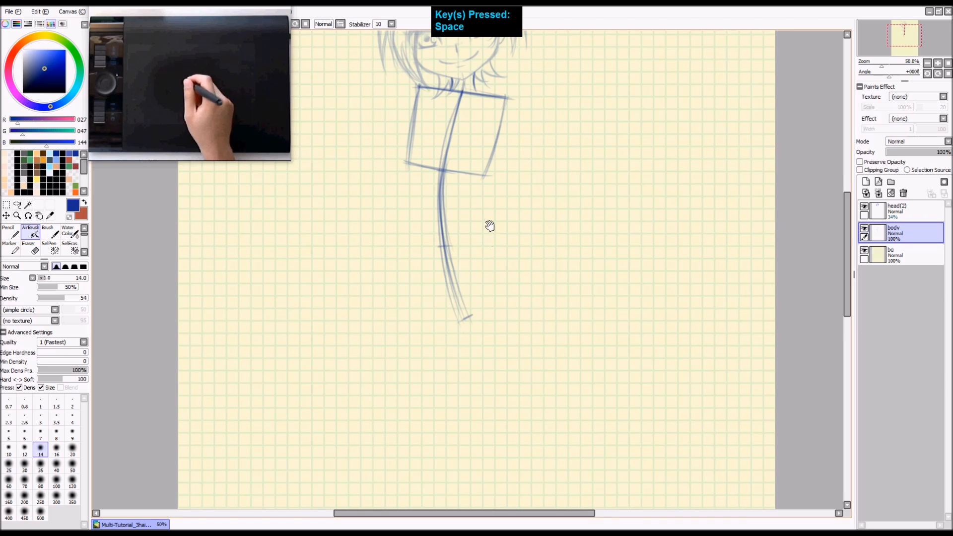
{"action": "left_click_drag", "start_coordinate": [489, 224], "coordinate": [473, 270]}
{"action": "left_click_drag", "start_coordinate": [470, 302], "coordinate": [484, 266]}
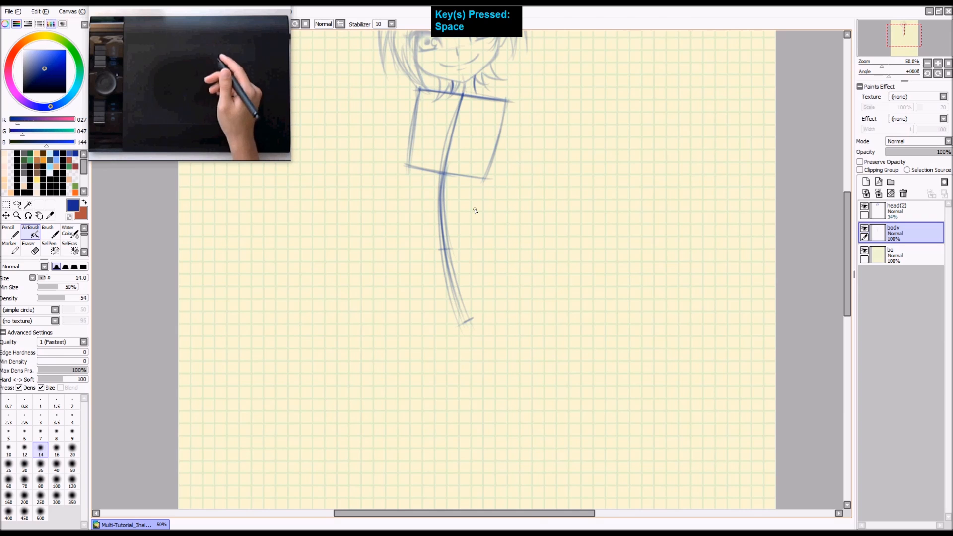
{"action": "mouse_move", "coordinate": [475, 233]}
{"action": "left_mouse_down"}
{"action": "mouse_move", "coordinate": [521, 257]}
{"action": "mouse_move", "coordinate": [488, 236]}
{"action": "left_mouse_up"}
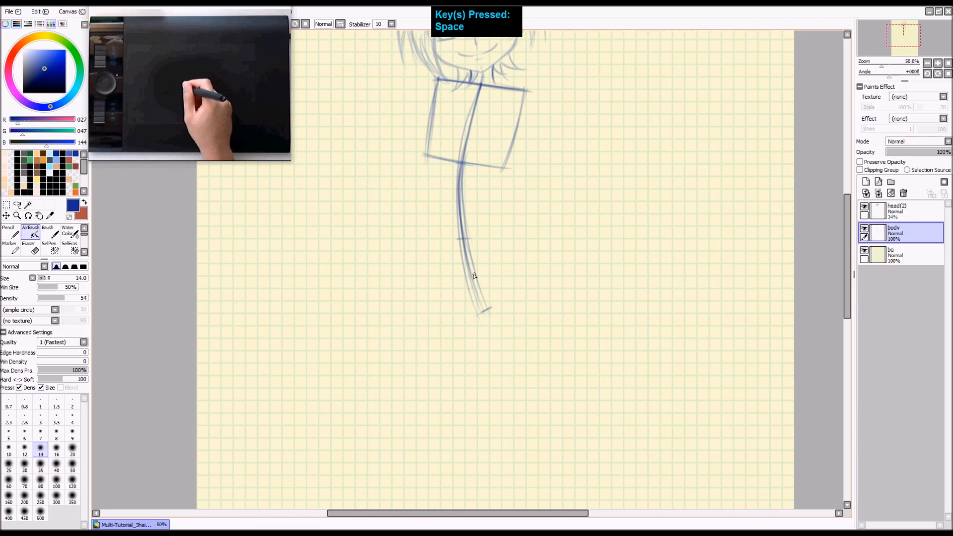
Shorten the spine by drawing a slanted tick higher up and erasing the line and tick below it.
{"action": "key", "text": "ctrl+z"}
{"action": "left_click_drag", "start_coordinate": [479, 279], "coordinate": [465, 284]}
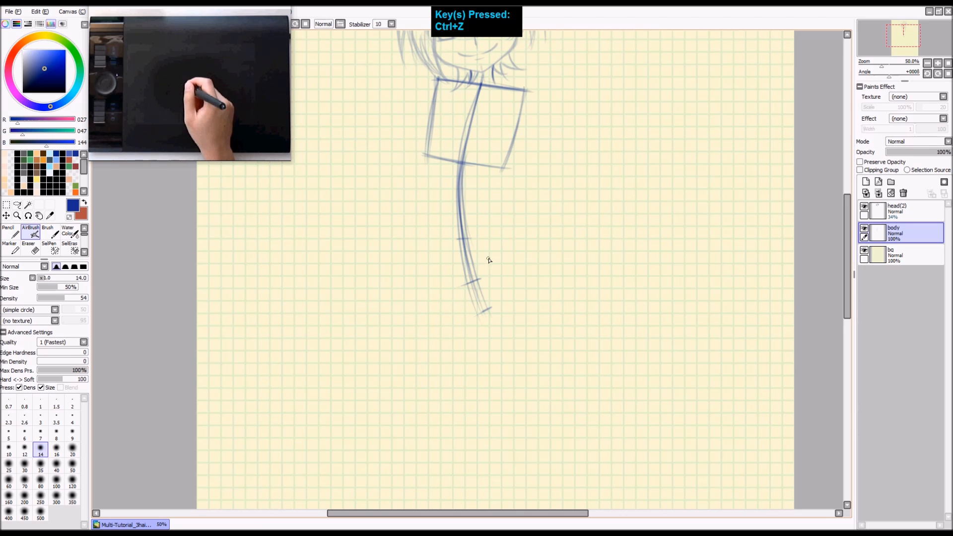
{"action": "key", "text": "e"}
{"action": "left_click_drag", "start_coordinate": [493, 310], "coordinate": [462, 304]}
{"action": "key", "text": "a"}
Draw a line across the spine about a third of the way from the torso box to the middle tick, and extend the box's right side to it.
{"action": "key", "text": "space"}
{"action": "mouse_move", "coordinate": [504, 258]}
{"action": "left_mouse_down"}
{"action": "mouse_move", "coordinate": [482, 306]}
{"action": "mouse_move", "coordinate": [493, 293]}
{"action": "mouse_move", "coordinate": [487, 362]}
{"action": "mouse_move", "coordinate": [485, 291]}
{"action": "mouse_move", "coordinate": [491, 312]}
{"action": "mouse_move", "coordinate": [497, 292]}
{"action": "left_mouse_up"}
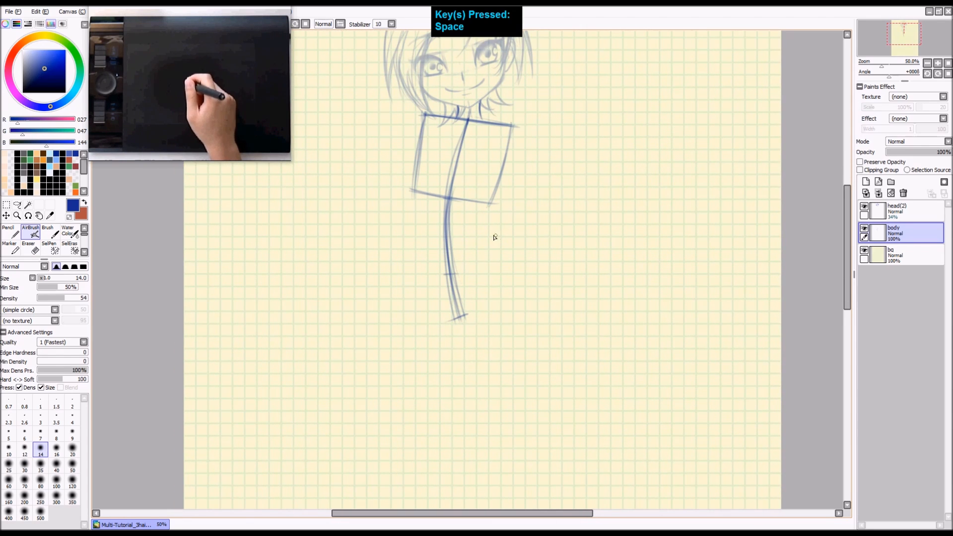
{"action": "key", "text": "a"}
{"action": "mouse_move", "coordinate": [511, 125]}
{"action": "left_mouse_down"}
{"action": "mouse_move", "coordinate": [484, 228]}
{"action": "mouse_move", "coordinate": [483, 192]}
{"action": "mouse_move", "coordinate": [502, 228]}
{"action": "left_mouse_up"}
{"action": "key", "text": "space"}
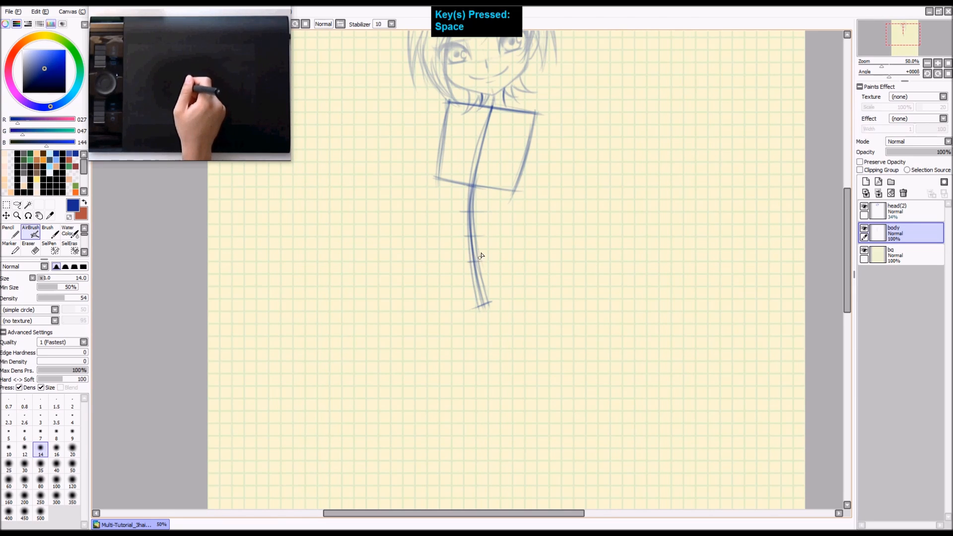
{"action": "key", "text": "ctrl+z"}
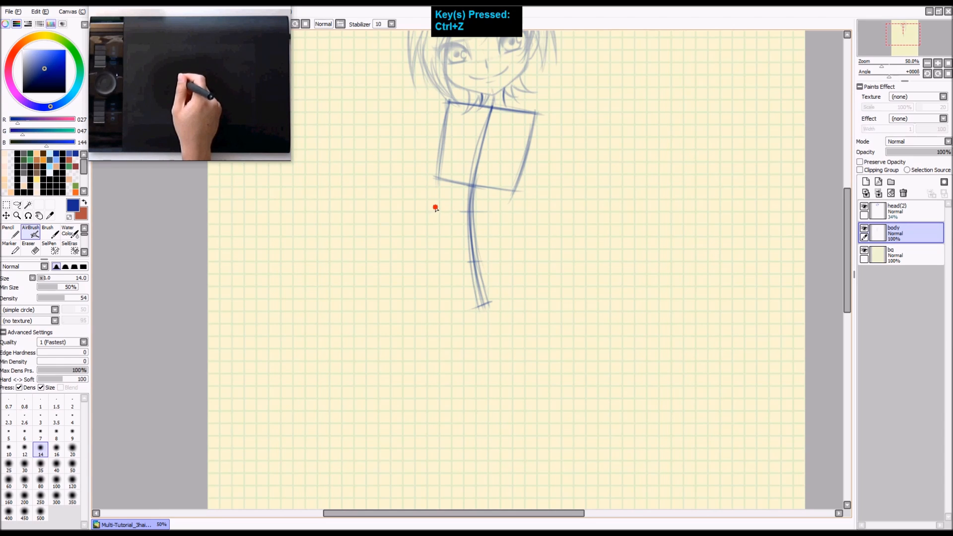
{"action": "left_click_drag", "start_coordinate": [433, 206], "coordinate": [516, 215]}
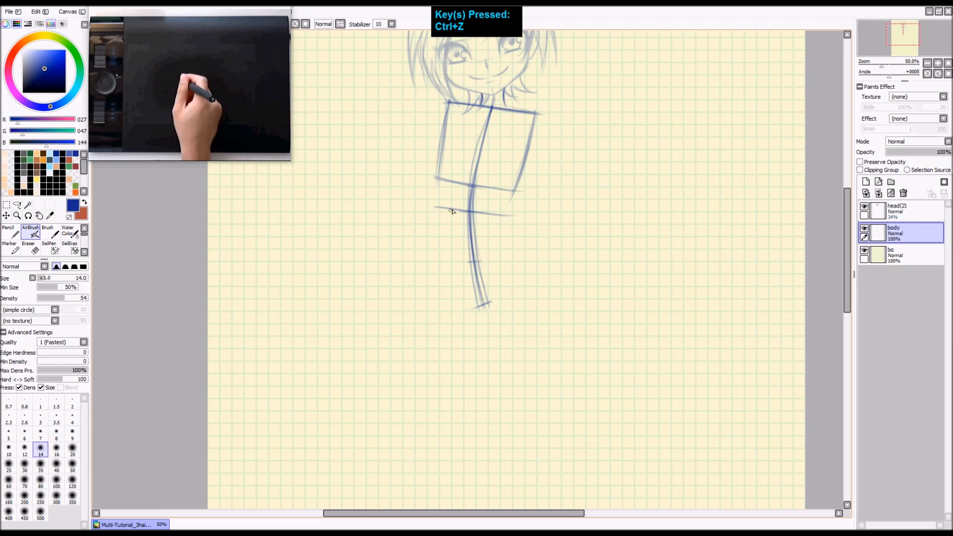
{"action": "left_click_drag", "start_coordinate": [518, 191], "coordinate": [505, 219]}
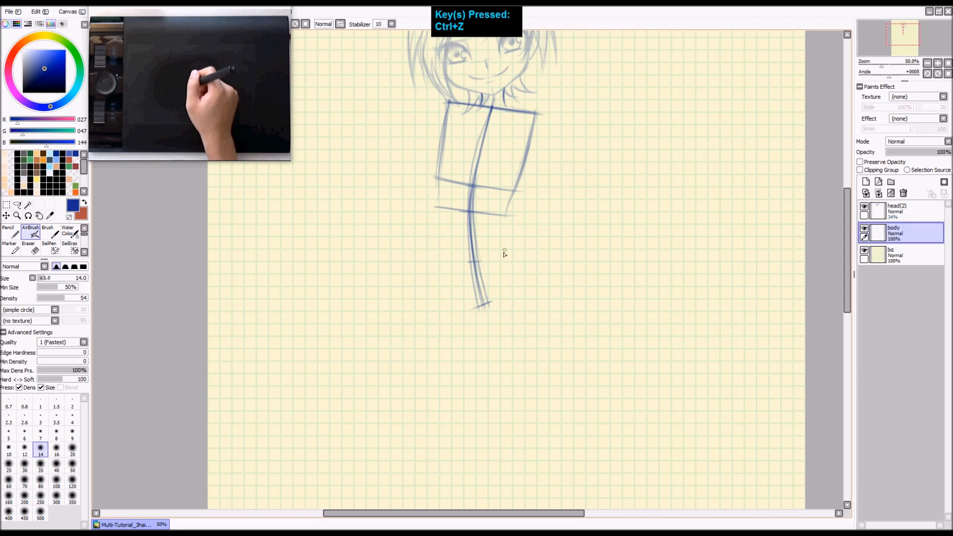
Draw a long hip line through the spine's lower end, sloping up to the right.
{"action": "key", "text": "space"}
{"action": "mouse_move", "coordinate": [508, 293]}
{"action": "left_mouse_down"}
{"action": "mouse_move", "coordinate": [482, 207]}
{"action": "mouse_move", "coordinate": [468, 232]}
{"action": "left_mouse_up"}
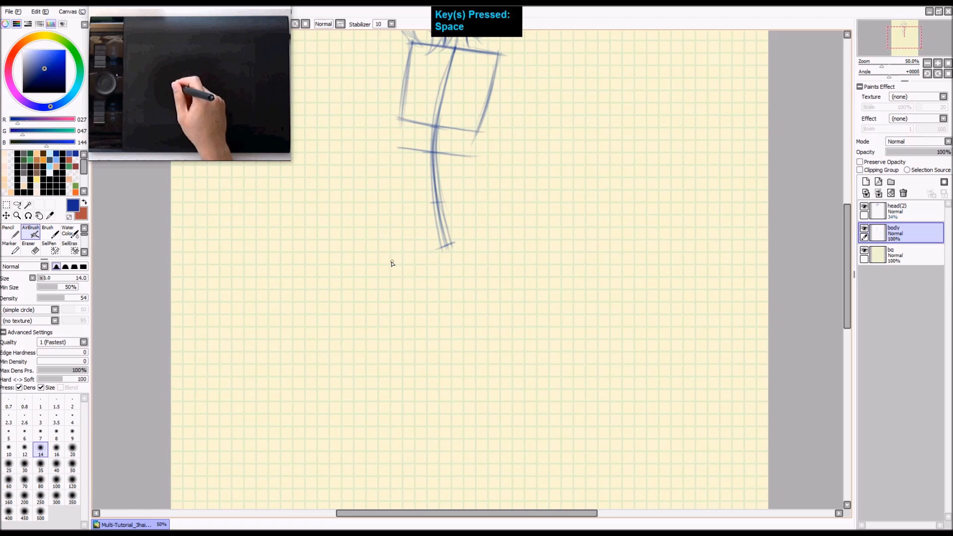
{"action": "mouse_move", "coordinate": [389, 265]}
{"action": "left_mouse_down"}
{"action": "mouse_move", "coordinate": [516, 223]}
{"action": "mouse_move", "coordinate": [397, 267]}
{"action": "left_mouse_up"}
{"action": "key", "text": "ctrl+z"}
{"action": "mouse_move", "coordinate": [391, 264]}
{"action": "left_mouse_down"}
{"action": "mouse_move", "coordinate": [456, 236]}
{"action": "mouse_move", "coordinate": [434, 243]}
{"action": "mouse_move", "coordinate": [442, 244]}
{"action": "mouse_move", "coordinate": [438, 191]}
{"action": "mouse_move", "coordinate": [449, 272]}
{"action": "left_mouse_up"}
{"action": "key", "text": "ctrl+z"}
{"action": "key", "text": "ctrl+z"}
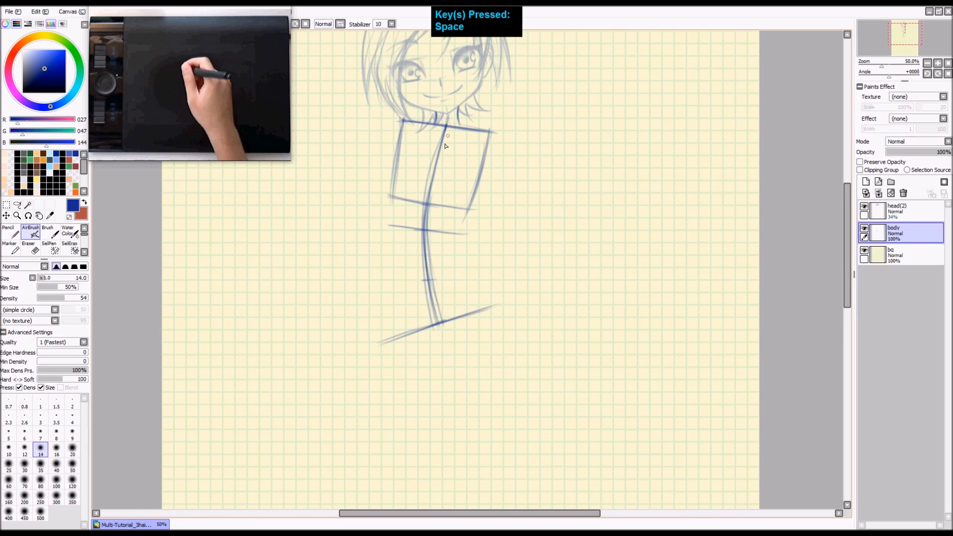
Mark both ends of the slanted hip line with short crossing ticks.
{"action": "mouse_move", "coordinate": [489, 288]}
{"action": "left_mouse_down"}
{"action": "mouse_move", "coordinate": [480, 262]}
{"action": "mouse_move", "coordinate": [505, 242]}
{"action": "left_mouse_up"}
{"action": "key", "text": "z"}
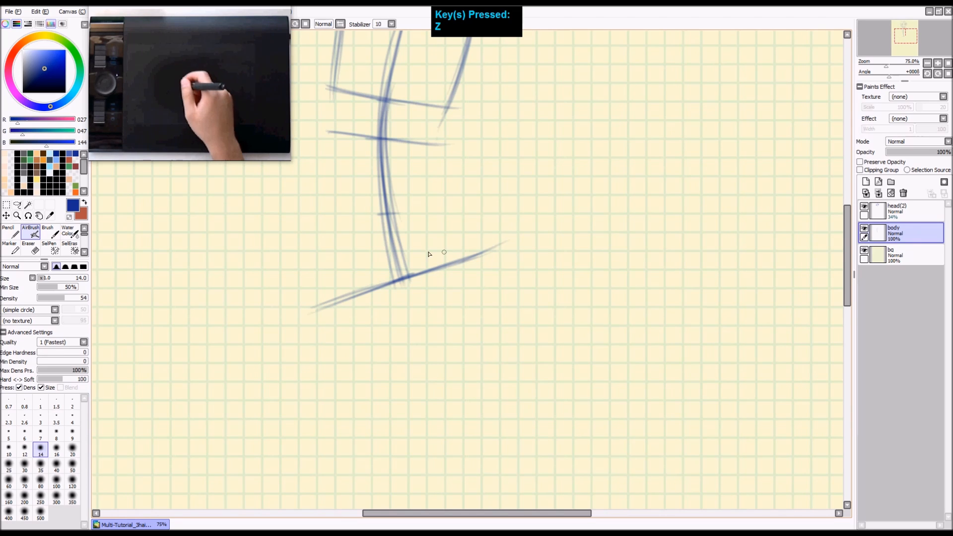
{"action": "key", "text": "space"}
{"action": "left_click_drag", "start_coordinate": [442, 245], "coordinate": [460, 372]}
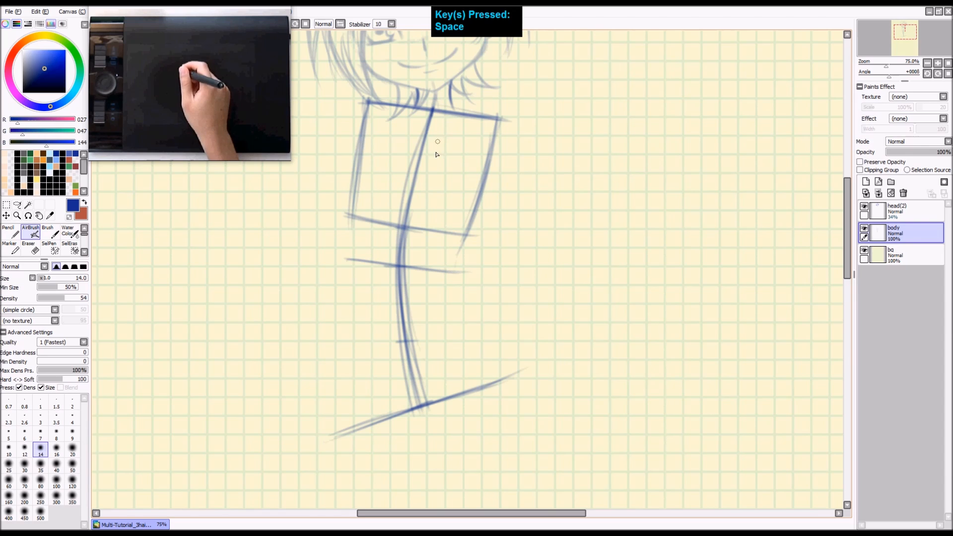
{"action": "key", "text": "space"}
{"action": "left_click_drag", "start_coordinate": [466, 355], "coordinate": [443, 240]}
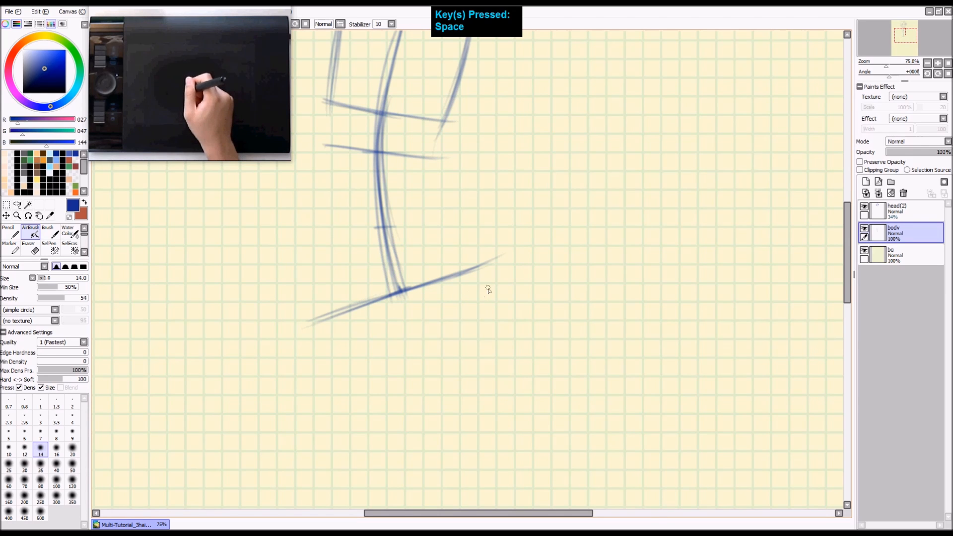
{"action": "left_click_drag", "start_coordinate": [499, 249], "coordinate": [504, 267]}
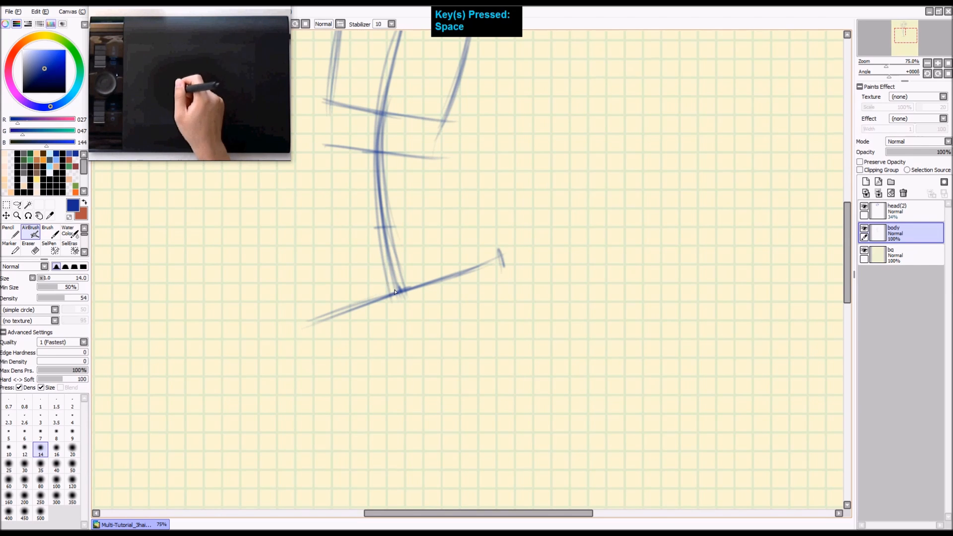
{"action": "left_click_drag", "start_coordinate": [395, 292], "coordinate": [450, 277]}
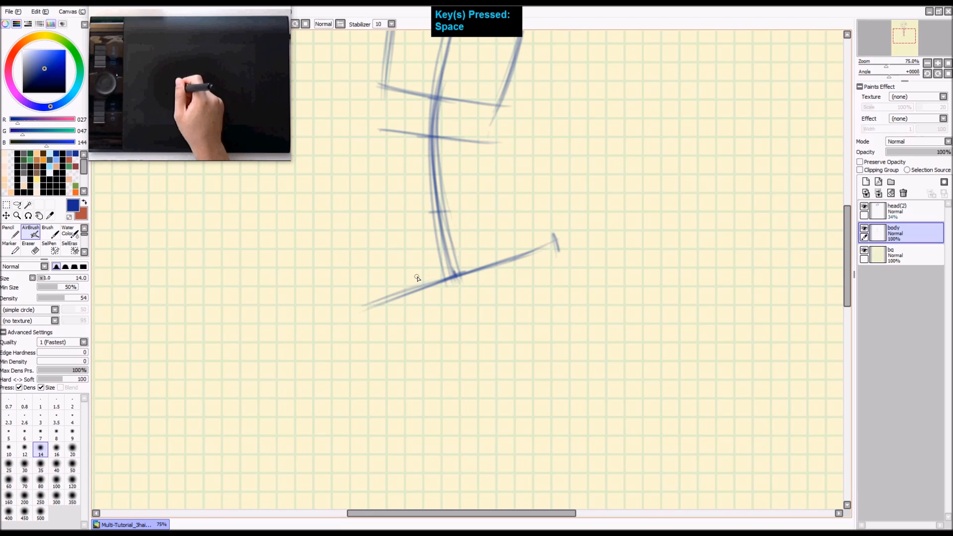
{"action": "left_click_drag", "start_coordinate": [353, 295], "coordinate": [360, 316]}
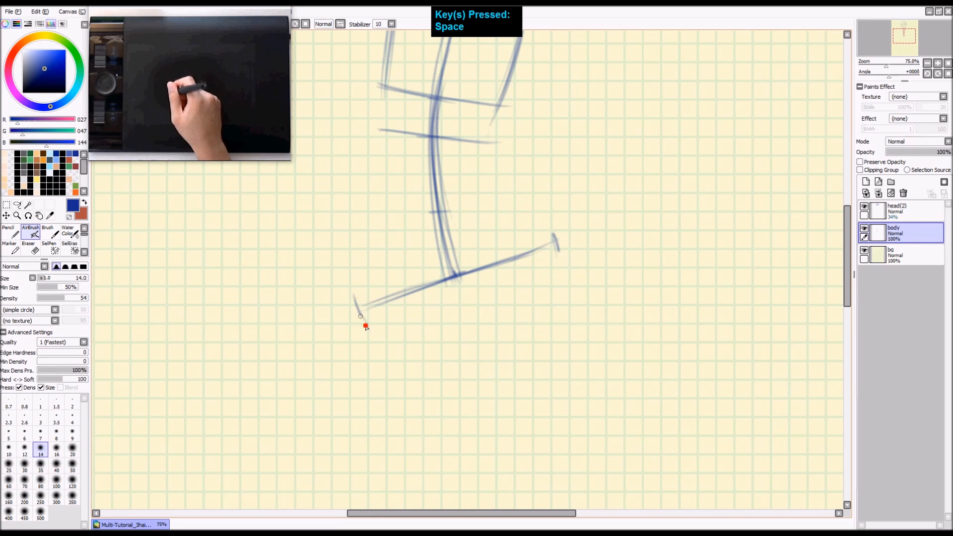
{"action": "key", "text": "ctrl+z"}
{"action": "left_click_drag", "start_coordinate": [366, 325], "coordinate": [356, 300]}
{"action": "key", "text": "ctrl+z"}
{"action": "key", "text": "ctrl+shift+z"}
Draw the right pelvis guide from the spine's end on the hip line diagonally up to the right.
{"action": "scroll", "coordinate": [465, 270], "scroll_direction": "down", "scroll_amount": 4}
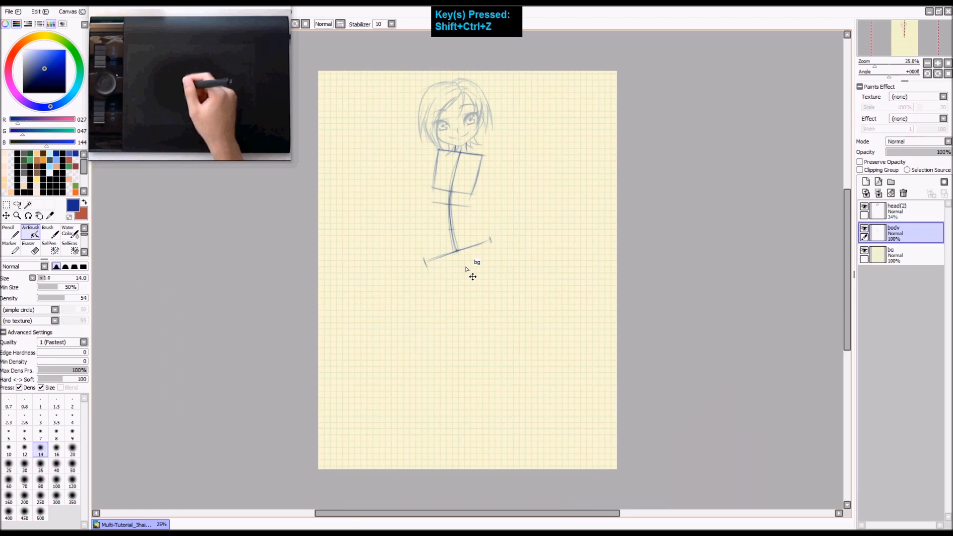
{"action": "scroll", "coordinate": [459, 168], "scroll_direction": "up", "scroll_amount": 1}
{"action": "key", "text": "space"}
{"action": "left_click_drag", "start_coordinate": [470, 252], "coordinate": [451, 289]}
{"action": "key", "text": "z"}
{"action": "key", "text": "space"}
{"action": "key", "text": "z"}
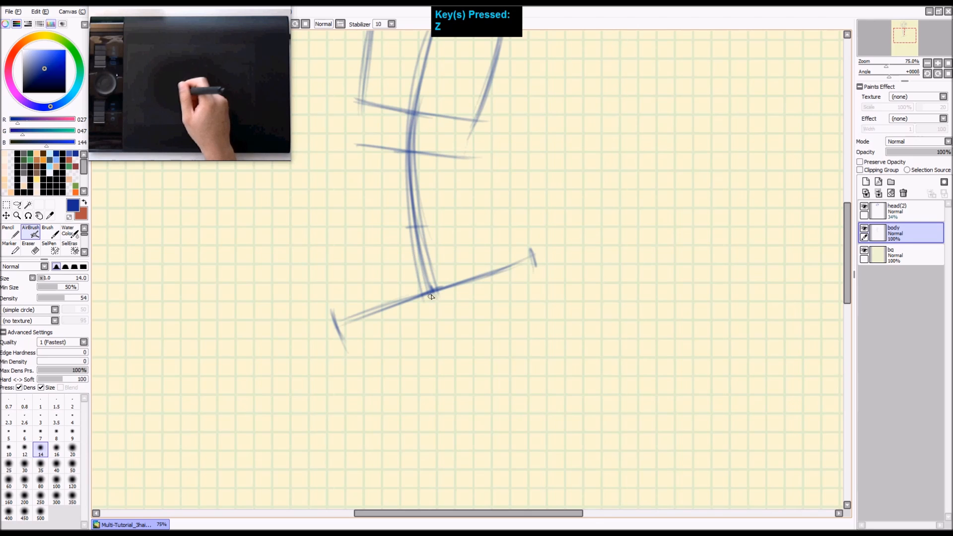
{"action": "key", "text": "ctrl+z"}
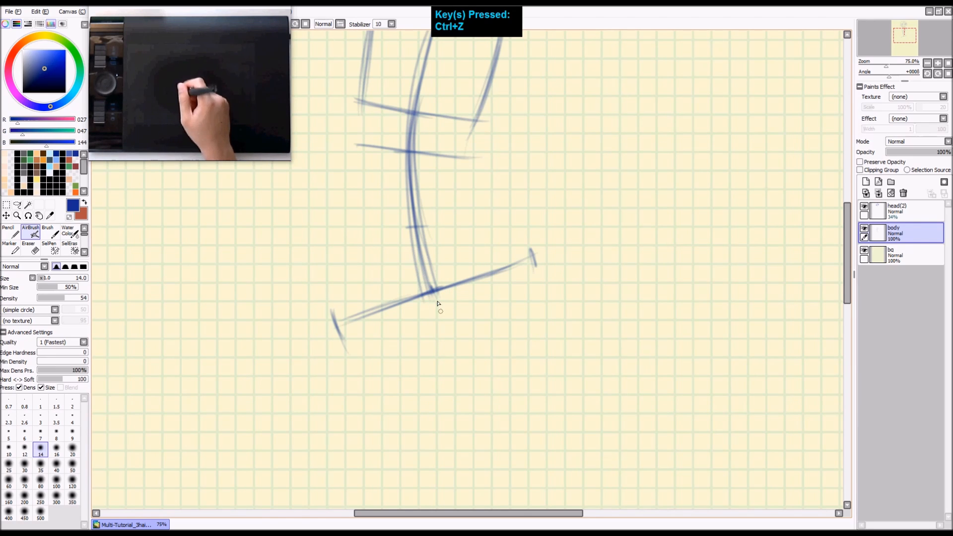
{"action": "key", "text": "space"}
{"action": "left_click_drag", "start_coordinate": [457, 224], "coordinate": [471, 261]}
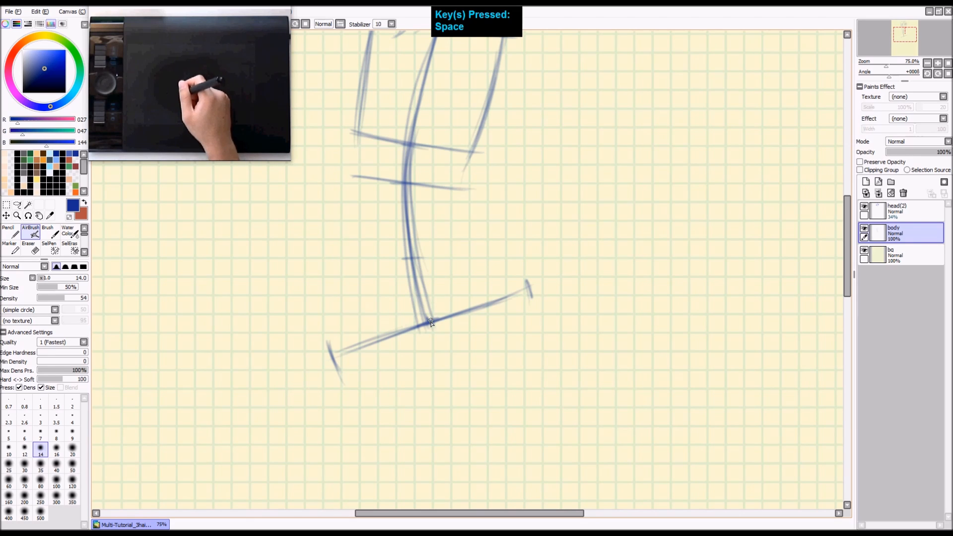
{"action": "left_click_drag", "start_coordinate": [431, 322], "coordinate": [466, 266]}
{"action": "left_click_drag", "start_coordinate": [429, 323], "coordinate": [490, 221]}
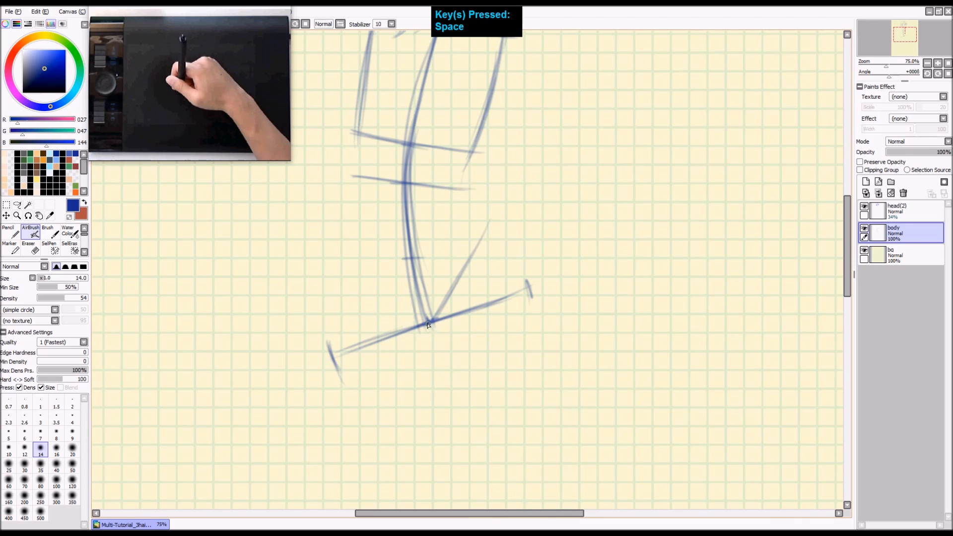
Draw the left pelvis guide as a curve from the spine's end up to the left.
{"action": "key", "text": "ctrl+z"}
{"action": "mouse_move", "coordinate": [429, 324]}
{"action": "left_mouse_down"}
{"action": "mouse_move", "coordinate": [336, 285]}
{"action": "mouse_move", "coordinate": [427, 320]}
{"action": "mouse_move", "coordinate": [318, 268]}
{"action": "left_mouse_up"}
{"action": "key", "text": "ctrl+z"}
{"action": "left_click_drag", "start_coordinate": [426, 322], "coordinate": [318, 273]}
{"action": "key", "text": "ctrl+z"}
{"action": "left_click_drag", "start_coordinate": [428, 322], "coordinate": [309, 266]}
{"action": "left_click_drag", "start_coordinate": [406, 315], "coordinate": [317, 265]}
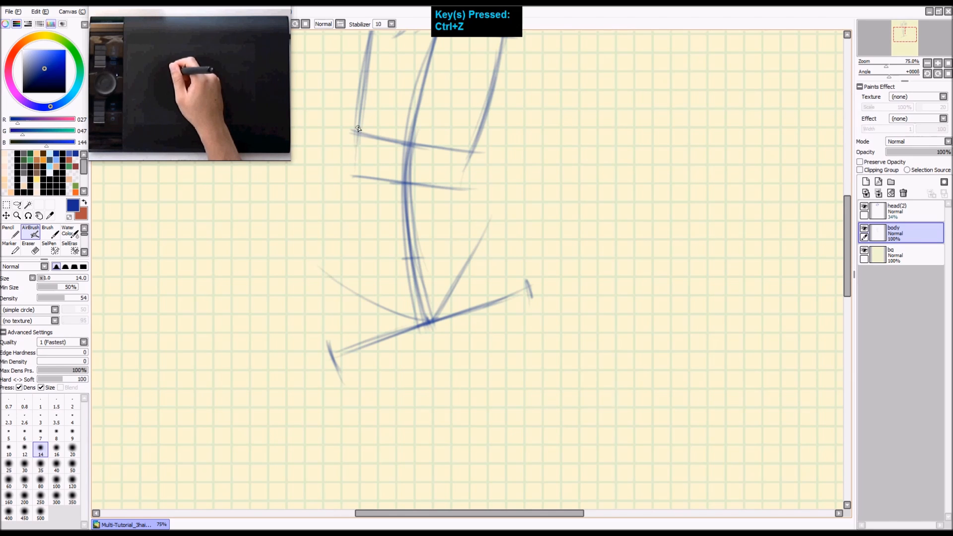
Extend the torso box's left side down to the cross line beneath the box.
{"action": "key", "text": "space"}
{"action": "mouse_move", "coordinate": [372, 136]}
{"action": "left_mouse_down"}
{"action": "mouse_move", "coordinate": [374, 211]}
{"action": "mouse_move", "coordinate": [383, 188]}
{"action": "left_mouse_up"}
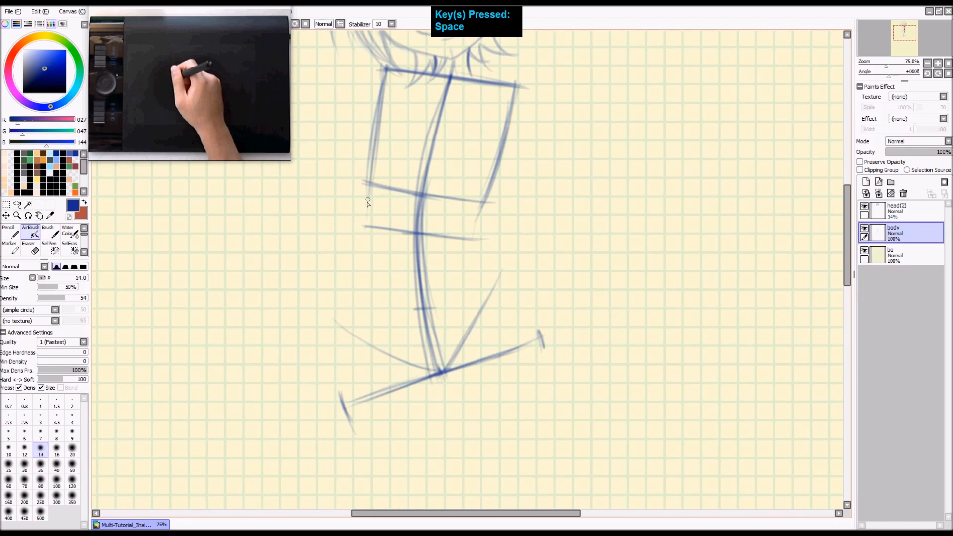
{"action": "left_click_drag", "start_coordinate": [441, 351], "coordinate": [440, 318]}
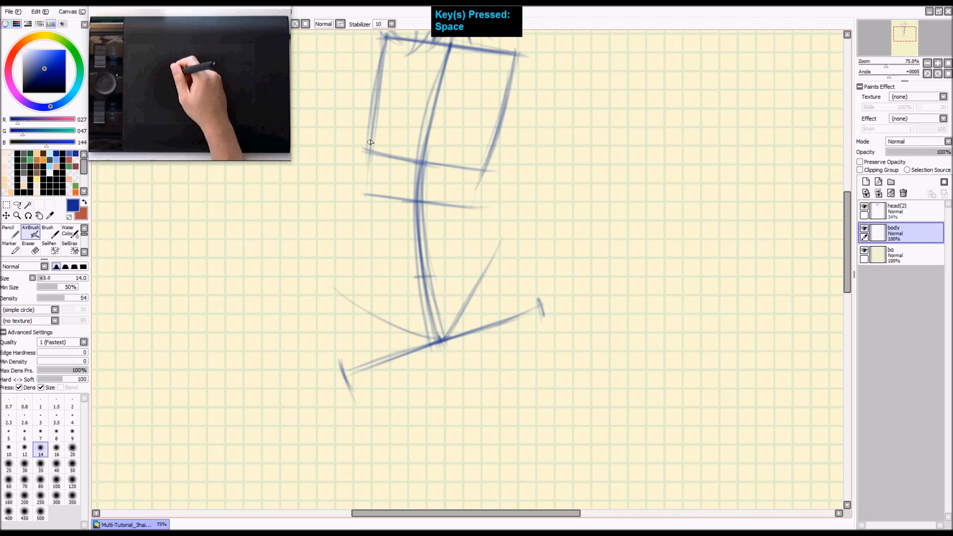
{"action": "left_click_drag", "start_coordinate": [369, 181], "coordinate": [362, 234]}
{"action": "key", "text": "ctrl+z"}
Draw the left waist and hip contour curving outward from the cross line, past the pelvis guide, down to the hip line's left tick.
{"action": "mouse_move", "coordinate": [364, 189]}
{"action": "left_mouse_down"}
{"action": "mouse_move", "coordinate": [334, 270]}
{"action": "mouse_move", "coordinate": [366, 189]}
{"action": "mouse_move", "coordinate": [336, 307]}
{"action": "left_mouse_up"}
{"action": "left_click_drag", "start_coordinate": [342, 264], "coordinate": [336, 332]}
{"action": "key", "text": "ctrl+z"}
{"action": "key", "text": "ctrl+z"}
{"action": "mouse_move", "coordinate": [361, 215]}
{"action": "left_mouse_down"}
{"action": "mouse_move", "coordinate": [336, 285]}
{"action": "mouse_move", "coordinate": [353, 238]}
{"action": "mouse_move", "coordinate": [336, 301]}
{"action": "mouse_move", "coordinate": [342, 390]}
{"action": "left_mouse_up"}
{"action": "key", "text": "ctrl+z"}
{"action": "mouse_move", "coordinate": [350, 254]}
{"action": "left_mouse_down"}
{"action": "mouse_move", "coordinate": [336, 296]}
{"action": "mouse_move", "coordinate": [340, 277]}
{"action": "mouse_move", "coordinate": [349, 386]}
{"action": "left_mouse_up"}
{"action": "left_click_drag", "start_coordinate": [337, 335], "coordinate": [344, 378]}
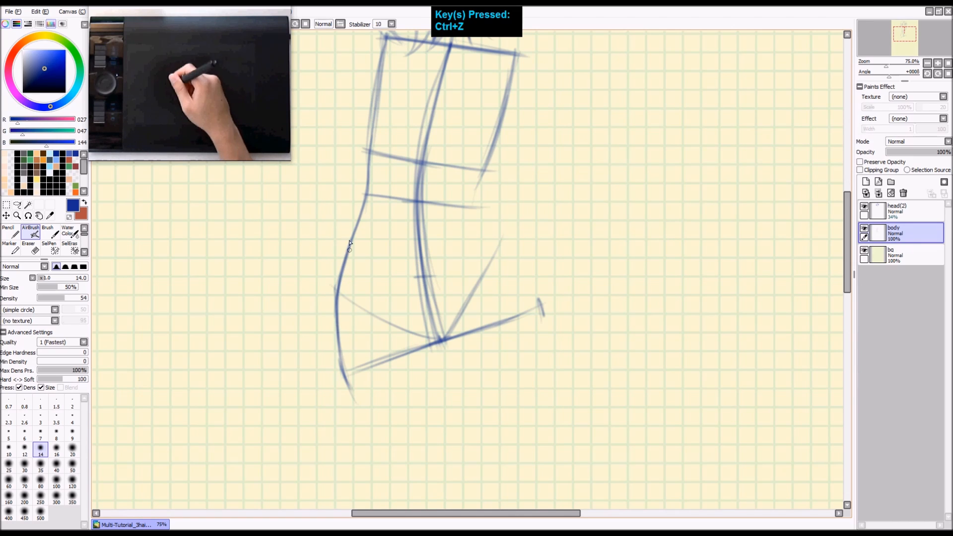
{"action": "left_click_drag", "start_coordinate": [361, 211], "coordinate": [347, 385]}
{"action": "left_click_drag", "start_coordinate": [364, 206], "coordinate": [354, 402]}
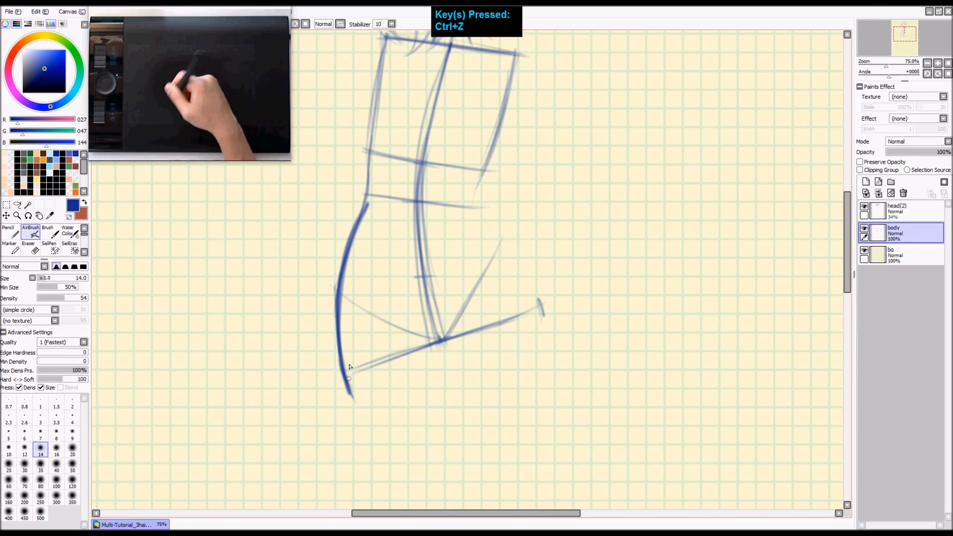
{"action": "key", "text": "ctrl+z"}
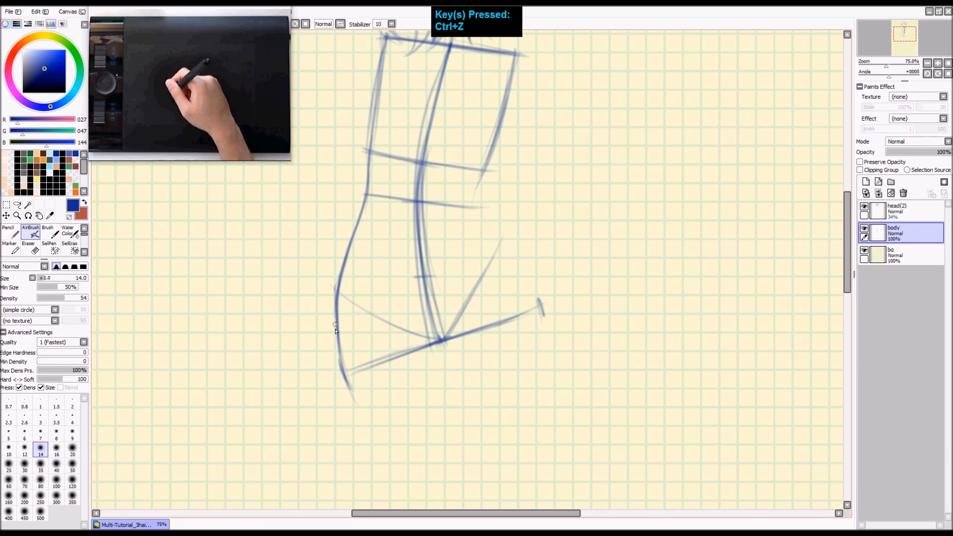
{"action": "key", "text": "ctrl+z"}
{"action": "key", "text": "ctrl+z"}
{"action": "key", "text": "ctrl+z"}
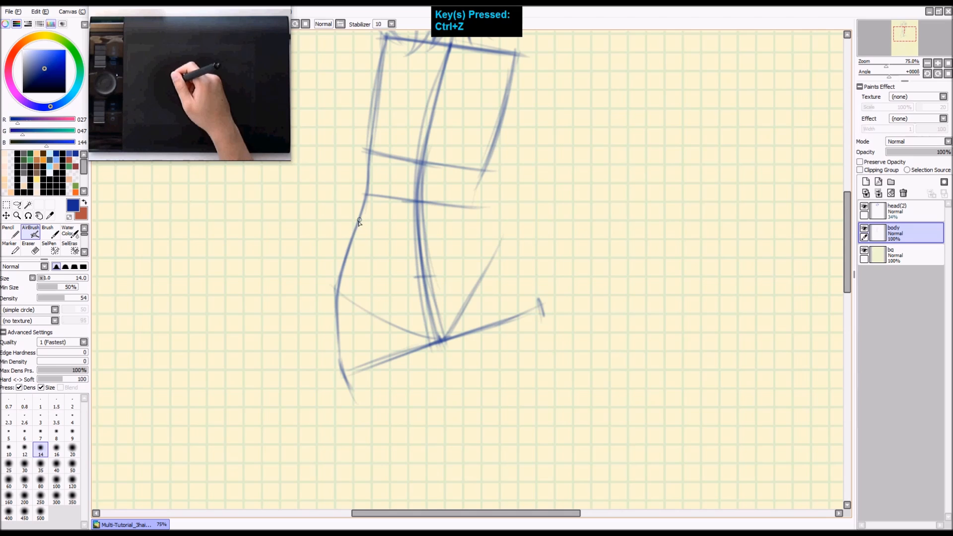
{"action": "mouse_move", "coordinate": [366, 196]}
{"action": "left_mouse_down"}
{"action": "mouse_move", "coordinate": [338, 288]}
{"action": "mouse_move", "coordinate": [346, 373]}
{"action": "left_mouse_up"}
{"action": "key", "text": "ctrl+z"}
{"action": "left_click_drag", "start_coordinate": [337, 289], "coordinate": [352, 398]}
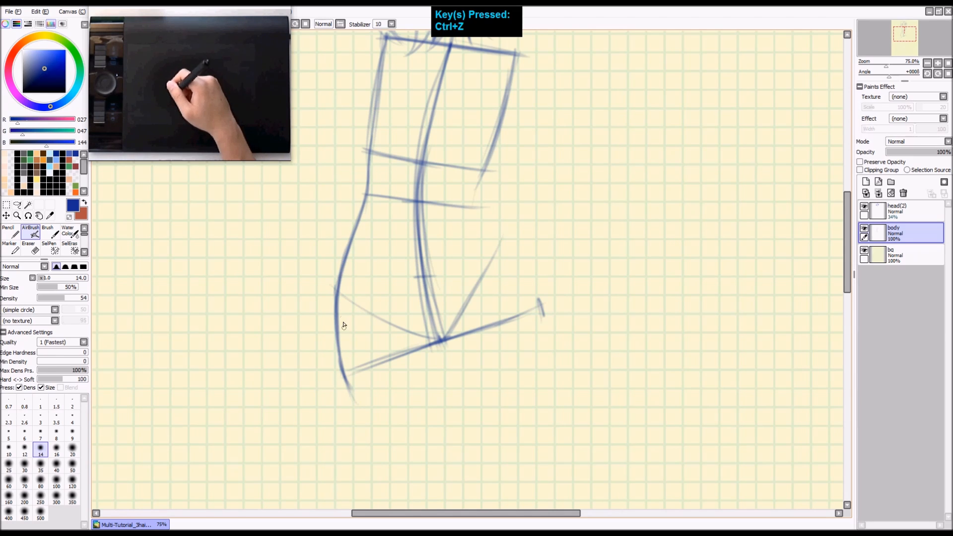
{"action": "key", "text": "ctrl+z"}
{"action": "key", "text": "ctrl+z"}
{"action": "key", "text": "ctrl+z"}
{"action": "key", "text": "ctrl+z"}
{"action": "key", "text": "ctrl+z"}
{"action": "key", "text": "ctrl+z"}
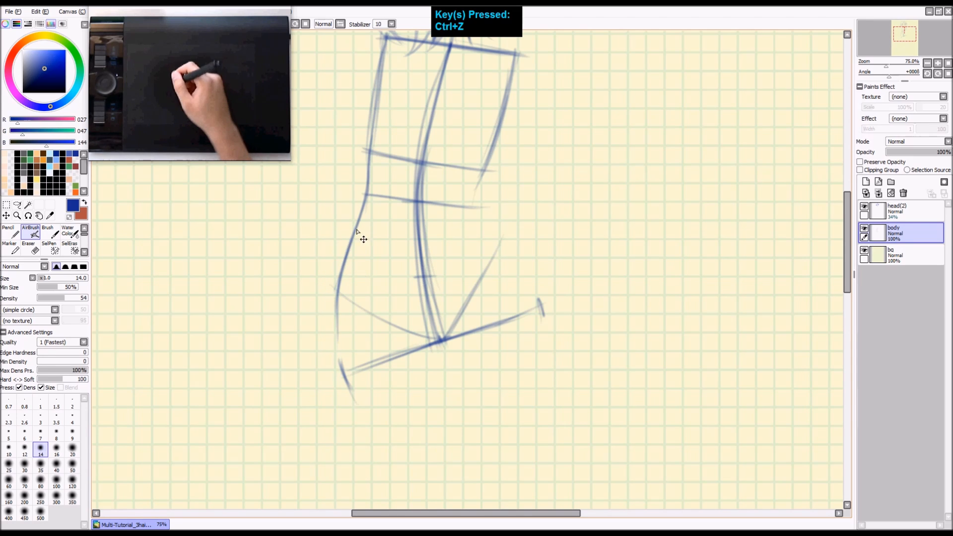
{"action": "key", "text": "ctrl+z"}
{"action": "key", "text": "ctrl+z"}
Redraw the left waist and hip contour from the torso side past the pelvis guide down to the hip line's left tick.
{"action": "left_click_drag", "start_coordinate": [368, 185], "coordinate": [347, 267]}
{"action": "key", "text": "ctrl+z"}
{"action": "left_click_drag", "start_coordinate": [368, 187], "coordinate": [349, 266]}
{"action": "left_click_drag", "start_coordinate": [363, 207], "coordinate": [350, 260]}
{"action": "key", "text": "ctrl+z"}
{"action": "mouse_move", "coordinate": [364, 208]}
{"action": "left_mouse_down"}
{"action": "mouse_move", "coordinate": [340, 307]}
{"action": "mouse_move", "coordinate": [341, 370]}
{"action": "left_mouse_up"}
{"action": "left_click_drag", "start_coordinate": [336, 295], "coordinate": [353, 394]}
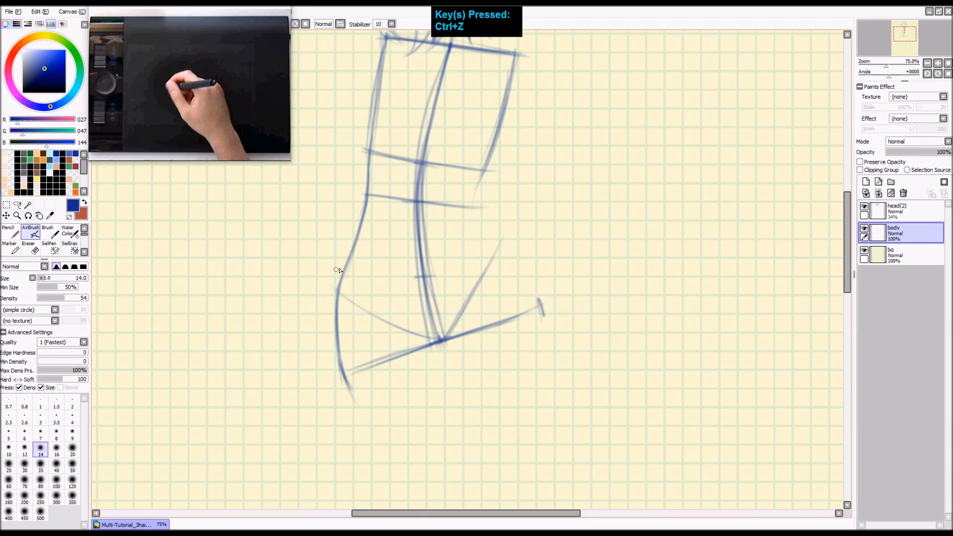
Clean up the outer edge of the left hip contour and restate its curve down past the hip line.
{"action": "key", "text": "e"}
{"action": "mouse_move", "coordinate": [324, 292]}
{"action": "left_mouse_down"}
{"action": "mouse_move", "coordinate": [329, 283]}
{"action": "mouse_move", "coordinate": [330, 389]}
{"action": "left_mouse_up"}
{"action": "key", "text": "a"}
{"action": "key", "text": "ctrl+z"}
{"action": "mouse_move", "coordinate": [357, 248]}
{"action": "left_mouse_down"}
{"action": "mouse_move", "coordinate": [338, 320]}
{"action": "mouse_move", "coordinate": [341, 312]}
{"action": "mouse_move", "coordinate": [351, 389]}
{"action": "left_mouse_up"}
Extend the torso box's right side down to the cross line beneath the box.
{"action": "key", "text": "space"}
{"action": "left_click_drag", "start_coordinate": [500, 235], "coordinate": [479, 239]}
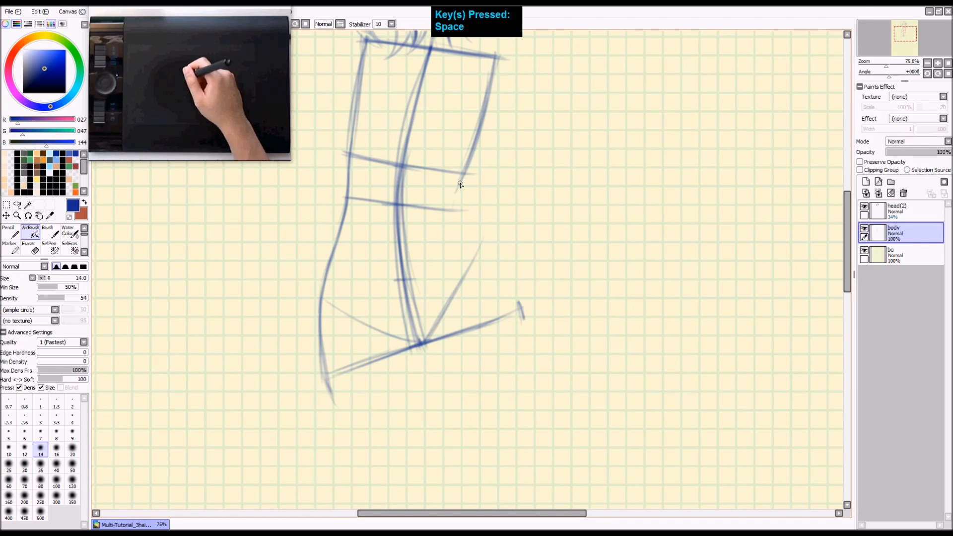
{"action": "key", "text": "ctrl+z"}
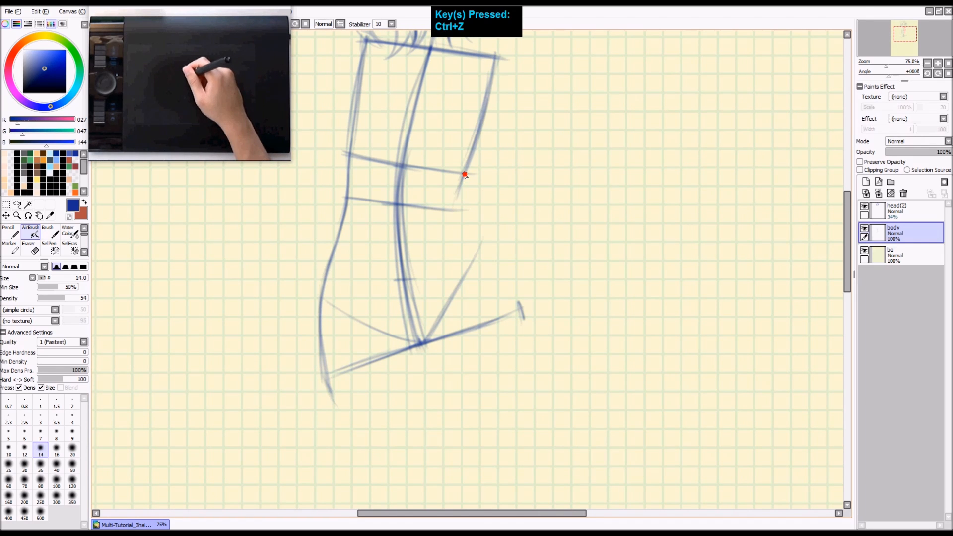
{"action": "left_click_drag", "start_coordinate": [461, 183], "coordinate": [453, 212]}
{"action": "left_click_drag", "start_coordinate": [465, 169], "coordinate": [453, 207]}
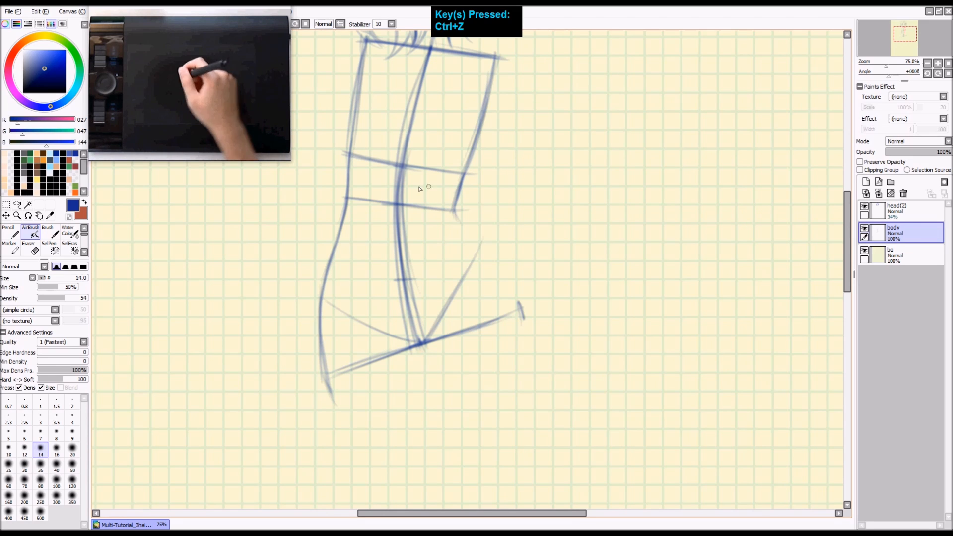
Erase the cross line beneath the torso box, leaving short faint ticks at the spine and the sides.
{"action": "key", "text": "e"}
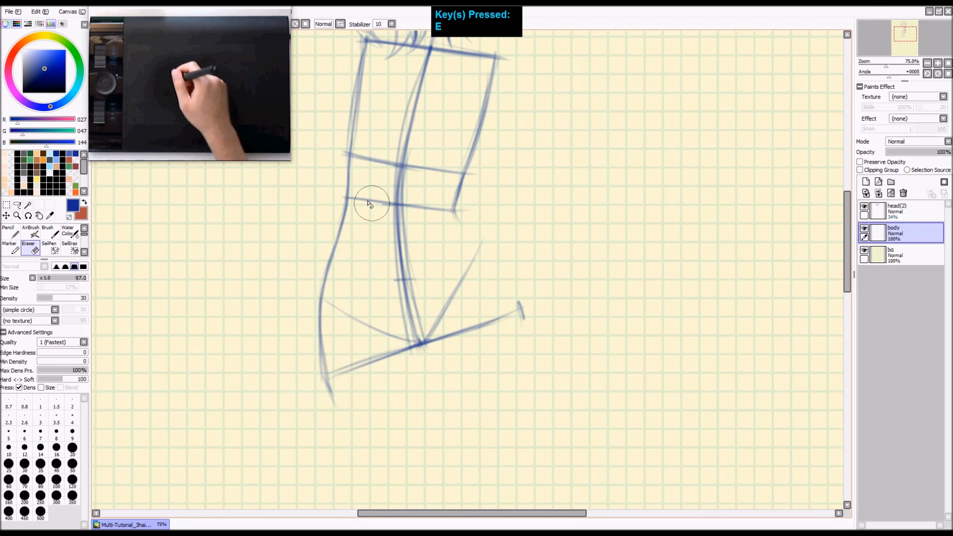
{"action": "mouse_move", "coordinate": [366, 198]}
{"action": "left_mouse_down"}
{"action": "mouse_move", "coordinate": [376, 213]}
{"action": "mouse_move", "coordinate": [415, 206]}
{"action": "mouse_move", "coordinate": [432, 219]}
{"action": "mouse_move", "coordinate": [455, 209]}
{"action": "mouse_move", "coordinate": [456, 222]}
{"action": "left_mouse_up"}
{"action": "key", "text": "a"}
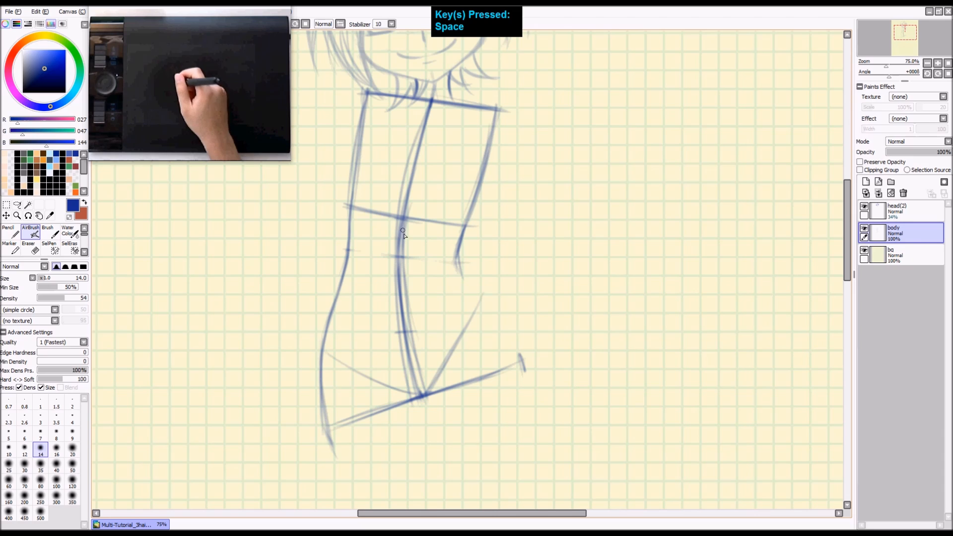
Sketch light rib cage arcs on both sides of the spine just below the torso box.
{"action": "mouse_move", "coordinate": [457, 248]}
{"action": "left_mouse_down"}
{"action": "mouse_move", "coordinate": [427, 221]}
{"action": "mouse_move", "coordinate": [454, 241]}
{"action": "mouse_move", "coordinate": [433, 246]}
{"action": "mouse_move", "coordinate": [404, 220]}
{"action": "left_mouse_up"}
{"action": "key", "text": "ctrl+z"}
{"action": "key", "text": "ctrl+z"}
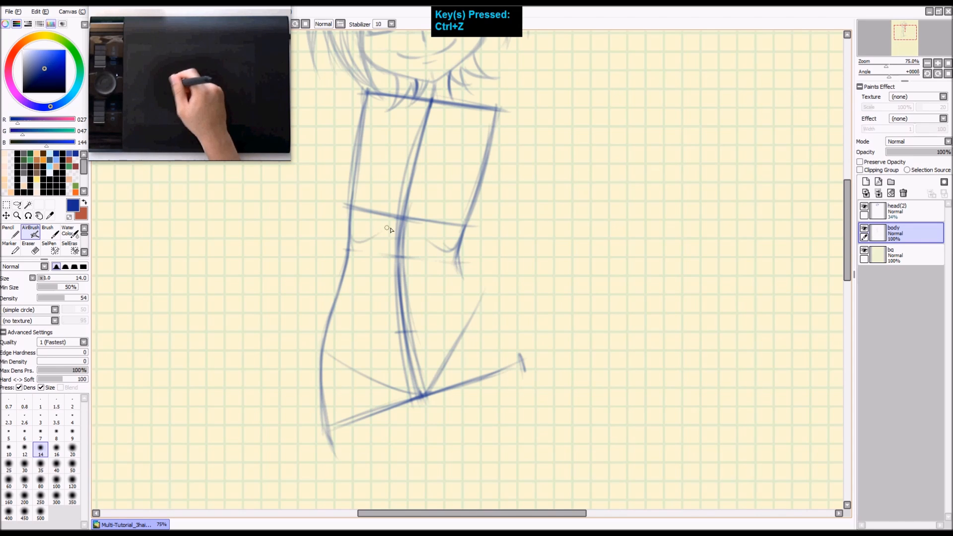
{"action": "key", "text": "ctrl+z"}
{"action": "left_click_drag", "start_coordinate": [363, 241], "coordinate": [389, 231]}
{"action": "left_click_drag", "start_coordinate": [420, 229], "coordinate": [450, 252]}
{"action": "left_click_drag", "start_coordinate": [414, 234], "coordinate": [441, 254]}
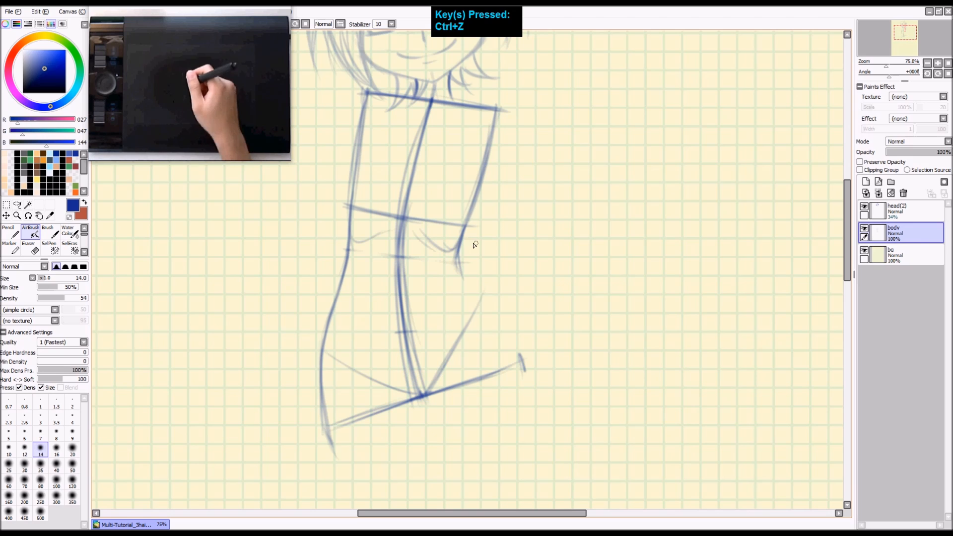
Draw the right waist and hip contour from the torso side outward past the pelvis guide to the hip line's right tick.
{"action": "left_click_drag", "start_coordinate": [485, 282], "coordinate": [431, 249]}
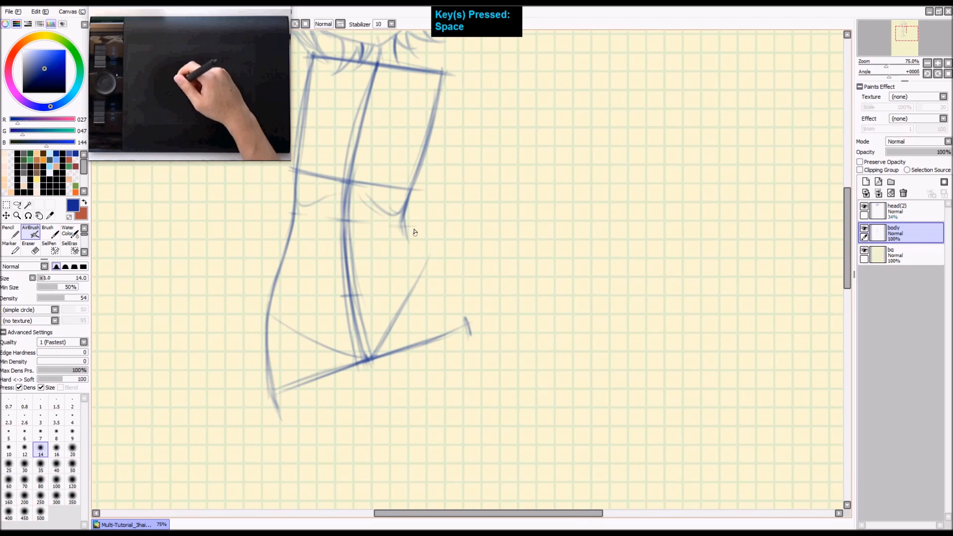
{"action": "key", "text": "ctrl+z"}
{"action": "mouse_move", "coordinate": [402, 214]}
{"action": "left_mouse_down"}
{"action": "mouse_move", "coordinate": [414, 248]}
{"action": "mouse_move", "coordinate": [445, 270]}
{"action": "left_mouse_up"}
{"action": "key", "text": "ctrl+z"}
{"action": "left_click_drag", "start_coordinate": [407, 234], "coordinate": [465, 316]}
{"action": "key", "text": "ctrl+z"}
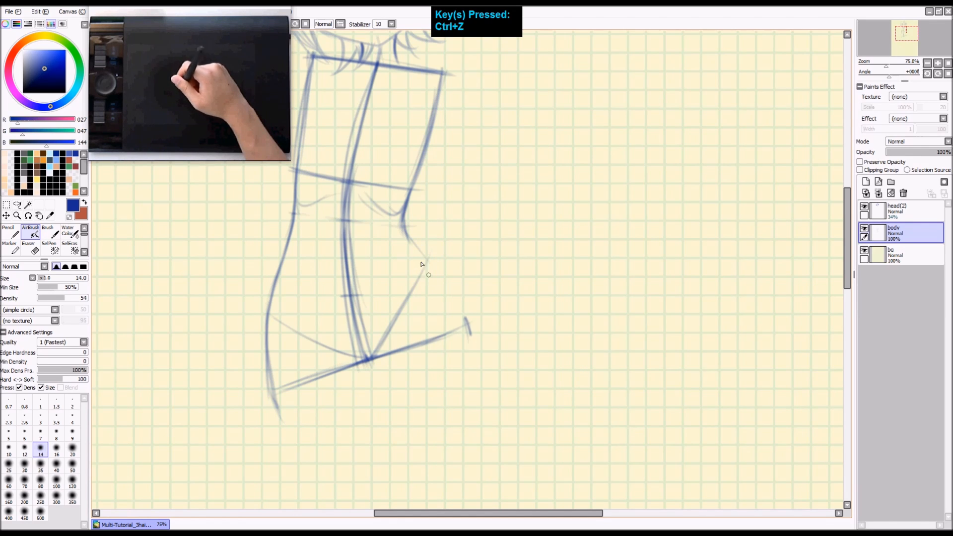
{"action": "left_click_drag", "start_coordinate": [404, 228], "coordinate": [463, 309]}
{"action": "mouse_move", "coordinate": [423, 253]}
{"action": "left_mouse_down"}
{"action": "mouse_move", "coordinate": [478, 353]}
{"action": "mouse_move", "coordinate": [471, 340]}
{"action": "left_mouse_up"}
Strengthen the left waist contour from the end of the torso side down to the pelvis guide.
{"action": "key", "text": "space"}
{"action": "mouse_move", "coordinate": [395, 251]}
{"action": "left_mouse_down"}
{"action": "mouse_move", "coordinate": [562, 270]}
{"action": "mouse_move", "coordinate": [532, 278]}
{"action": "left_mouse_up"}
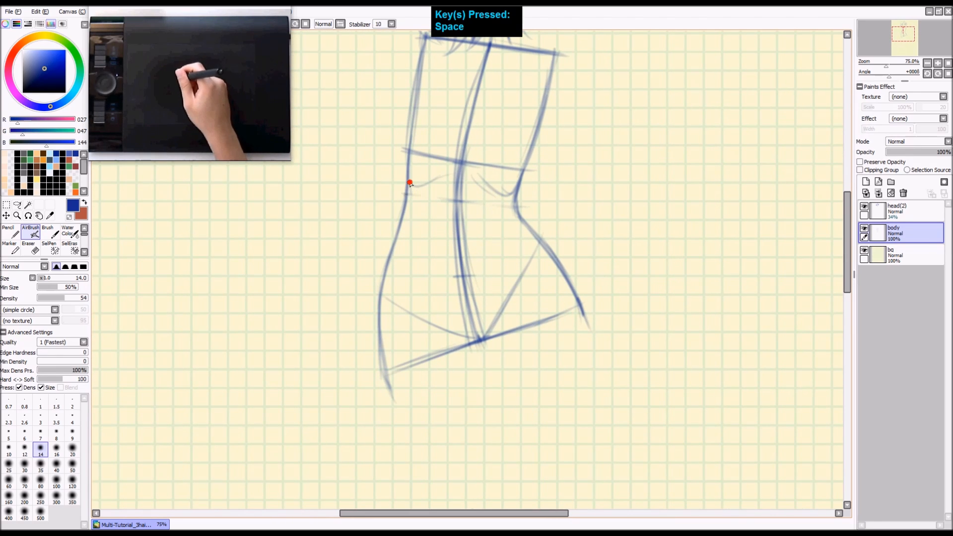
{"action": "left_click_drag", "start_coordinate": [407, 196], "coordinate": [380, 291]}
{"action": "key", "text": "ctrl+z"}
{"action": "key", "text": "ctrl+z"}
{"action": "left_click_drag", "start_coordinate": [408, 202], "coordinate": [380, 277]}
{"action": "key", "text": "ctrl+z"}
{"action": "left_click_drag", "start_coordinate": [409, 191], "coordinate": [381, 296]}
{"action": "left_click_drag", "start_coordinate": [399, 232], "coordinate": [381, 313]}
Extend both hip contours below the hip line as the start of the outer thighs, darkening the left hip curve.
{"action": "left_click_drag", "start_coordinate": [546, 321], "coordinate": [526, 270]}
{"action": "left_click_drag", "start_coordinate": [555, 240], "coordinate": [576, 347]}
{"action": "left_click_drag", "start_coordinate": [365, 261], "coordinate": [376, 335]}
{"action": "key", "text": "ctrl+z"}
{"action": "mouse_move", "coordinate": [361, 272]}
{"action": "left_mouse_down"}
{"action": "mouse_move", "coordinate": [375, 362]}
{"action": "mouse_move", "coordinate": [389, 376]}
{"action": "left_mouse_up"}
{"action": "key", "text": "ctrl+z"}
{"action": "left_click_drag", "start_coordinate": [356, 271], "coordinate": [381, 367]}
{"action": "left_click_drag", "start_coordinate": [363, 289], "coordinate": [383, 382]}
{"action": "key", "text": "ctrl+z"}
{"action": "key", "text": "ctrl+z"}
{"action": "left_click_drag", "start_coordinate": [366, 236], "coordinate": [380, 371]}
{"action": "key", "text": "ctrl+z"}
{"action": "left_click_drag", "start_coordinate": [365, 233], "coordinate": [371, 348]}
{"action": "left_click_drag", "start_coordinate": [362, 253], "coordinate": [376, 368]}
{"action": "left_click_drag", "start_coordinate": [360, 270], "coordinate": [383, 372]}
{"action": "left_click_drag", "start_coordinate": [357, 262], "coordinate": [382, 380]}
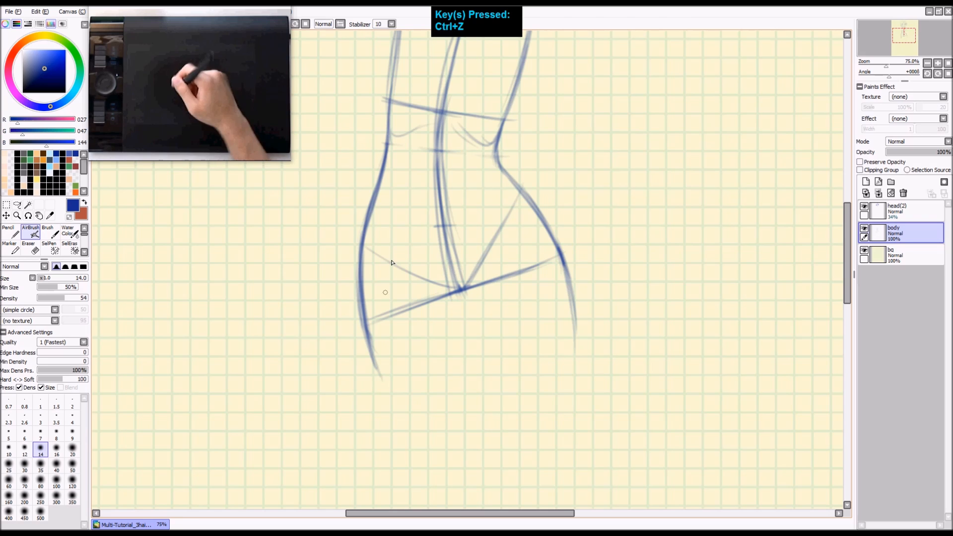
Mark a short tick midway along the hip line on each side of the spine.
{"action": "key", "text": "space"}
{"action": "mouse_move", "coordinate": [476, 275]}
{"action": "left_mouse_down"}
{"action": "mouse_move", "coordinate": [491, 362]}
{"action": "mouse_move", "coordinate": [495, 346]}
{"action": "left_mouse_up"}
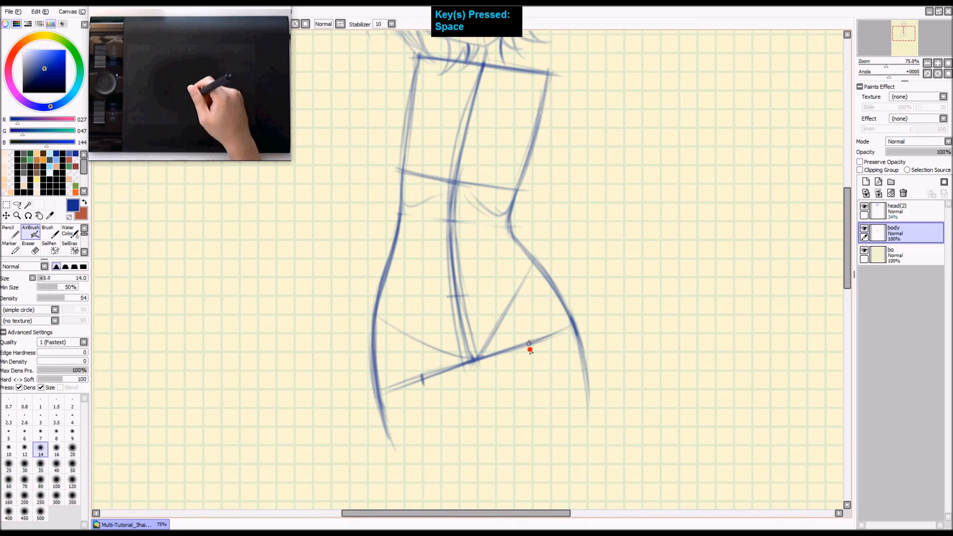
{"action": "scroll", "coordinate": [544, 367], "scroll_direction": "down", "scroll_amount": 3}
{"action": "key", "text": "shift+z"}
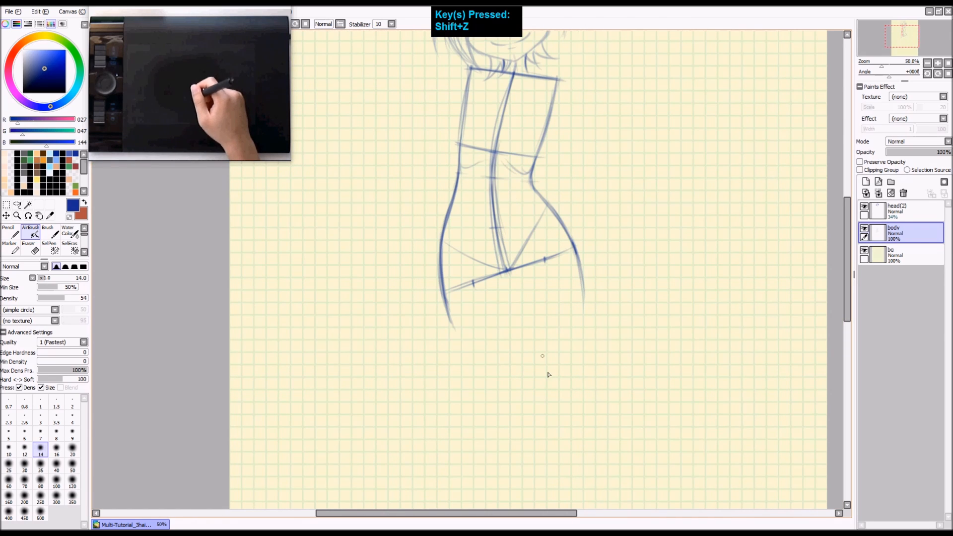
{"action": "left_click_drag", "start_coordinate": [548, 260], "coordinate": [565, 387]}
{"action": "key", "text": "ctrl+z"}
{"action": "key", "text": "ctrl+z"}
Draw the left shoulder as an arc over the torso box's upper left corner, curving down the outside as the upper arm.
{"action": "key", "text": "space"}
{"action": "mouse_move", "coordinate": [554, 239]}
{"action": "left_mouse_down"}
{"action": "mouse_move", "coordinate": [555, 375]}
{"action": "mouse_move", "coordinate": [566, 329]}
{"action": "left_mouse_up"}
{"action": "key", "text": "z"}
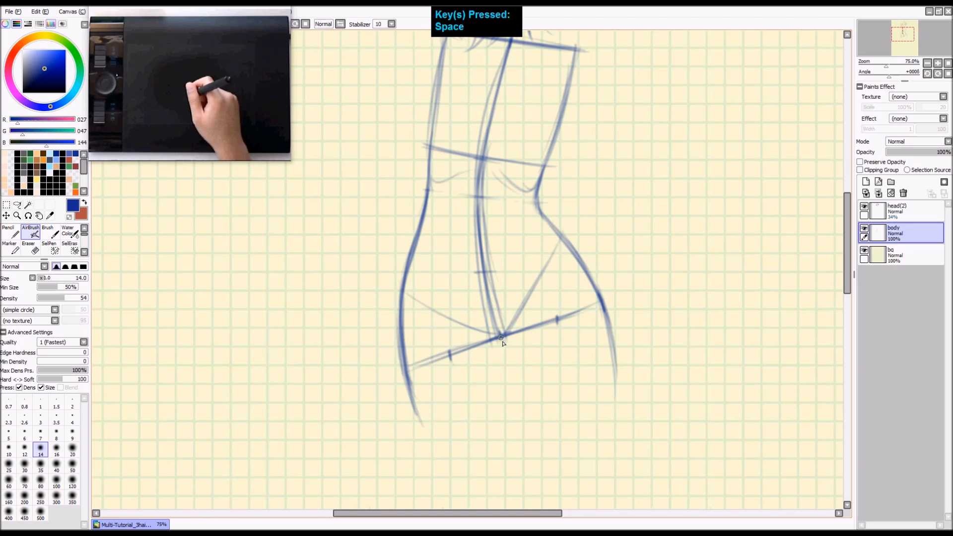
{"action": "key", "text": "space"}
{"action": "left_click_drag", "start_coordinate": [542, 255], "coordinate": [563, 318]}
{"action": "left_click_drag", "start_coordinate": [536, 276], "coordinate": [537, 272]}
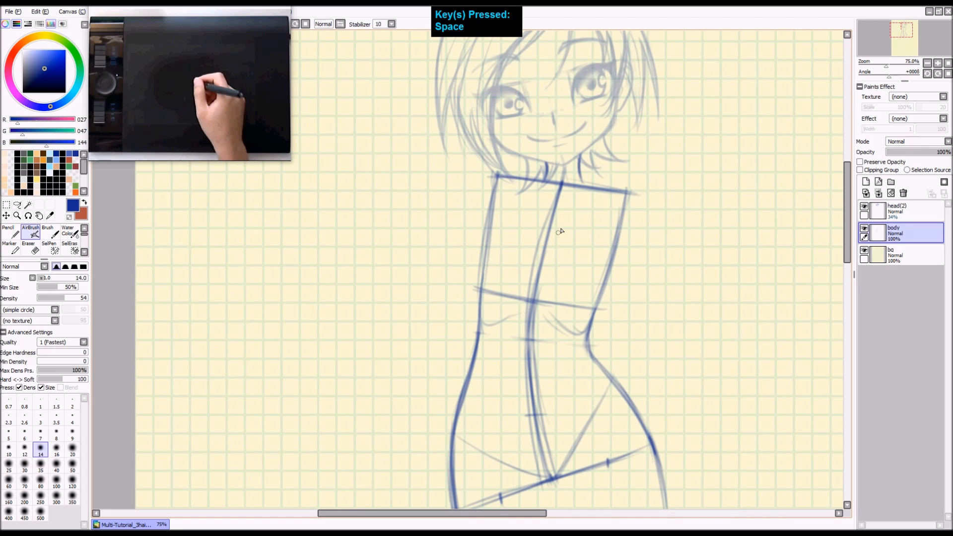
{"action": "left_click_drag", "start_coordinate": [564, 294], "coordinate": [567, 297]}
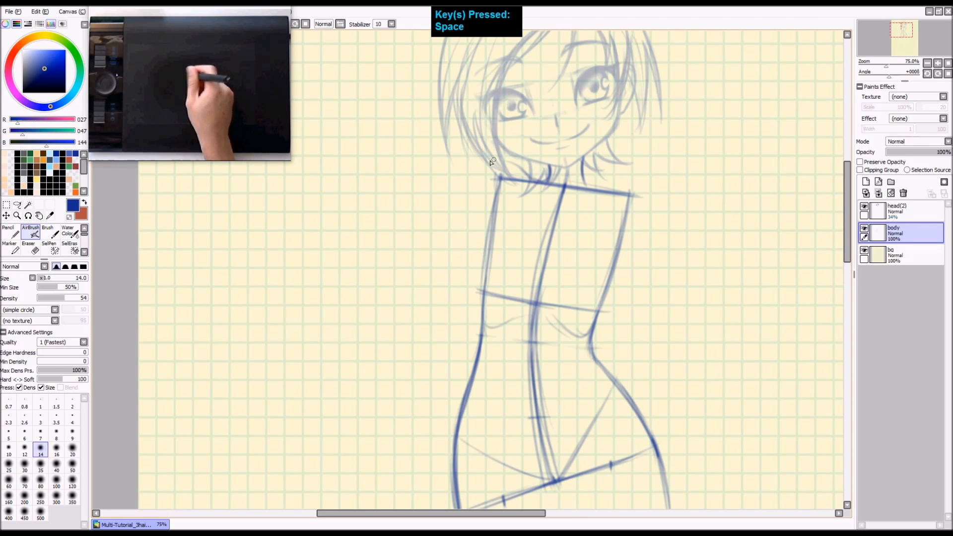
{"action": "mouse_move", "coordinate": [491, 168]}
{"action": "left_mouse_down"}
{"action": "mouse_move", "coordinate": [497, 203]}
{"action": "mouse_move", "coordinate": [492, 165]}
{"action": "mouse_move", "coordinate": [485, 197]}
{"action": "mouse_move", "coordinate": [495, 169]}
{"action": "mouse_move", "coordinate": [487, 163]}
{"action": "mouse_move", "coordinate": [485, 235]}
{"action": "left_mouse_up"}
{"action": "key", "text": "ctrl+z"}
{"action": "key", "text": "ctrl+z"}
{"action": "key", "text": "ctrl+z"}
{"action": "left_click_drag", "start_coordinate": [491, 157], "coordinate": [492, 232]}
{"action": "key", "text": "ctrl+z"}
{"action": "left_click_drag", "start_coordinate": [536, 180], "coordinate": [507, 158]}
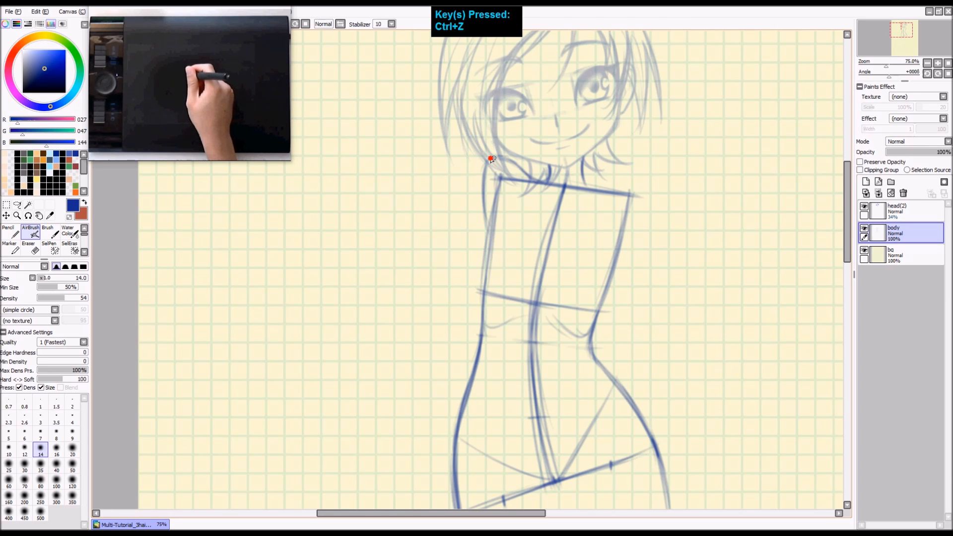
{"action": "key", "text": "ctrl+z"}
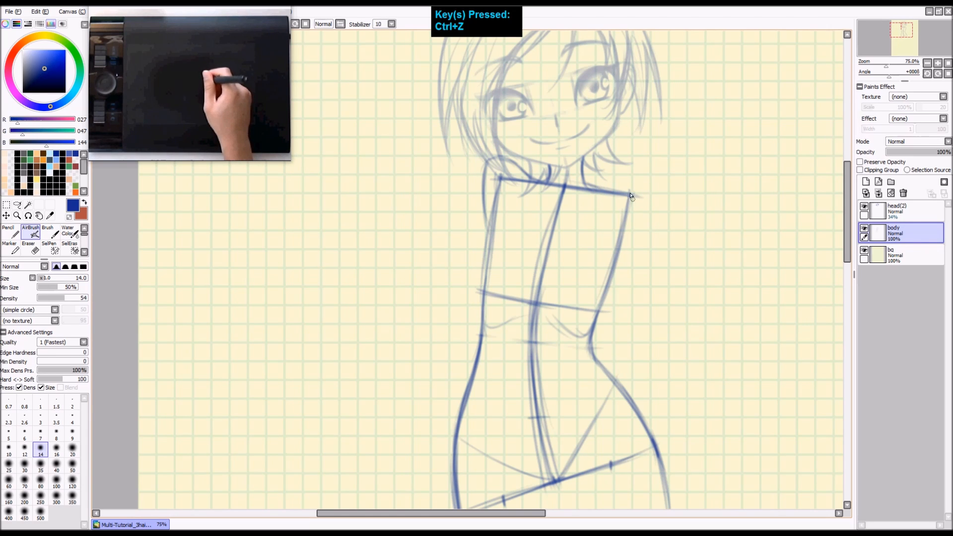
Draw the right shoulder curving out from the torso box's upper right corner and back in to its right side.
{"action": "mouse_move", "coordinate": [630, 195]}
{"action": "left_mouse_down"}
{"action": "mouse_move", "coordinate": [640, 220]}
{"action": "mouse_move", "coordinate": [630, 199]}
{"action": "mouse_move", "coordinate": [644, 235]}
{"action": "mouse_move", "coordinate": [628, 252]}
{"action": "left_mouse_up"}
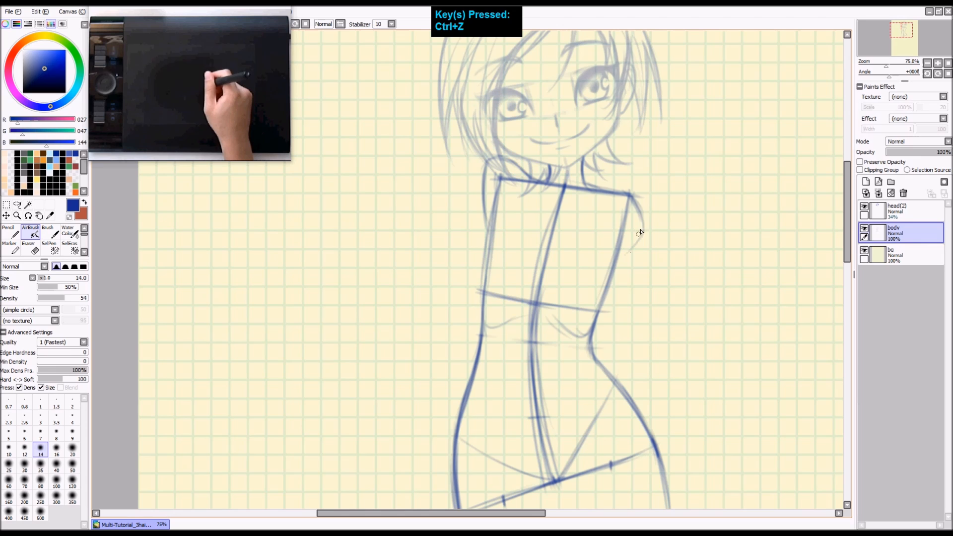
{"action": "key", "text": "shift+z"}
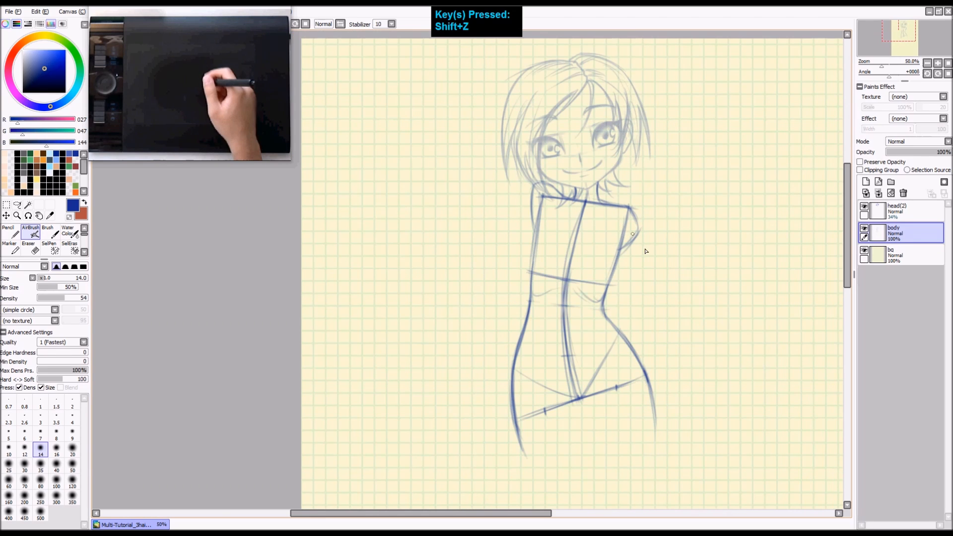
{"action": "key", "text": "space"}
{"action": "left_click_drag", "start_coordinate": [616, 213], "coordinate": [537, 215]}
{"action": "left_click_drag", "start_coordinate": [575, 240], "coordinate": [602, 249]}
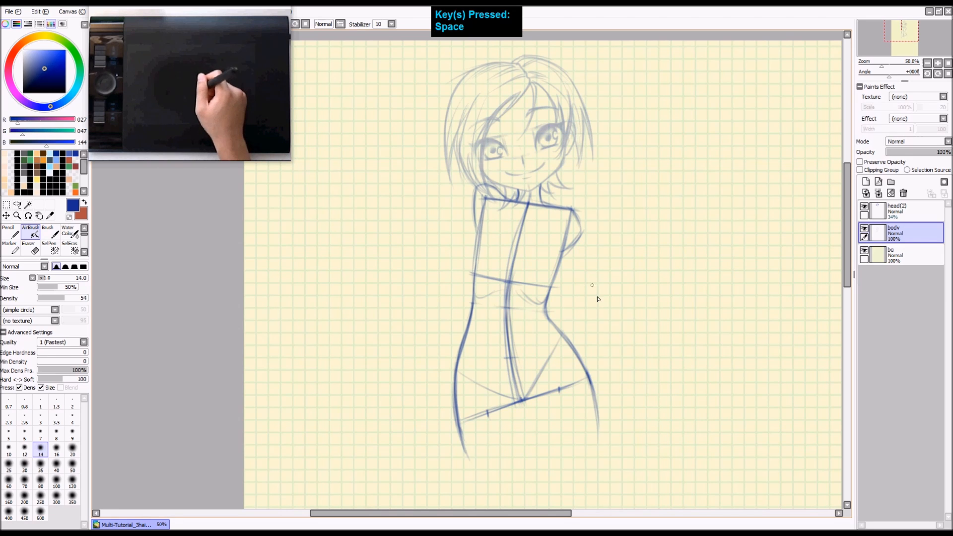
{"action": "mouse_move", "coordinate": [570, 233]}
{"action": "left_mouse_down"}
{"action": "mouse_move", "coordinate": [611, 322]}
{"action": "mouse_move", "coordinate": [719, 337]}
{"action": "mouse_move", "coordinate": [727, 349]}
{"action": "left_mouse_up"}
{"action": "key", "text": "ctrl+z"}
{"action": "mouse_move", "coordinate": [484, 193]}
{"action": "left_mouse_down"}
{"action": "mouse_move", "coordinate": [394, 227]}
{"action": "mouse_move", "coordinate": [461, 151]}
{"action": "mouse_move", "coordinate": [445, 155]}
{"action": "mouse_move", "coordinate": [451, 140]}
{"action": "mouse_move", "coordinate": [495, 158]}
{"action": "mouse_move", "coordinate": [477, 119]}
{"action": "left_mouse_up"}
{"action": "key", "text": "ctrl+z"}
{"action": "key", "text": "space"}
{"action": "mouse_move", "coordinate": [500, 244]}
{"action": "left_mouse_down"}
{"action": "mouse_move", "coordinate": [481, 193]}
{"action": "mouse_move", "coordinate": [473, 258]}
{"action": "mouse_move", "coordinate": [500, 280]}
{"action": "mouse_move", "coordinate": [504, 267]}
{"action": "left_mouse_up"}
{"action": "key", "text": "2"}
{"action": "key", "text": "space"}
{"action": "key", "text": "2"}
{"action": "key", "text": "space"}
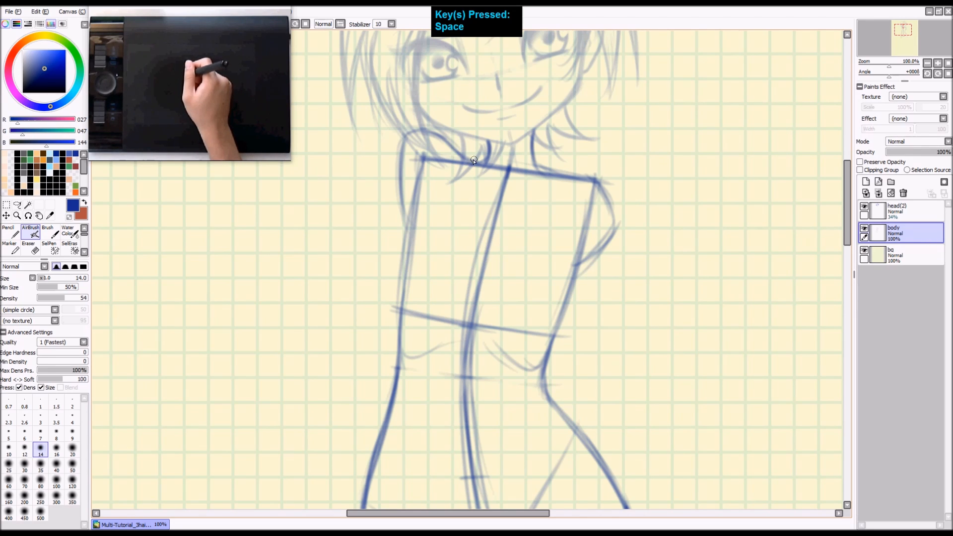
{"action": "mouse_move", "coordinate": [470, 161]}
{"action": "left_mouse_down"}
{"action": "mouse_move", "coordinate": [417, 129]}
{"action": "mouse_move", "coordinate": [396, 177]}
{"action": "left_mouse_up"}
{"action": "key", "text": "ctrl+z"}
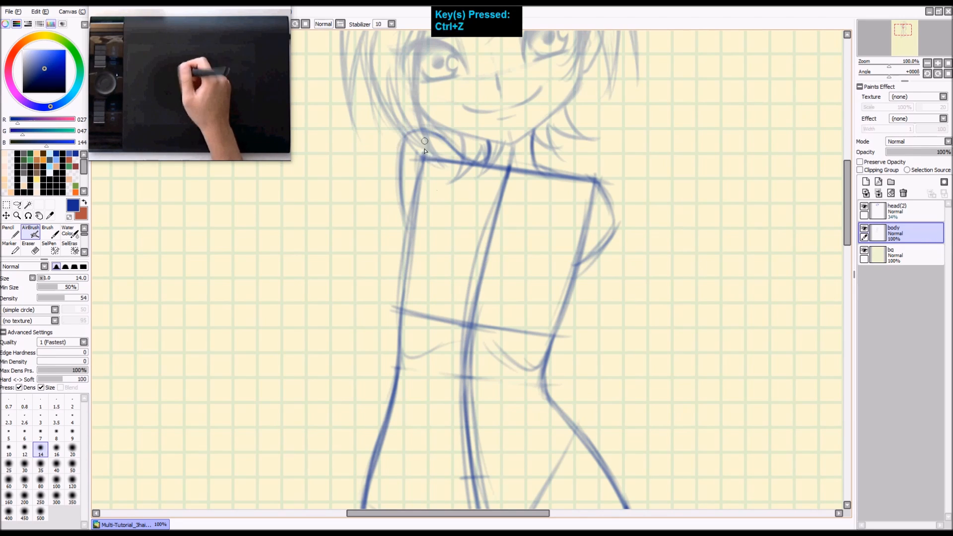
{"action": "left_click_drag", "start_coordinate": [465, 248], "coordinate": [455, 225]}
{"action": "key", "text": "e"}
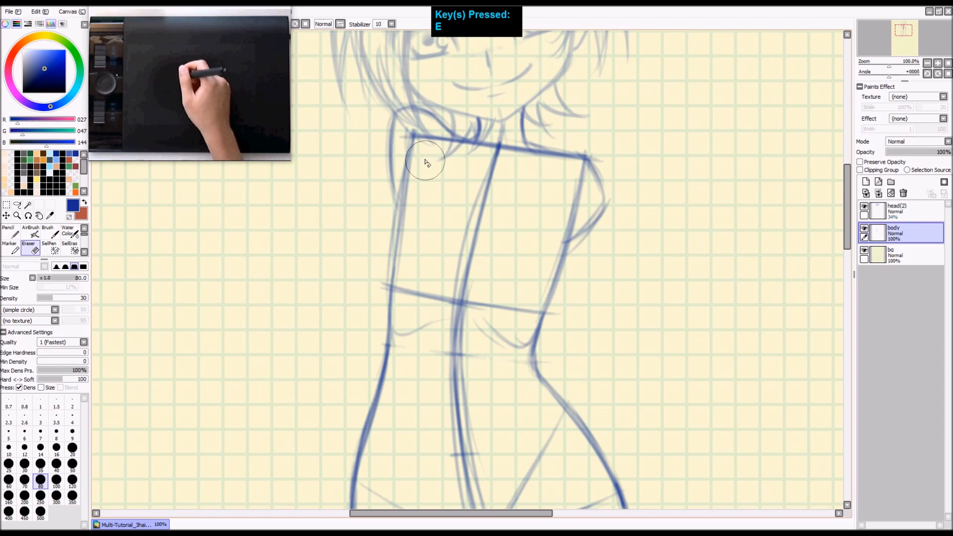
{"action": "key", "text": "a"}
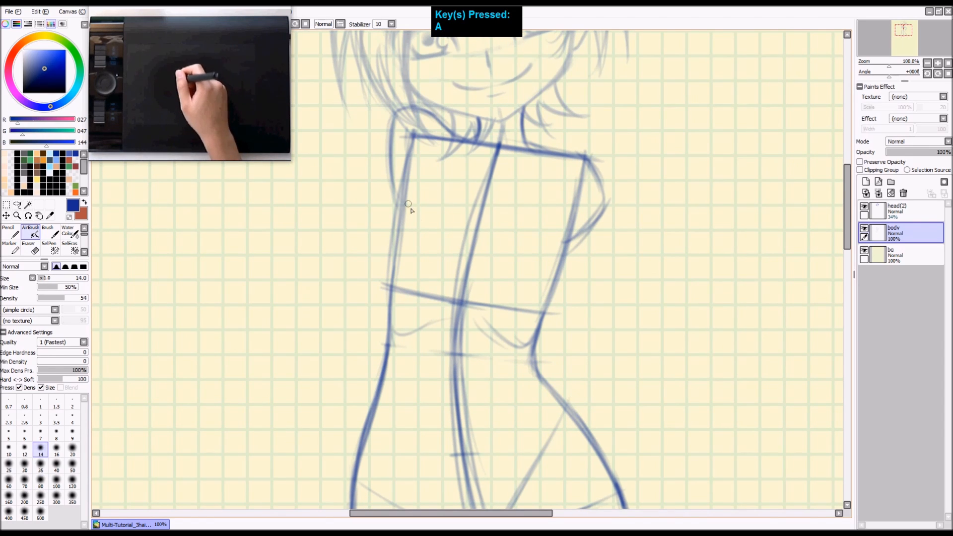
Mark a tick across the spine above the torso box's bottom line and draw a slanted chest guide through it.
{"action": "left_click_drag", "start_coordinate": [461, 247], "coordinate": [454, 232]}
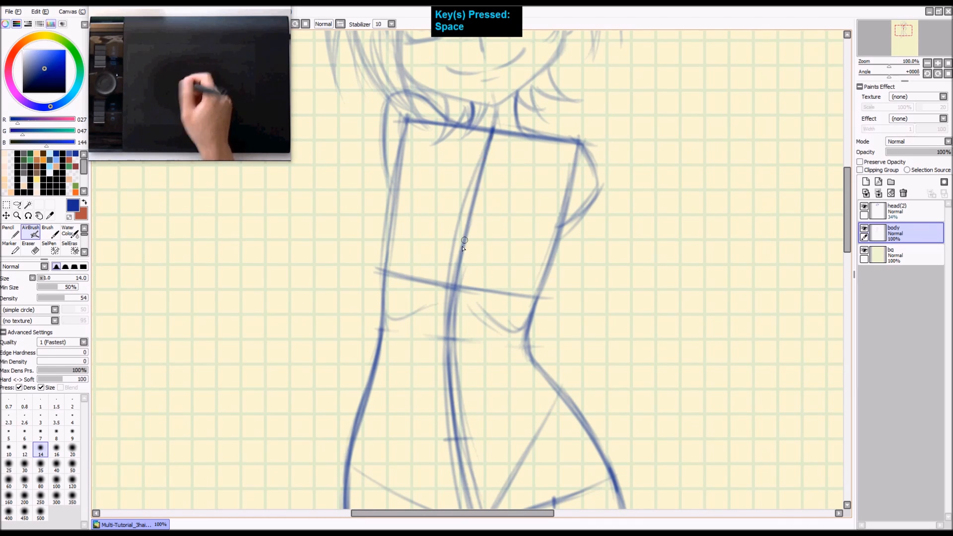
{"action": "left_click_drag", "start_coordinate": [453, 241], "coordinate": [482, 242]}
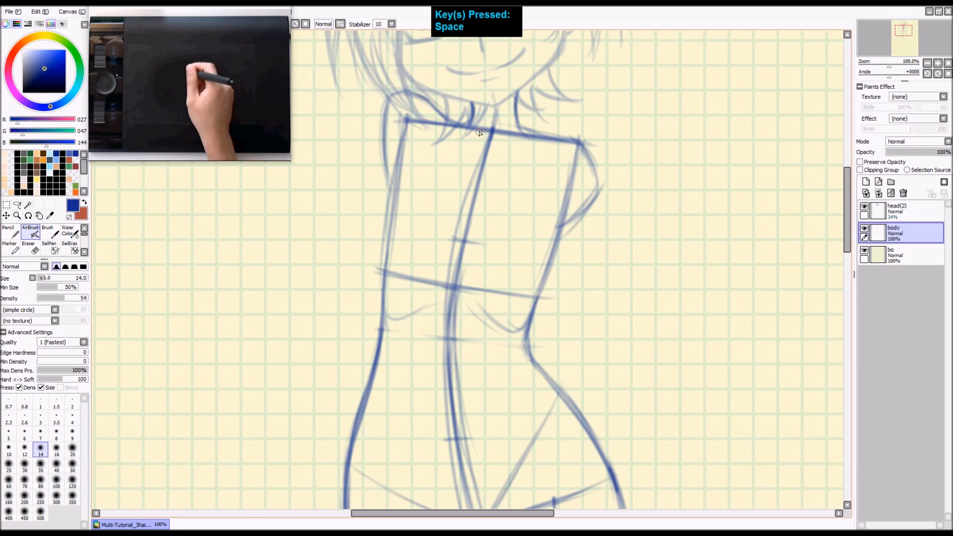
{"action": "left_click_drag", "start_coordinate": [452, 287], "coordinate": [451, 291]}
{"action": "left_click_drag", "start_coordinate": [487, 138], "coordinate": [493, 134]}
{"action": "key", "text": "ctrl+z"}
{"action": "key", "text": "ctrl+z"}
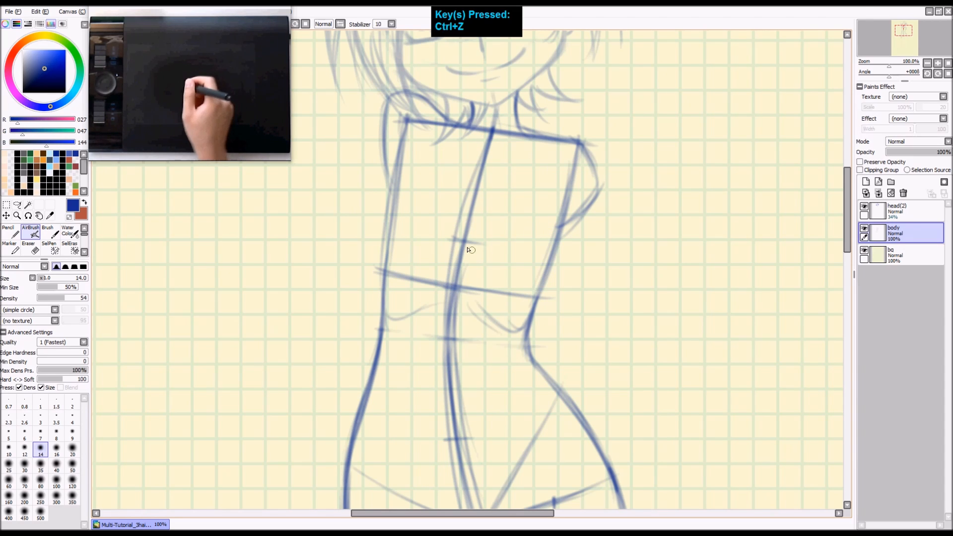
{"action": "mouse_move", "coordinate": [410, 224]}
{"action": "left_mouse_down"}
{"action": "mouse_move", "coordinate": [545, 265]}
{"action": "mouse_move", "coordinate": [531, 215]}
{"action": "left_mouse_up"}
{"action": "key", "text": "space"}
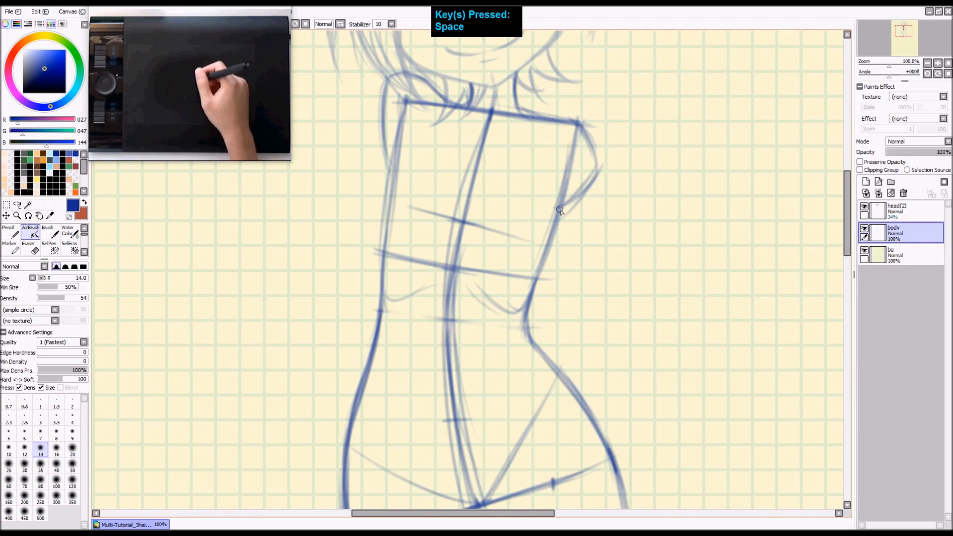
Draw a curved double-headed arrow along the outside of the torso box's left side, spanning about the box's height.
{"action": "left_click_drag", "start_coordinate": [393, 135], "coordinate": [380, 184]}
{"action": "key", "text": "ctrl+z"}
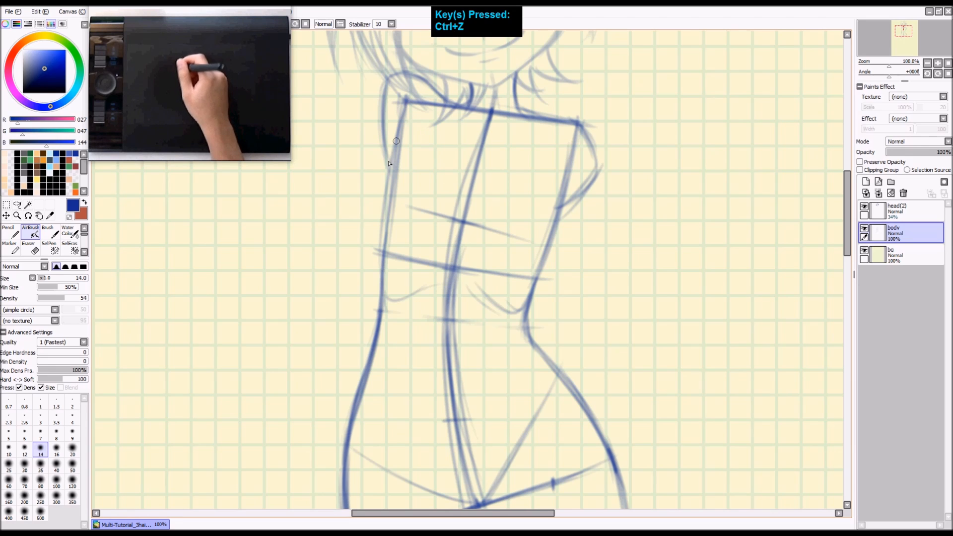
{"action": "left_click_drag", "start_coordinate": [371, 108], "coordinate": [345, 258]}
{"action": "left_click_drag", "start_coordinate": [375, 132], "coordinate": [347, 127]}
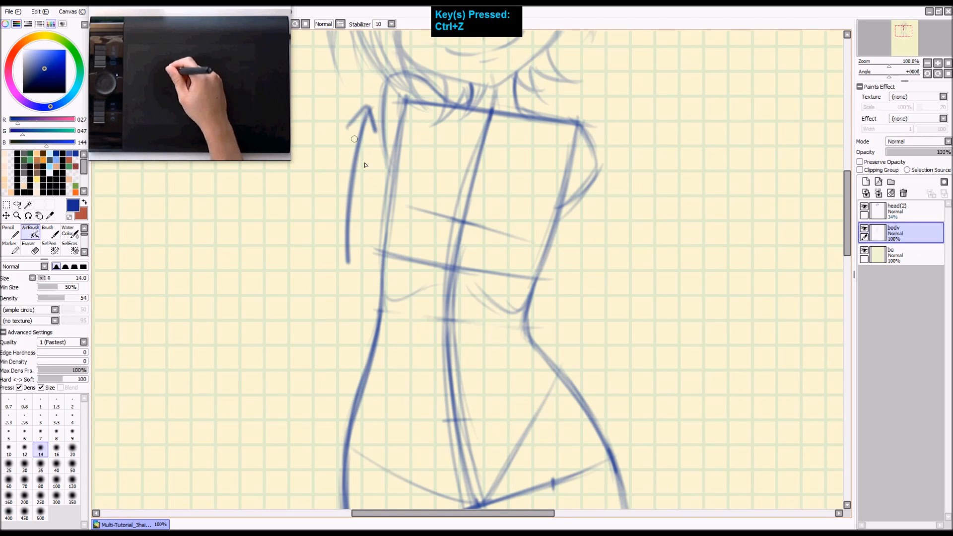
{"action": "left_click_drag", "start_coordinate": [349, 263], "coordinate": [359, 249]}
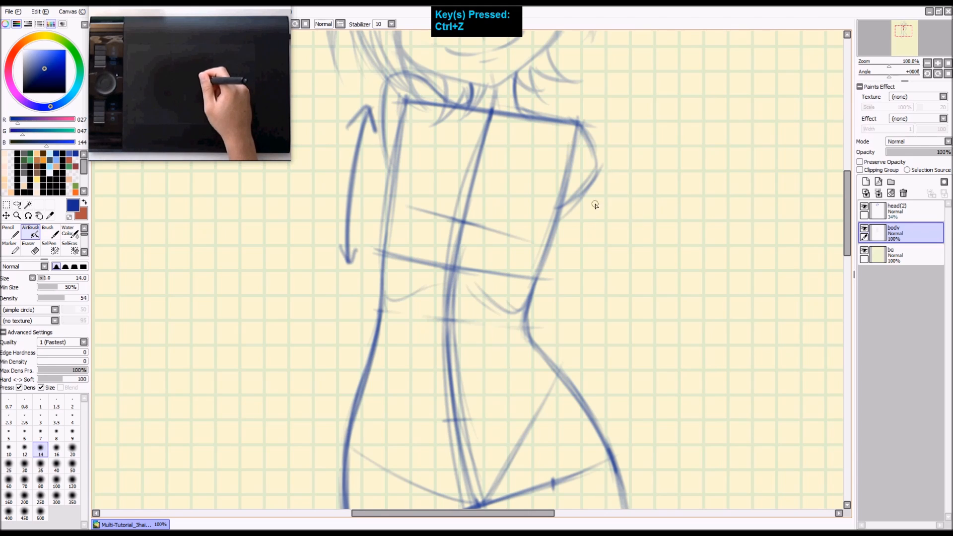
Undo the double-headed arrows drawn beside both sides of the torso box.
{"action": "mouse_move", "coordinate": [596, 203]}
{"action": "left_mouse_down"}
{"action": "mouse_move", "coordinate": [574, 260]}
{"action": "mouse_move", "coordinate": [587, 257]}
{"action": "left_mouse_up"}
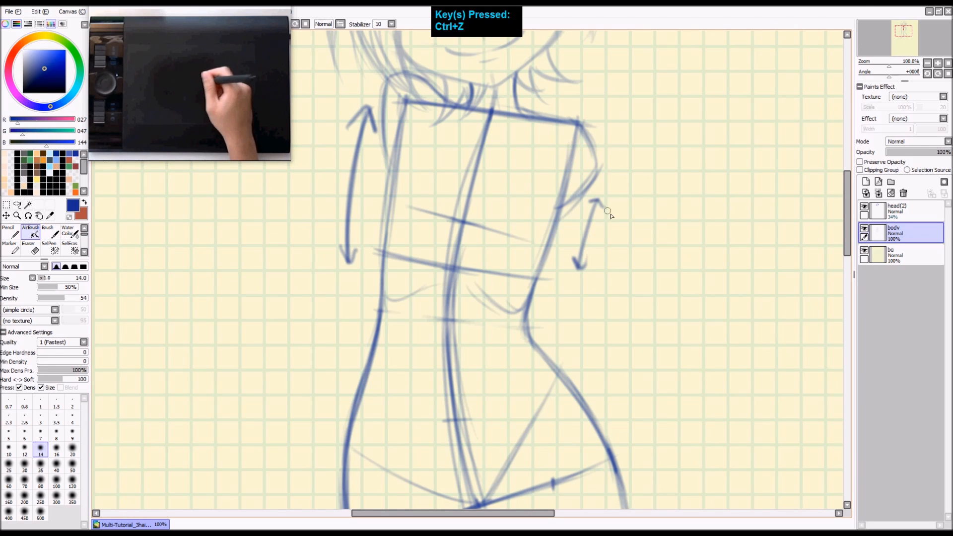
{"action": "key", "text": "ctrl+z"}
{"action": "key", "text": "ctrl+z"}
{"action": "key", "text": "ctrl+z"}
{"action": "key", "text": "ctrl+z"}
{"action": "key", "text": "ctrl+z"}
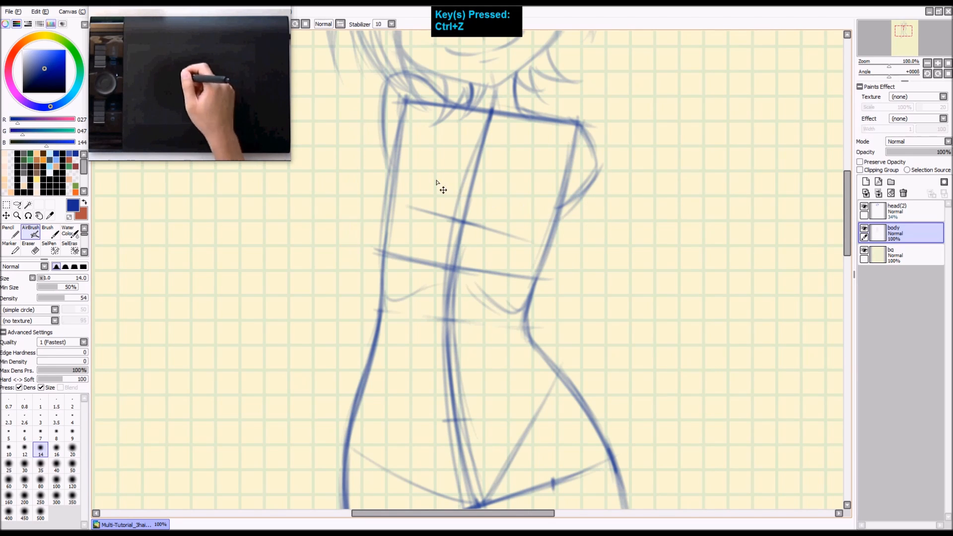
{"action": "key", "text": "shift+z"}
{"action": "left_click_drag", "start_coordinate": [381, 148], "coordinate": [325, 454]}
{"action": "mouse_move", "coordinate": [392, 131]}
{"action": "left_mouse_down"}
{"action": "mouse_move", "coordinate": [319, 418]}
{"action": "mouse_move", "coordinate": [322, 439]}
{"action": "left_mouse_up"}
{"action": "key", "text": "ctrl+z"}
{"action": "key", "text": "ctrl+z"}
{"action": "mouse_move", "coordinate": [574, 172]}
{"action": "left_mouse_down"}
{"action": "mouse_move", "coordinate": [564, 252]}
{"action": "mouse_move", "coordinate": [575, 319]}
{"action": "mouse_move", "coordinate": [602, 361]}
{"action": "left_mouse_up"}
{"action": "key", "text": "ctrl+z"}
Draw the left breast contour bulging slightly outside the torso box's left side and curving in to its bottom line.
{"action": "key", "text": "z"}
{"action": "left_click_drag", "start_coordinate": [532, 190], "coordinate": [517, 219]}
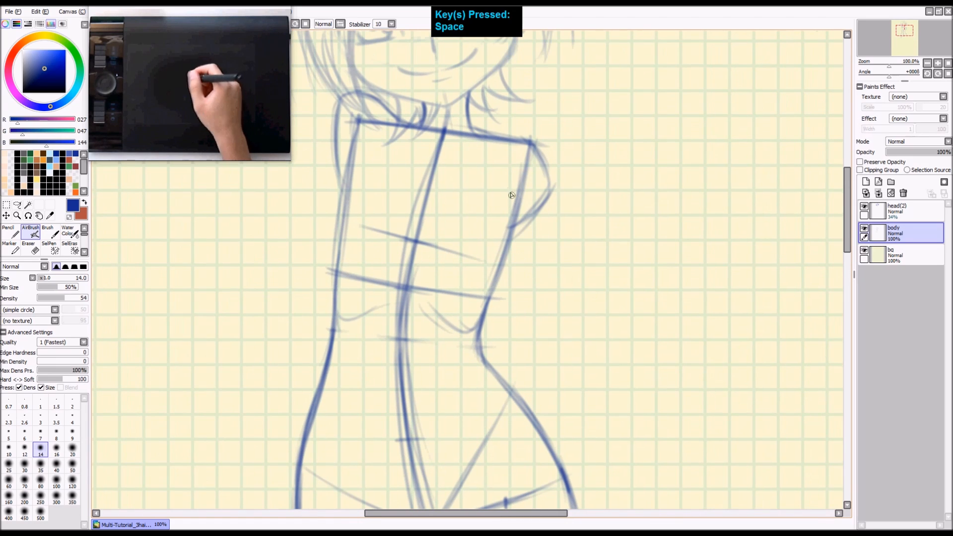
{"action": "left_click_drag", "start_coordinate": [350, 155], "coordinate": [331, 234]}
{"action": "left_click_drag", "start_coordinate": [334, 198], "coordinate": [340, 274]}
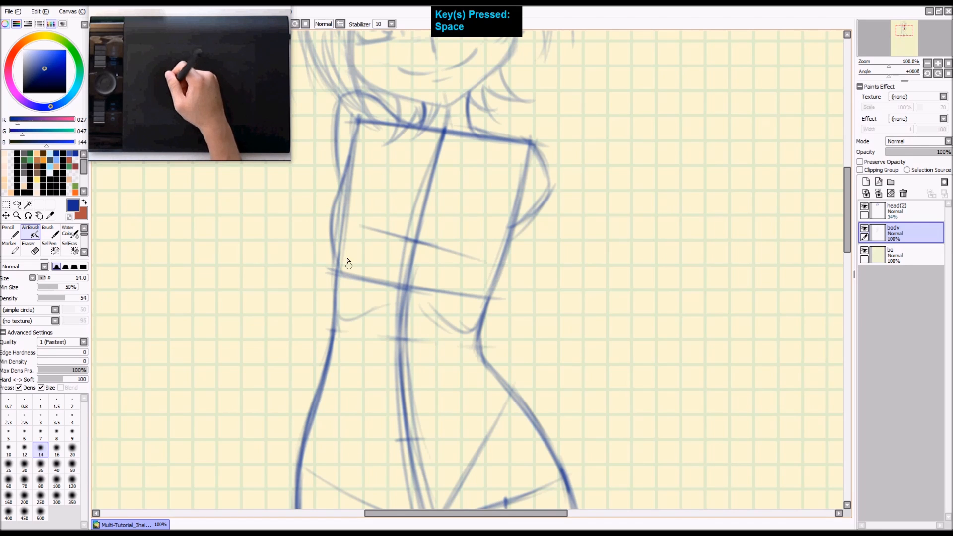
{"action": "mouse_move", "coordinate": [350, 163]}
{"action": "left_mouse_down"}
{"action": "mouse_move", "coordinate": [334, 235]}
{"action": "mouse_move", "coordinate": [340, 278]}
{"action": "left_mouse_up"}
{"action": "key", "text": "ctrl+z"}
{"action": "key", "text": "ctrl+z"}
{"action": "mouse_move", "coordinate": [347, 169]}
{"action": "left_mouse_down"}
{"action": "mouse_move", "coordinate": [333, 253]}
{"action": "mouse_move", "coordinate": [349, 278]}
{"action": "left_mouse_up"}
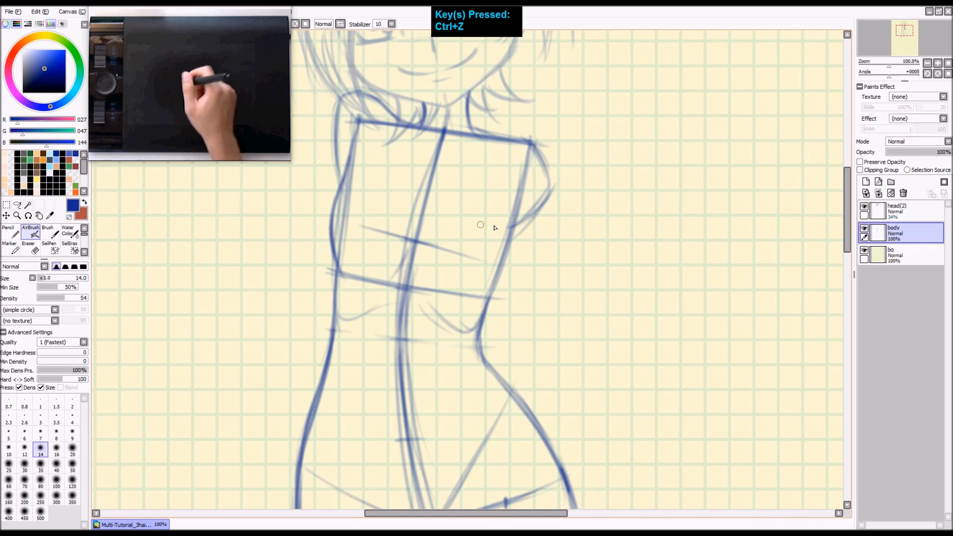
Draw the right breast as a U-shaped curve from the torso box's right side, along the bottom line and up near the spine.
{"action": "left_click_drag", "start_coordinate": [516, 207], "coordinate": [513, 257]}
{"action": "mouse_move", "coordinate": [516, 204]}
{"action": "left_mouse_down"}
{"action": "mouse_move", "coordinate": [513, 267]}
{"action": "mouse_move", "coordinate": [513, 239]}
{"action": "left_mouse_up"}
{"action": "mouse_move", "coordinate": [521, 195]}
{"action": "left_mouse_down"}
{"action": "mouse_move", "coordinate": [504, 279]}
{"action": "mouse_move", "coordinate": [490, 294]}
{"action": "left_mouse_up"}
{"action": "left_click_drag", "start_coordinate": [514, 237], "coordinate": [483, 296]}
{"action": "mouse_move", "coordinate": [511, 263]}
{"action": "left_mouse_down"}
{"action": "mouse_move", "coordinate": [469, 296]}
{"action": "mouse_move", "coordinate": [479, 295]}
{"action": "mouse_move", "coordinate": [454, 296]}
{"action": "mouse_move", "coordinate": [479, 301]}
{"action": "mouse_move", "coordinate": [449, 293]}
{"action": "left_mouse_up"}
{"action": "key", "text": "ctrl+z"}
{"action": "key", "text": "ctrl+z"}
{"action": "key", "text": "ctrl+z"}
{"action": "key", "text": "ctrl+z"}
{"action": "mouse_move", "coordinate": [437, 269]}
{"action": "left_mouse_down"}
{"action": "mouse_move", "coordinate": [496, 298]}
{"action": "mouse_move", "coordinate": [477, 306]}
{"action": "mouse_move", "coordinate": [490, 294]}
{"action": "left_mouse_up"}
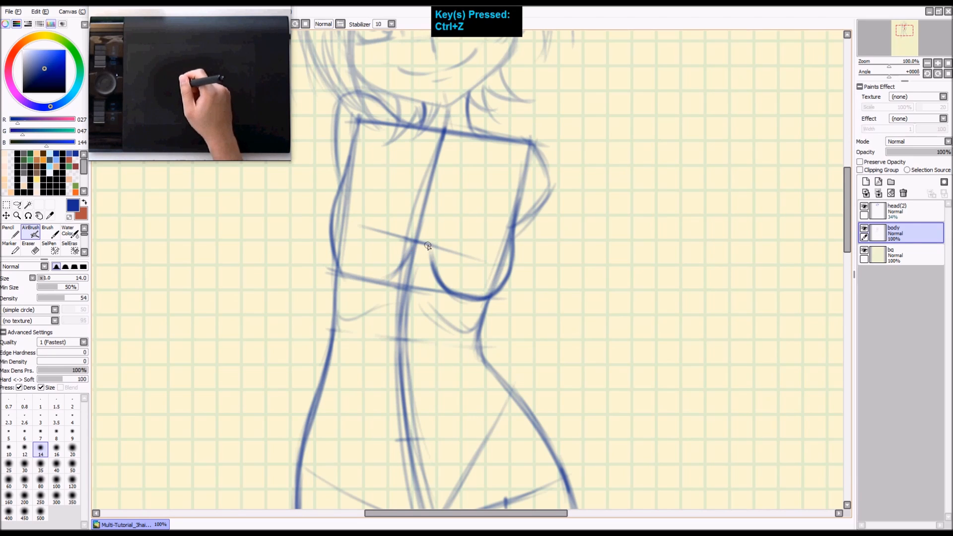
Erase the outer ends of the slanted chest guide and lighten the old box side inside the left breast contour.
{"action": "key", "text": "e"}
{"action": "mouse_move", "coordinate": [489, 230]}
{"action": "left_mouse_down"}
{"action": "mouse_move", "coordinate": [489, 253]}
{"action": "mouse_move", "coordinate": [489, 243]}
{"action": "left_mouse_up"}
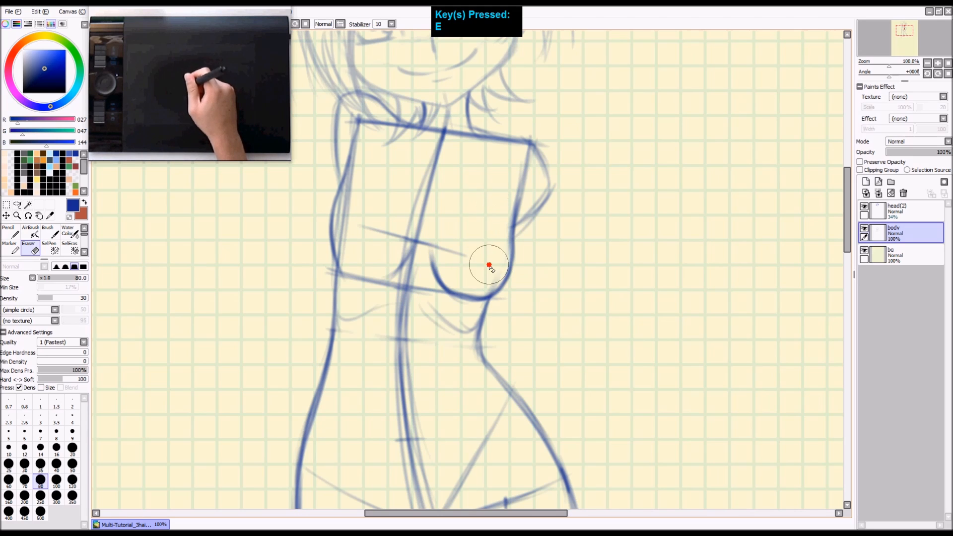
{"action": "left_click_drag", "start_coordinate": [400, 217], "coordinate": [425, 182]}
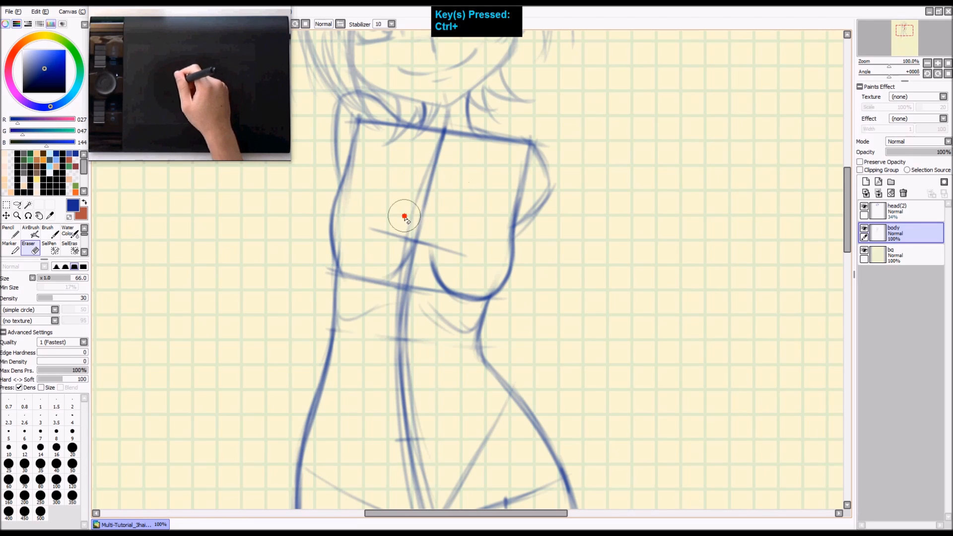
{"action": "key", "text": "a"}
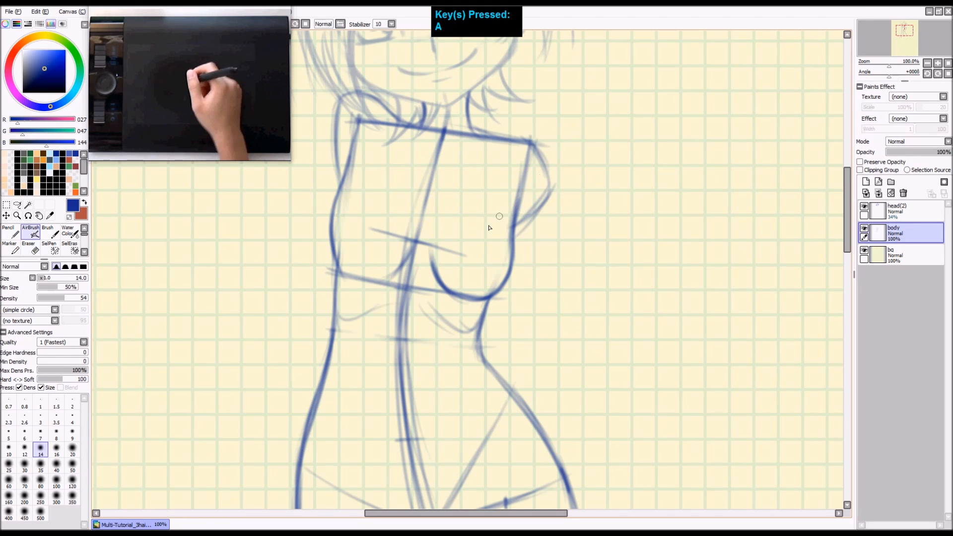
{"action": "key", "text": "space"}
{"action": "left_click_drag", "start_coordinate": [522, 238], "coordinate": [535, 216]}
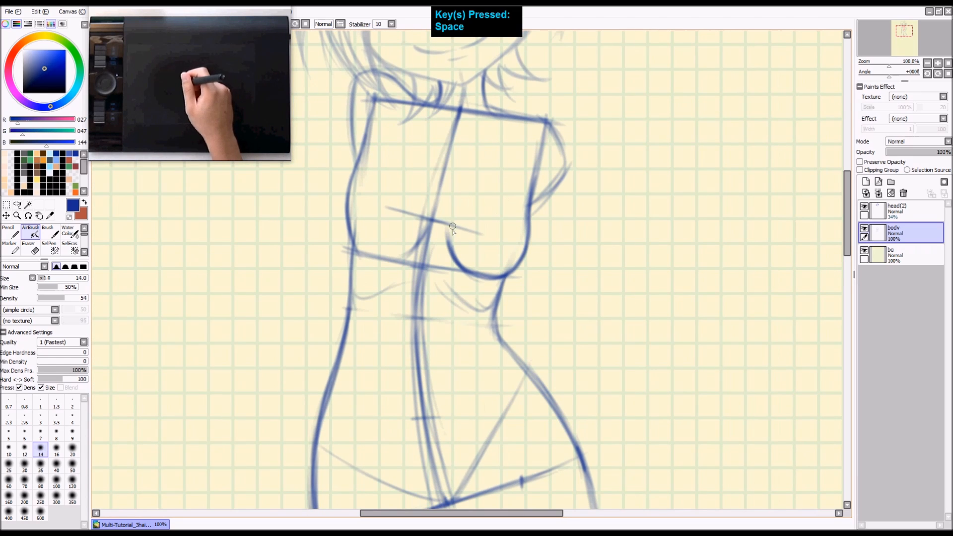
{"action": "mouse_move", "coordinate": [452, 229]}
{"action": "left_mouse_down"}
{"action": "mouse_move", "coordinate": [455, 267]}
{"action": "mouse_move", "coordinate": [463, 228]}
{"action": "mouse_move", "coordinate": [488, 214]}
{"action": "mouse_move", "coordinate": [528, 233]}
{"action": "mouse_move", "coordinate": [533, 241]}
{"action": "mouse_move", "coordinate": [486, 212]}
{"action": "mouse_move", "coordinate": [454, 257]}
{"action": "mouse_move", "coordinate": [458, 283]}
{"action": "mouse_move", "coordinate": [465, 230]}
{"action": "mouse_move", "coordinate": [485, 304]}
{"action": "mouse_move", "coordinate": [531, 239]}
{"action": "mouse_move", "coordinate": [494, 308]}
{"action": "mouse_move", "coordinate": [497, 208]}
{"action": "mouse_move", "coordinate": [507, 217]}
{"action": "mouse_move", "coordinate": [506, 308]}
{"action": "mouse_move", "coordinate": [444, 264]}
{"action": "mouse_move", "coordinate": [533, 242]}
{"action": "mouse_move", "coordinate": [515, 228]}
{"action": "left_mouse_up"}
{"action": "key", "text": "ctrl+z"}
{"action": "key", "text": "ctrl+z"}
{"action": "key", "text": "ctrl+z"}
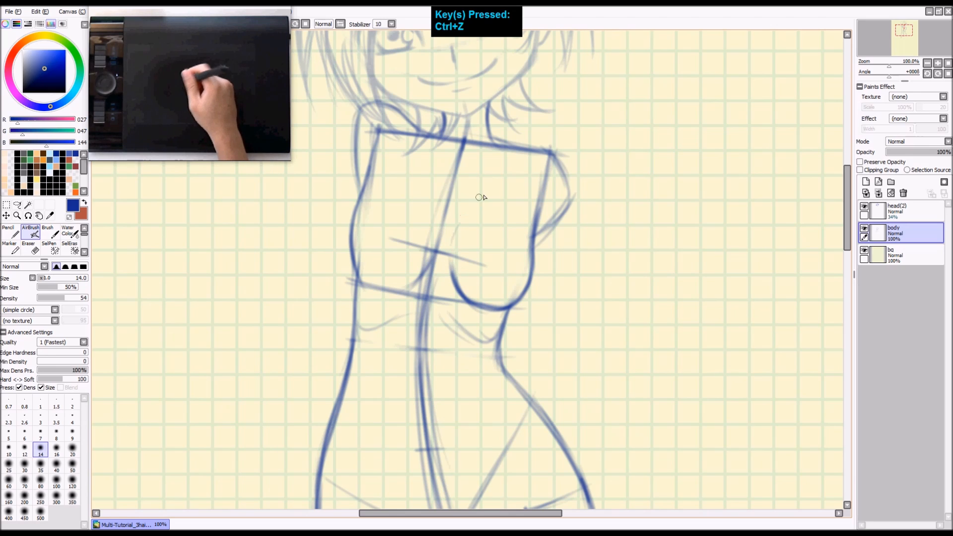
{"action": "left_click_drag", "start_coordinate": [454, 235], "coordinate": [516, 141]}
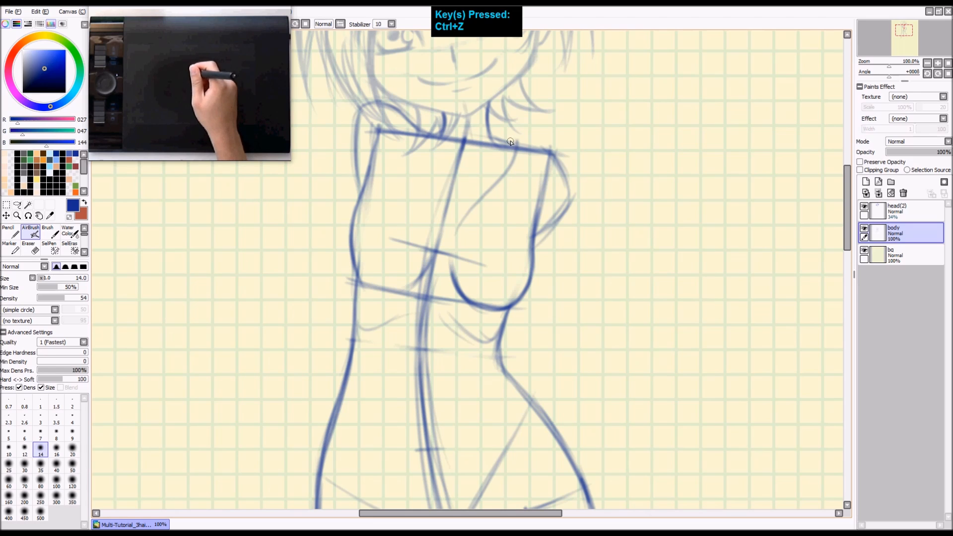
{"action": "key", "text": "ctrl+z"}
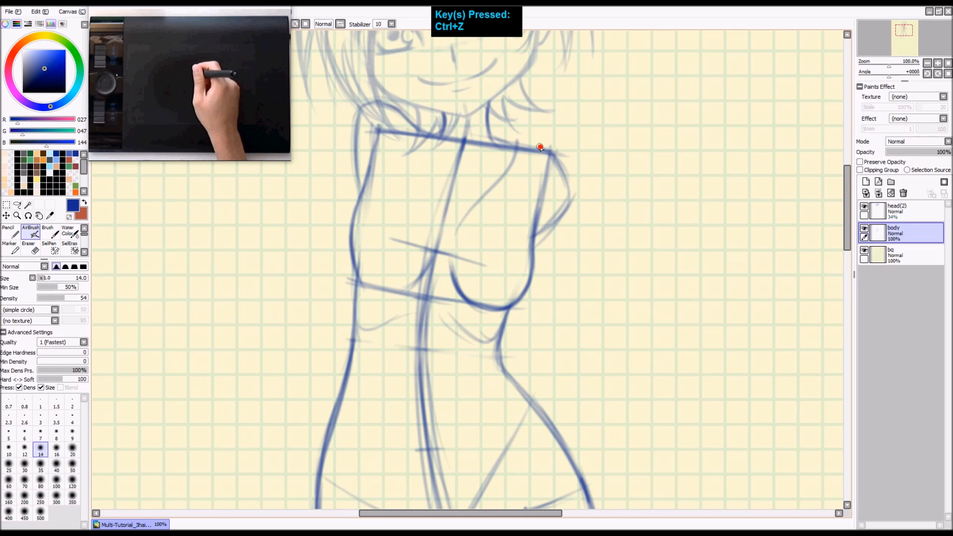
{"action": "mouse_move", "coordinate": [512, 159]}
{"action": "left_mouse_down"}
{"action": "mouse_move", "coordinate": [500, 124]}
{"action": "mouse_move", "coordinate": [442, 117]}
{"action": "left_mouse_up"}
{"action": "key", "text": "ctrl+z"}
{"action": "mouse_move", "coordinate": [514, 146]}
{"action": "left_mouse_down"}
{"action": "mouse_move", "coordinate": [465, 293]}
{"action": "mouse_move", "coordinate": [538, 145]}
{"action": "mouse_move", "coordinate": [528, 249]}
{"action": "left_mouse_up"}
{"action": "key", "text": "ctrl+z"}
{"action": "key", "text": "ctrl+z"}
{"action": "key", "text": "ctrl+z"}
{"action": "key", "text": "ctrl+z"}
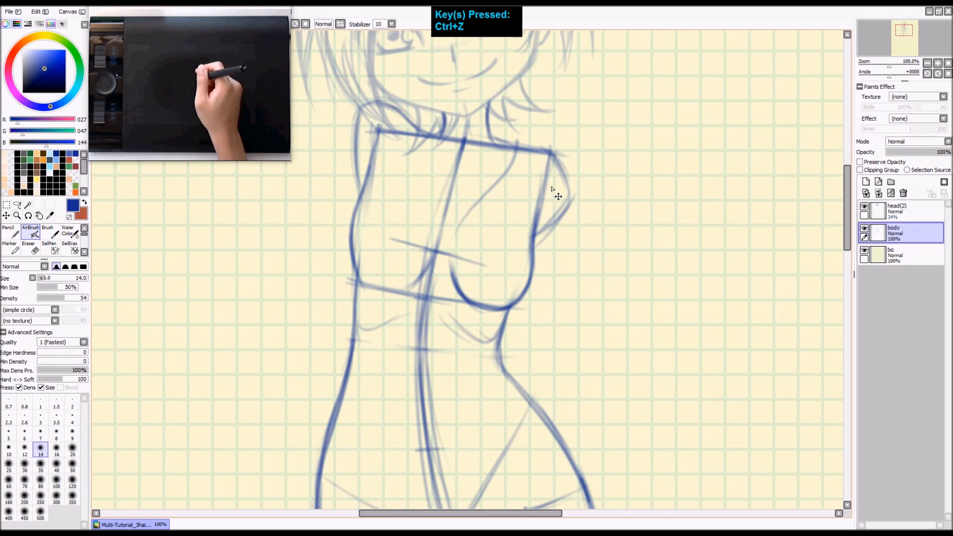
{"action": "left_click_drag", "start_coordinate": [435, 135], "coordinate": [432, 244]}
{"action": "key", "text": "ctrl+z"}
{"action": "left_click_drag", "start_coordinate": [399, 126], "coordinate": [364, 195]}
{"action": "key", "text": "ctrl+z"}
{"action": "key", "text": "ctrl+z"}
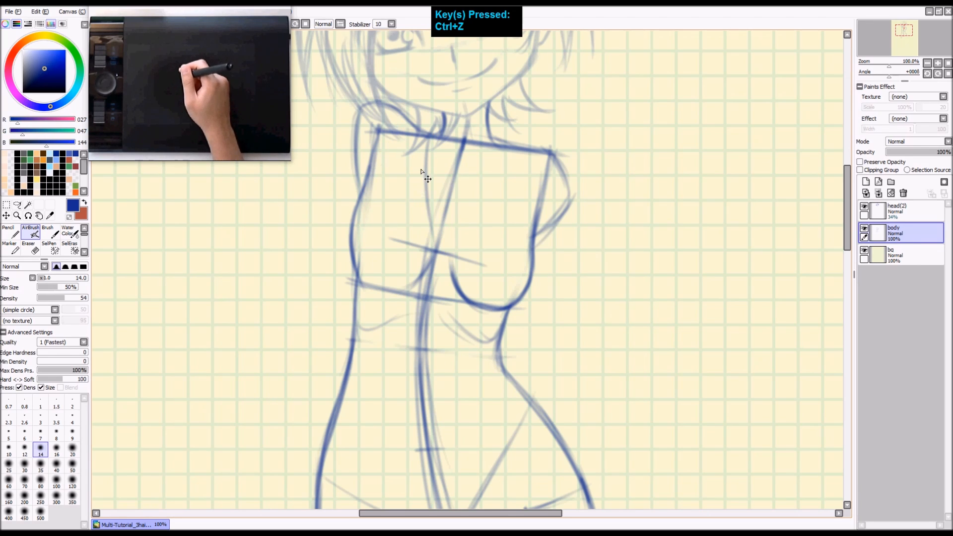
Darken the left side contour from below the chest into the waist with the AirBrush.
{"action": "key", "text": "a"}
{"action": "key", "text": "shift+z"}
{"action": "key", "text": "space"}
{"action": "left_click_drag", "start_coordinate": [478, 335], "coordinate": [500, 262]}
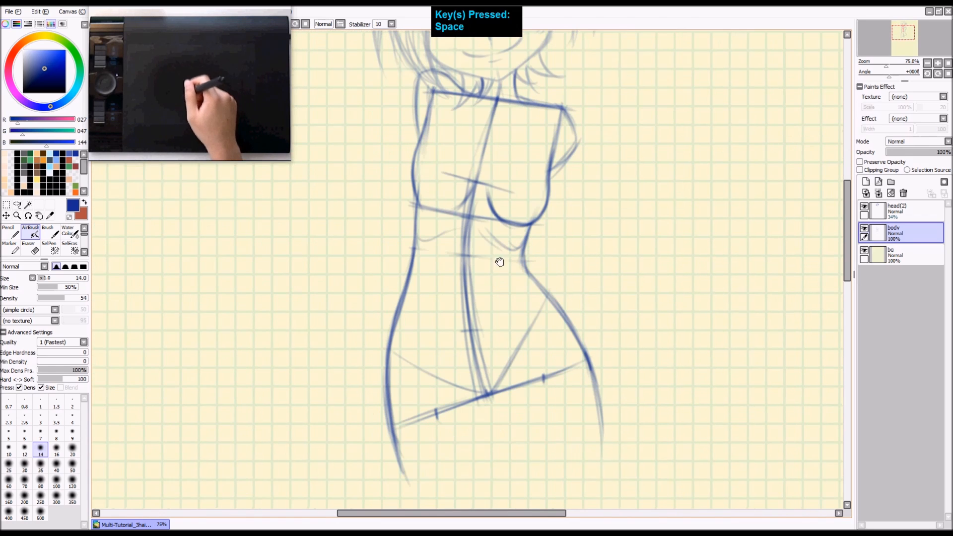
{"action": "key", "text": "e"}
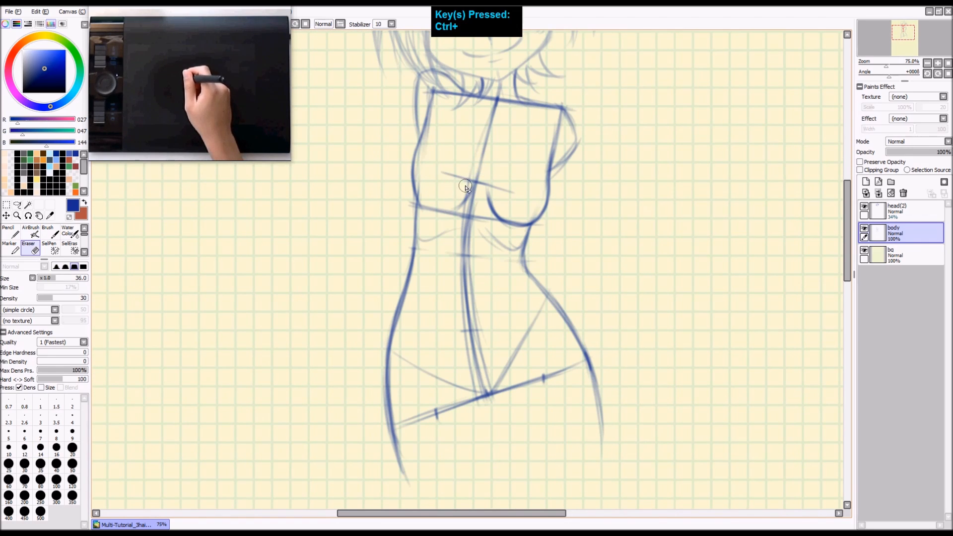
{"action": "key", "text": "a"}
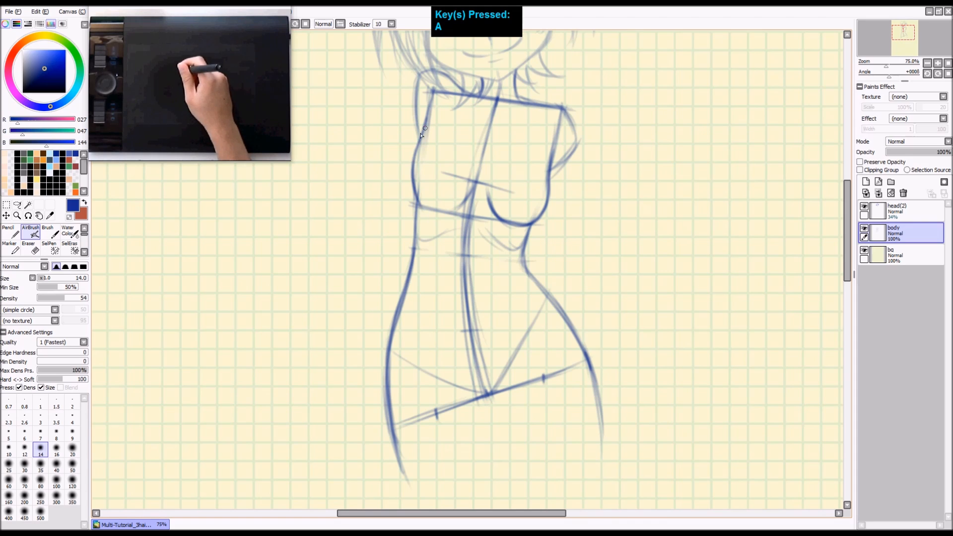
{"action": "left_click_drag", "start_coordinate": [415, 244], "coordinate": [409, 275]}
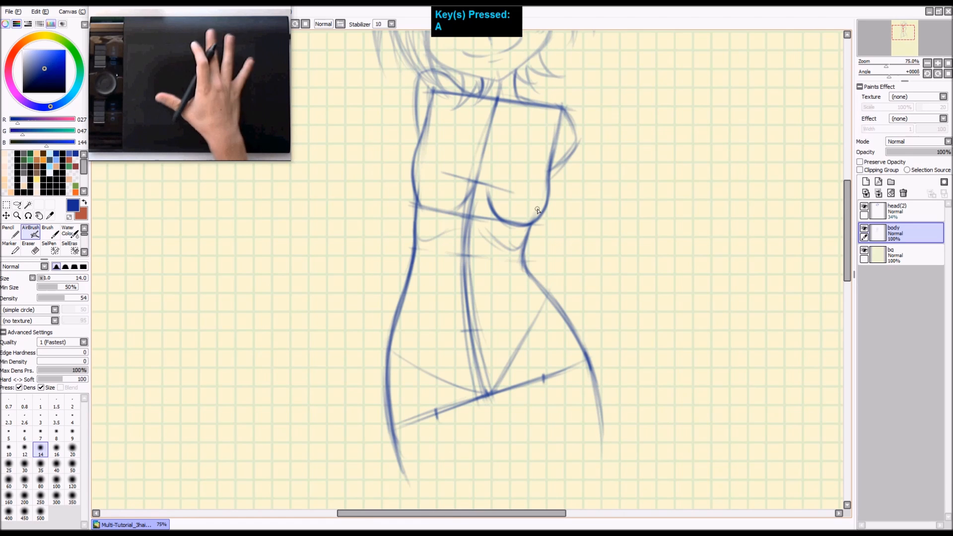
Lighten the torso box's bottom line beneath the left breast with the eraser.
{"action": "key", "text": "space"}
{"action": "left_click_drag", "start_coordinate": [546, 179], "coordinate": [521, 222]}
{"action": "key", "text": "ctrl+shift+z"}
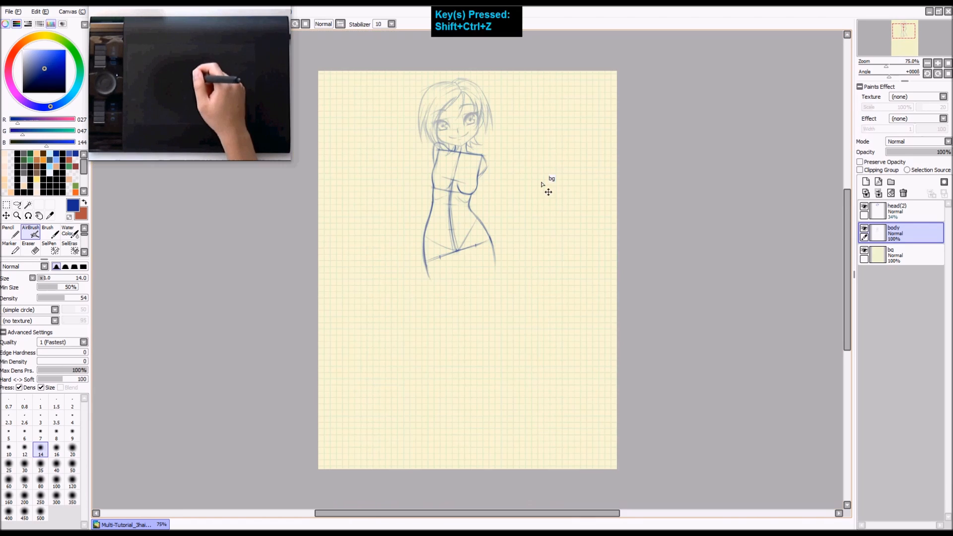
{"action": "key", "text": "z"}
{"action": "key", "text": "z"}
{"action": "key", "text": "z"}
{"action": "key", "text": "space"}
{"action": "mouse_move", "coordinate": [453, 192]}
{"action": "left_mouse_down"}
{"action": "mouse_move", "coordinate": [453, 206]}
{"action": "mouse_move", "coordinate": [439, 205]}
{"action": "mouse_move", "coordinate": [470, 208]}
{"action": "mouse_move", "coordinate": [449, 205]}
{"action": "left_mouse_up"}
{"action": "key", "text": "e"}
{"action": "key", "text": "a"}
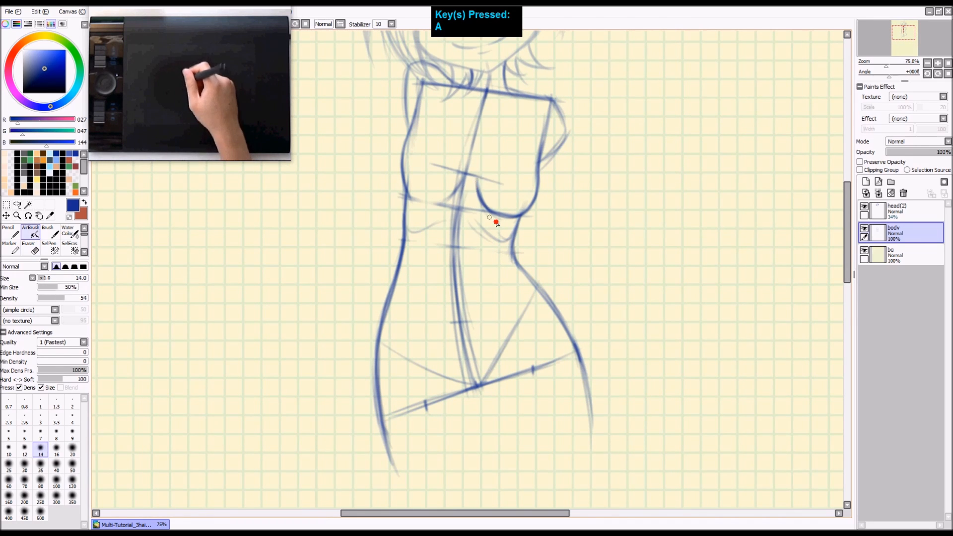
Rework the underside curve of the right breast and clean up its edge with the eraser.
{"action": "key", "text": "ctrl+z"}
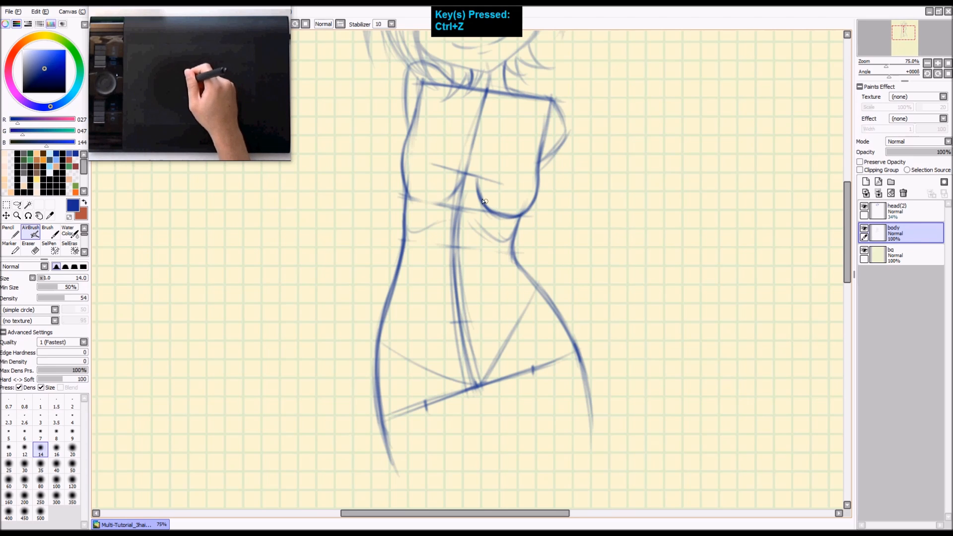
{"action": "key", "text": "ctrl+z"}
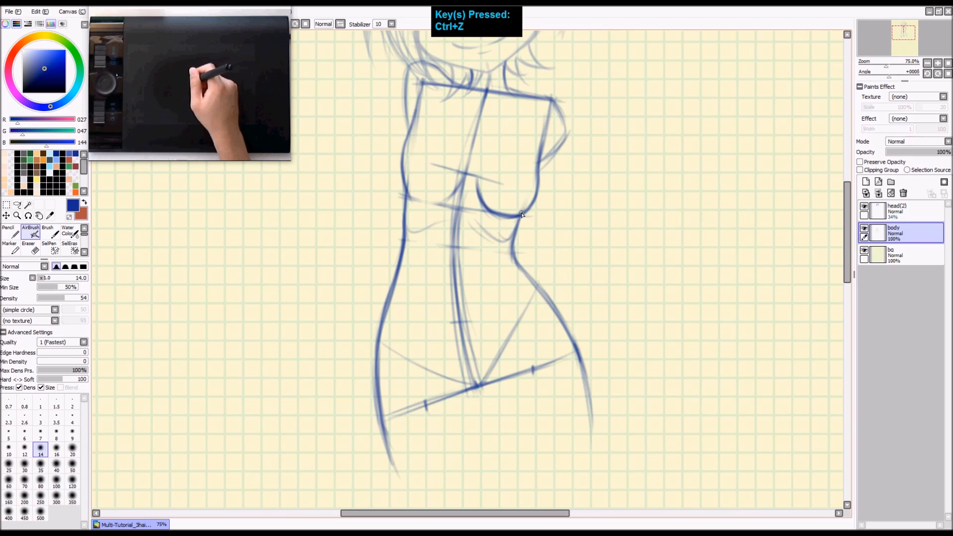
{"action": "key", "text": "ctrl+z"}
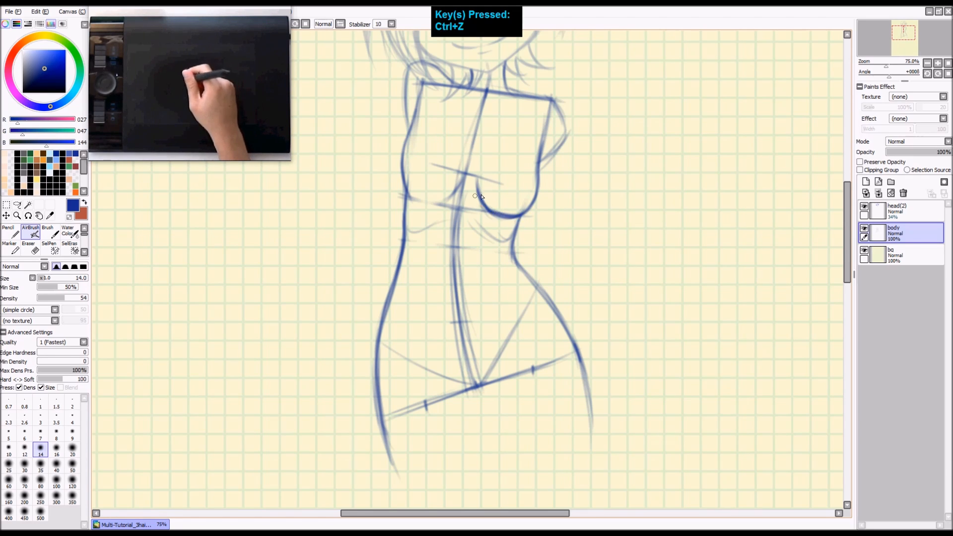
{"action": "key", "text": "e"}
{"action": "key", "text": "z"}
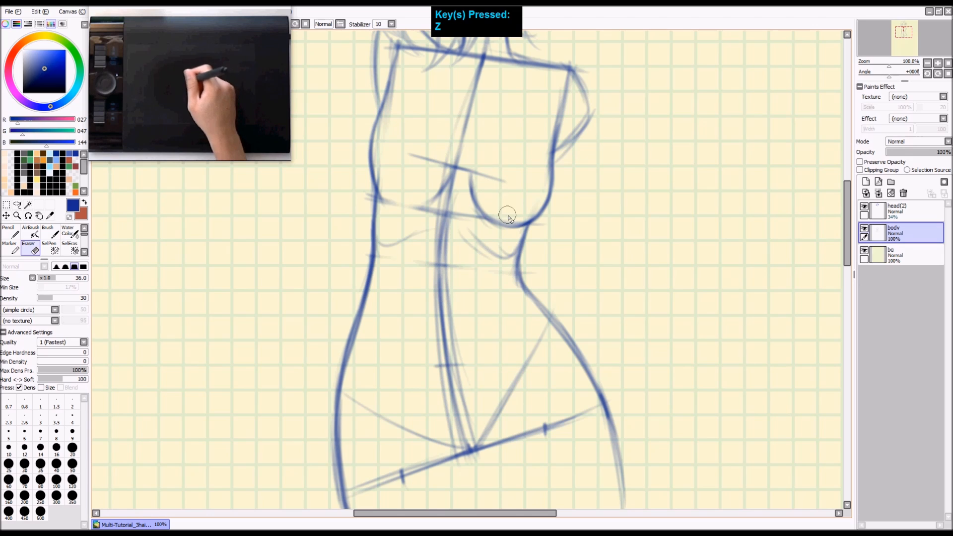
{"action": "key", "text": "a"}
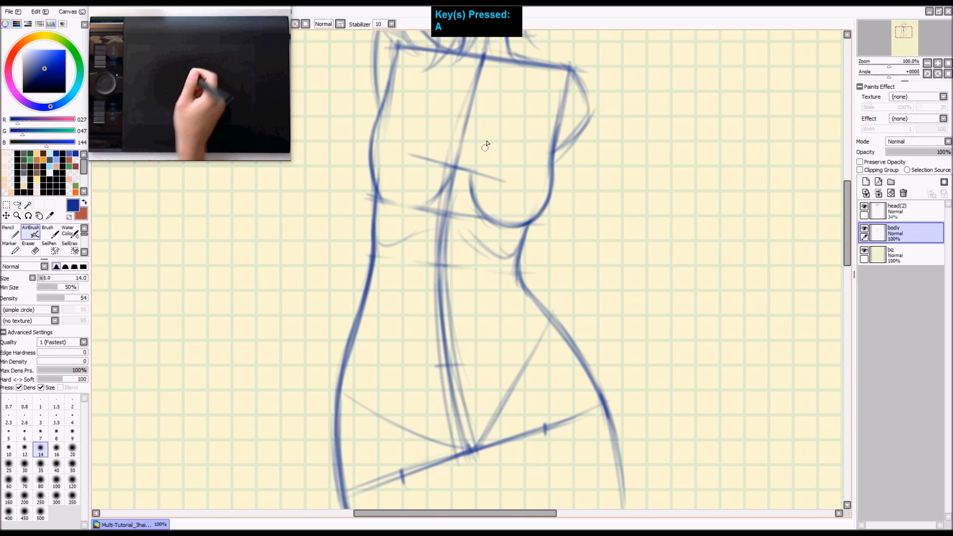
Select the head(2) layer and raise its opacity to 100%.
{"action": "key", "text": "ctrl+shift+z"}
{"action": "key", "text": "z"}
{"action": "key", "text": "z"}
{"action": "key", "text": "z"}
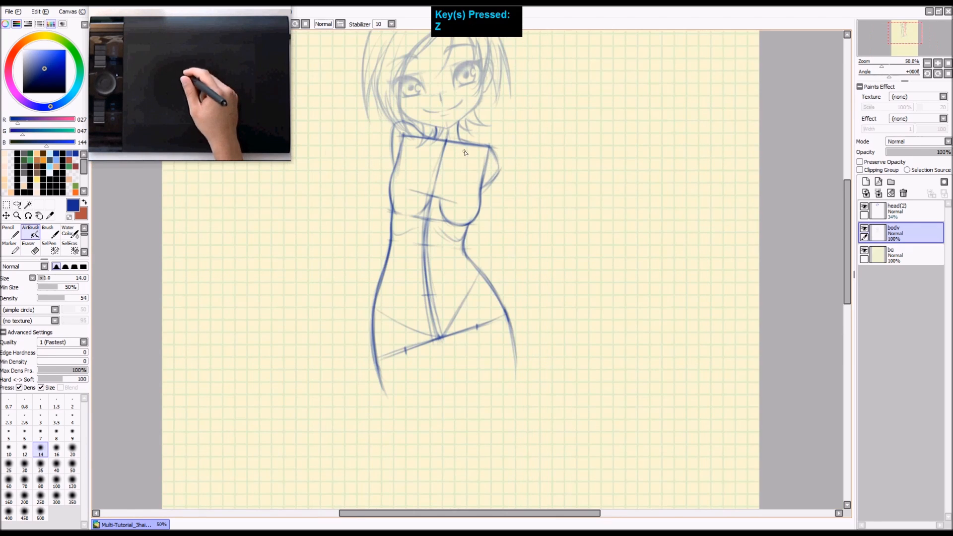
{"action": "key", "text": "space"}
{"action": "left_click_drag", "start_coordinate": [464, 195], "coordinate": [509, 221]}
{"action": "left_click", "coordinate": [908, 211]}
{"action": "key", "text": "e"}
{"action": "key", "text": "z"}
{"action": "key", "text": "space"}
{"action": "left_click_drag", "start_coordinate": [443, 143], "coordinate": [461, 223]}
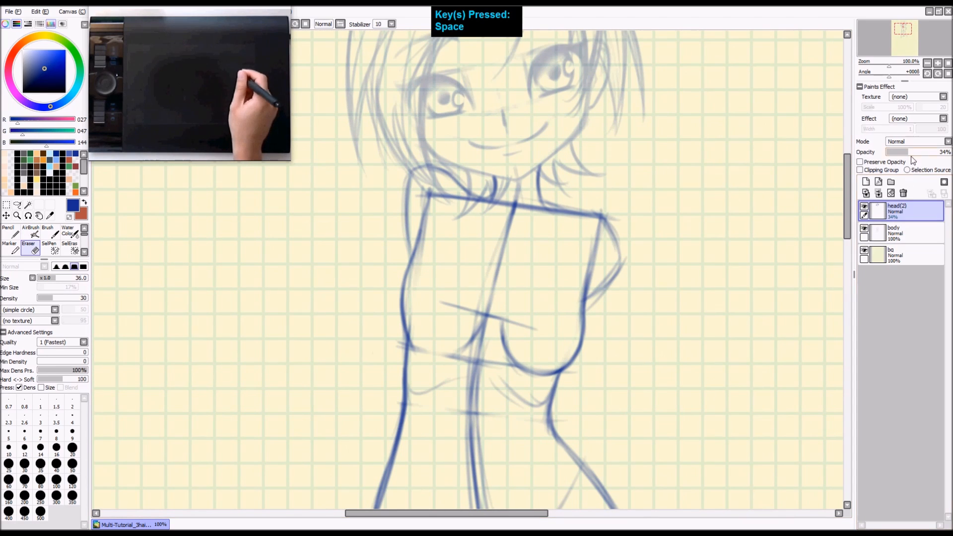
{"action": "left_click_drag", "start_coordinate": [910, 152], "coordinate": [950, 152]}
Erase the hair strand tip overlapping the torso's top line and tidy the chin on the head(2) layer.
{"action": "key", "text": "e"}
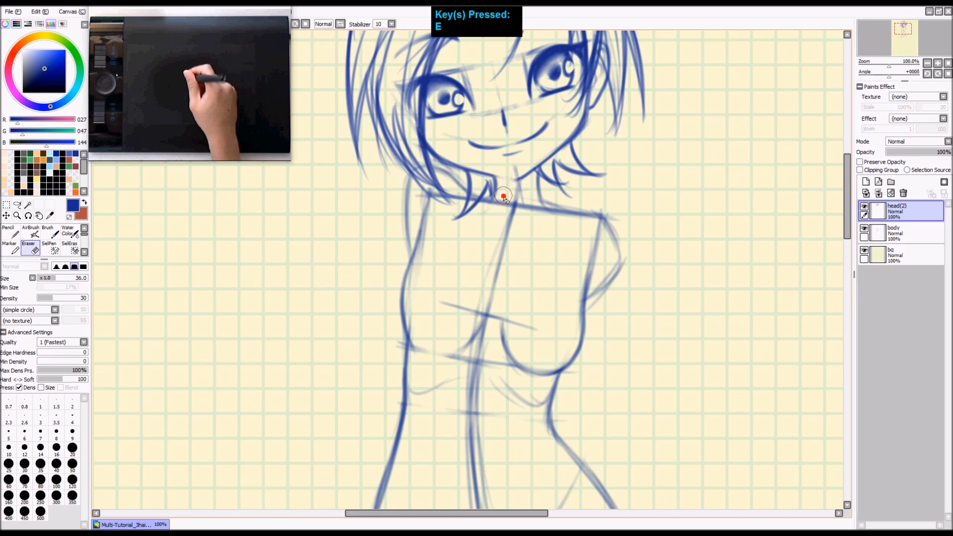
{"action": "key", "text": "ctrl+z"}
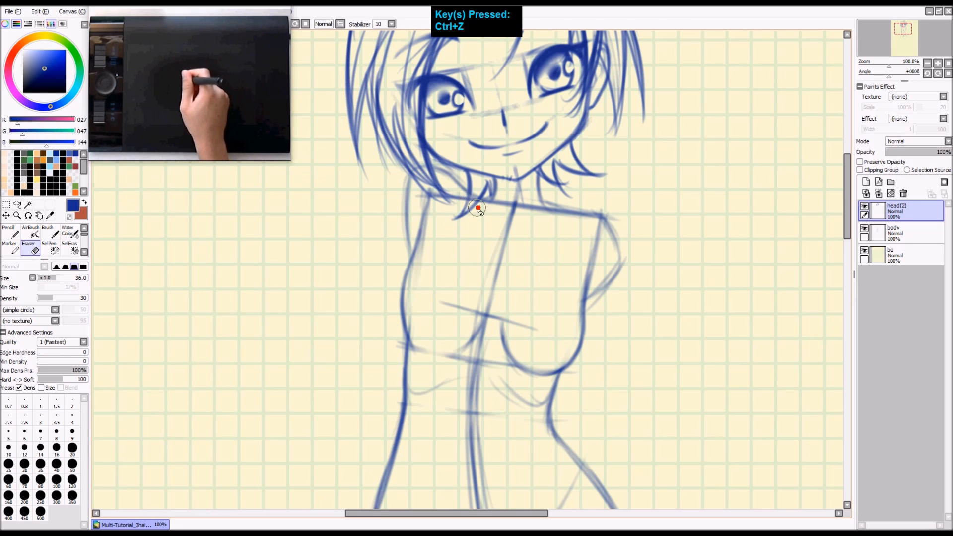
{"action": "mouse_move", "coordinate": [461, 198]}
{"action": "left_mouse_down"}
{"action": "mouse_move", "coordinate": [476, 209]}
{"action": "mouse_move", "coordinate": [444, 224]}
{"action": "mouse_move", "coordinate": [492, 217]}
{"action": "mouse_move", "coordinate": [475, 216]}
{"action": "left_mouse_up"}
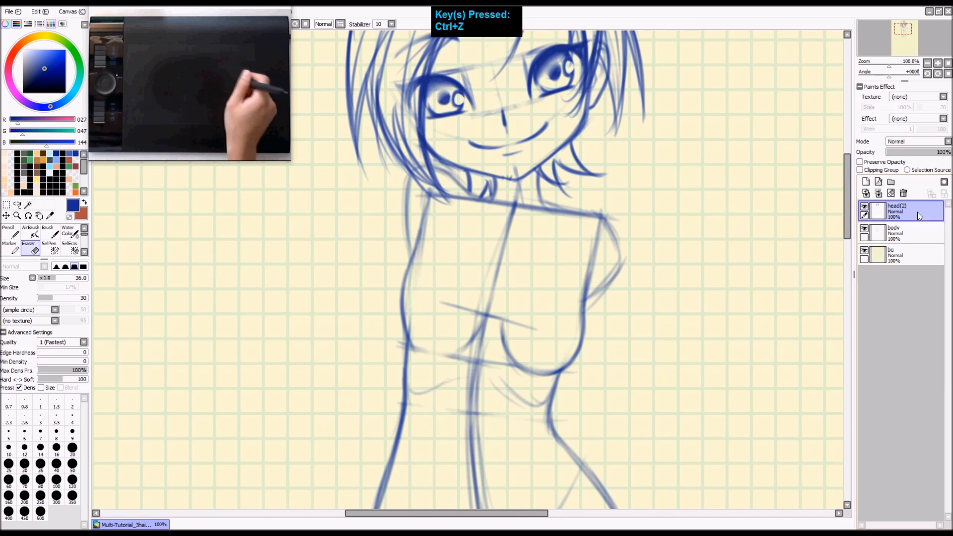
{"action": "left_click_drag", "start_coordinate": [522, 163], "coordinate": [515, 175]}
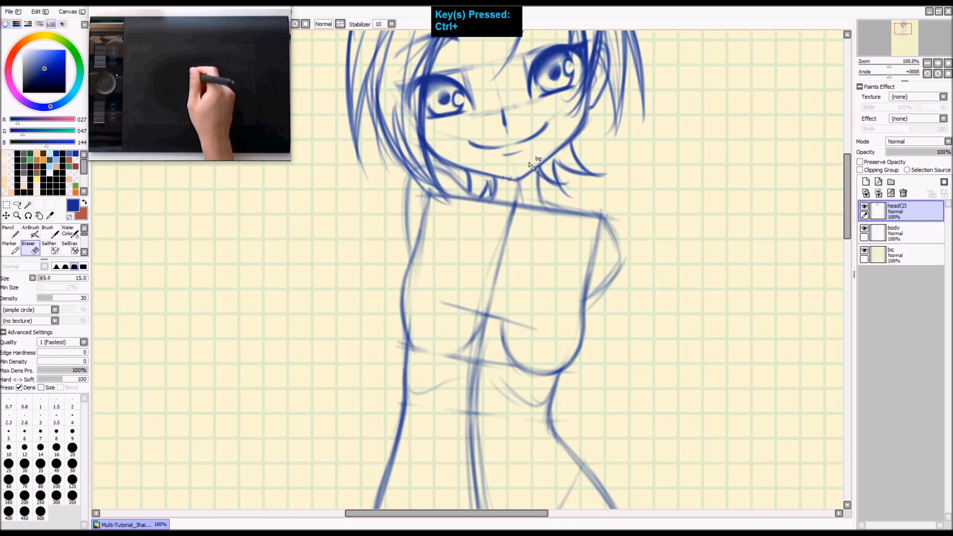
{"action": "key", "text": "ctrl+shift+z"}
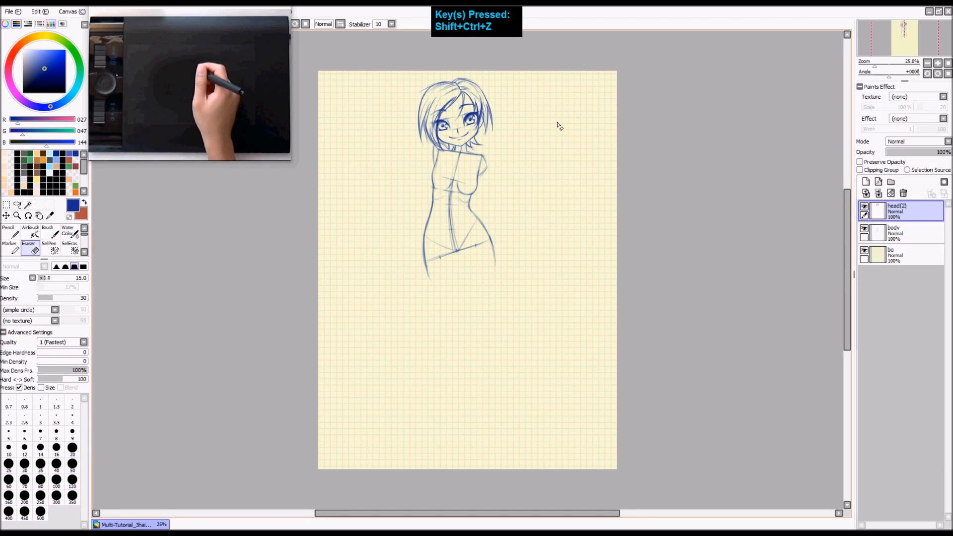
On the body layer, lighten the torso's centre line between the waist and the crotch with the eraser.
{"action": "left_click", "coordinate": [879, 238]}
{"action": "key", "text": "a"}
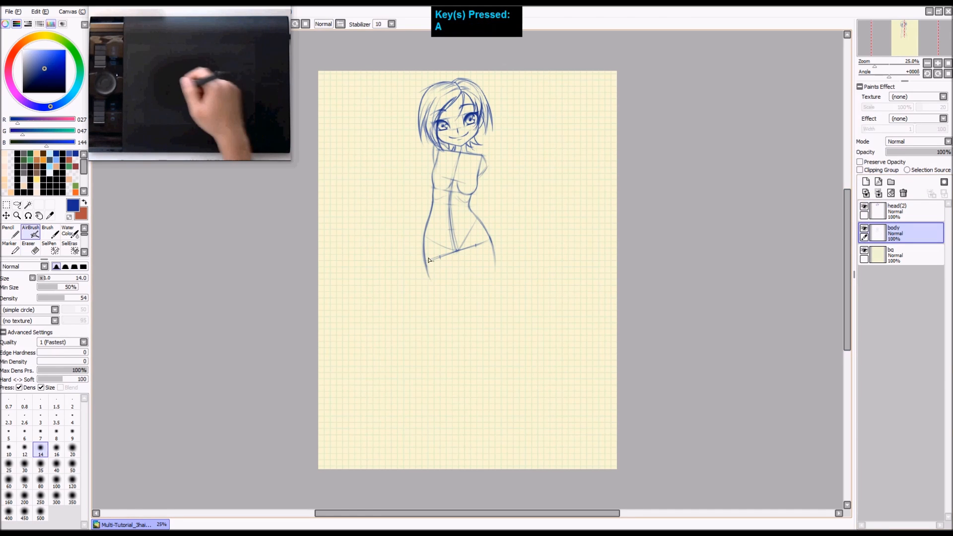
{"action": "key", "text": "z"}
{"action": "left_click", "coordinate": [464, 250]}
{"action": "key", "text": "space"}
{"action": "left_click_drag", "start_coordinate": [480, 210], "coordinate": [495, 284]}
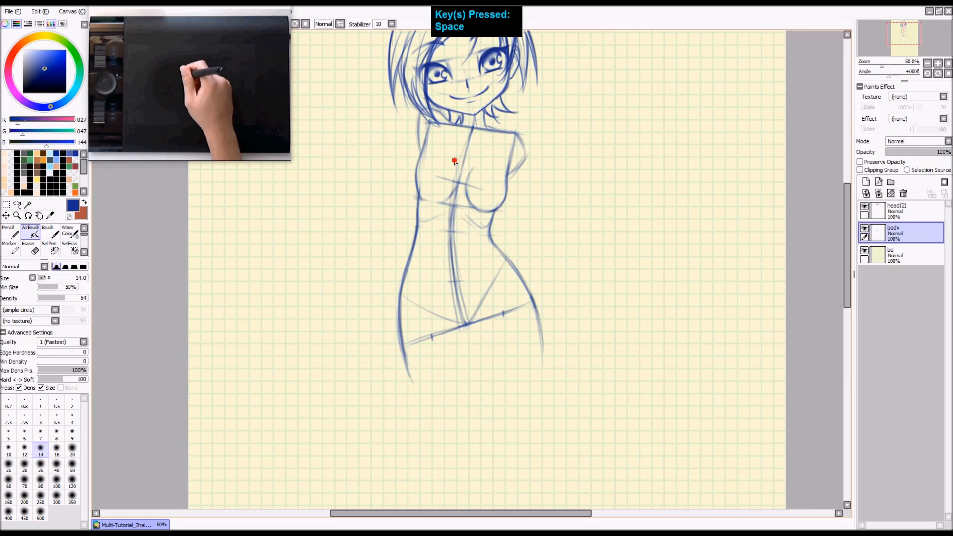
{"action": "key", "text": "ctrl+z"}
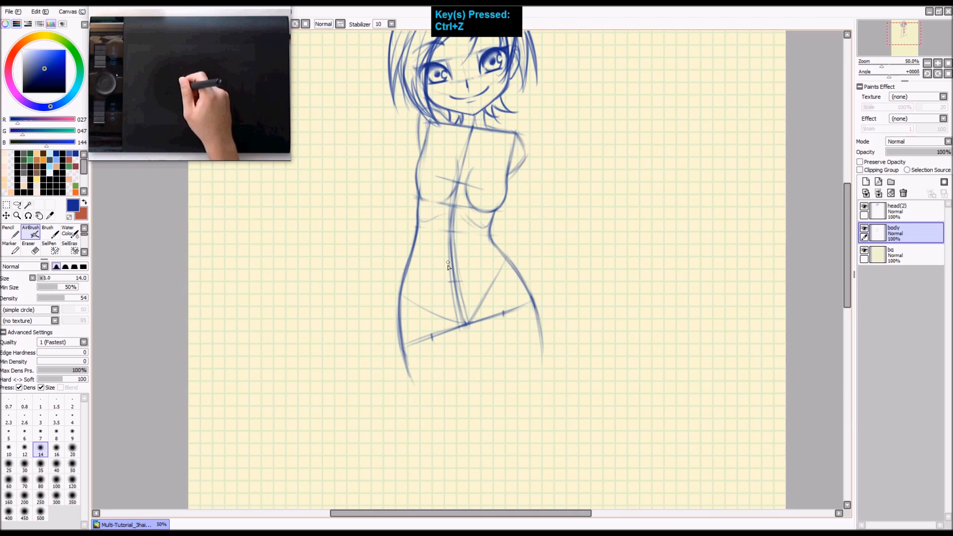
{"action": "key", "text": "e"}
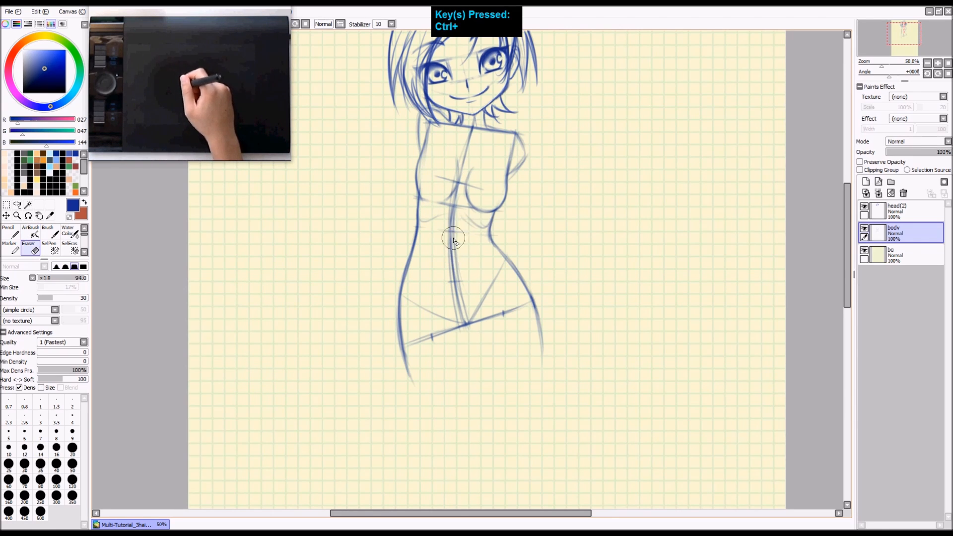
{"action": "key", "text": "a"}
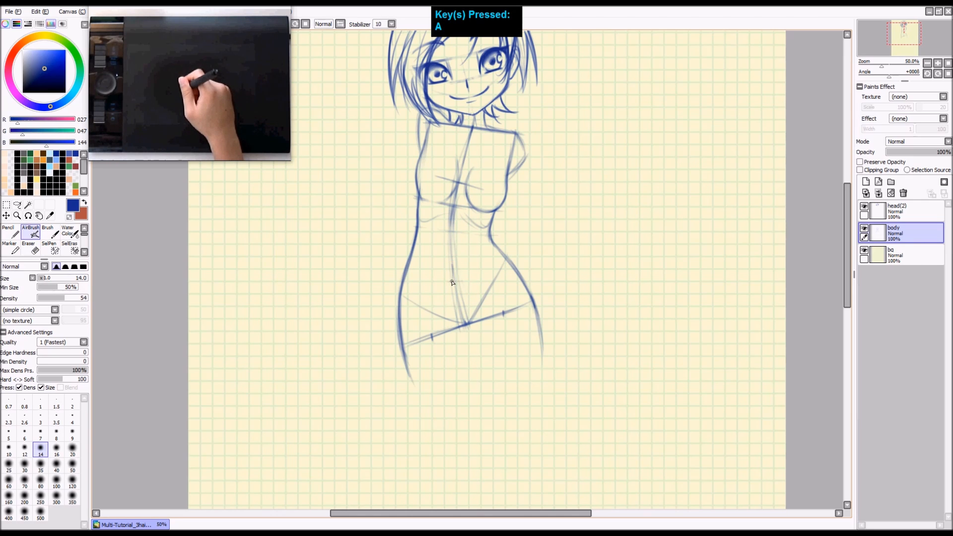
Mark the navel on the centre line and reinforce the crotch point and hip line with the airbrush, cleaning up just below.
{"action": "key", "text": "ctrl+z"}
{"action": "key", "text": "space"}
{"action": "left_click_drag", "start_coordinate": [468, 351], "coordinate": [489, 280]}
{"action": "key", "text": "2"}
{"action": "key", "text": "e"}
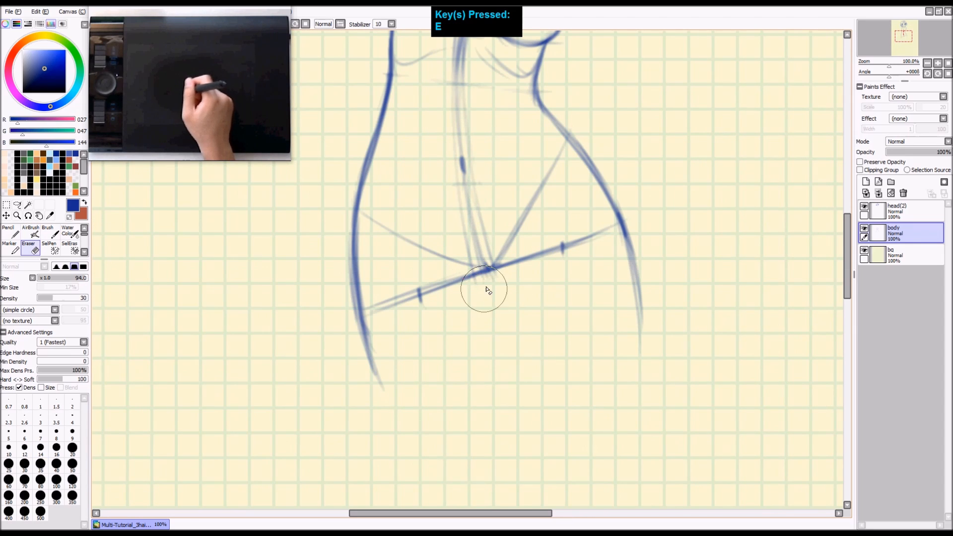
{"action": "key", "text": "a"}
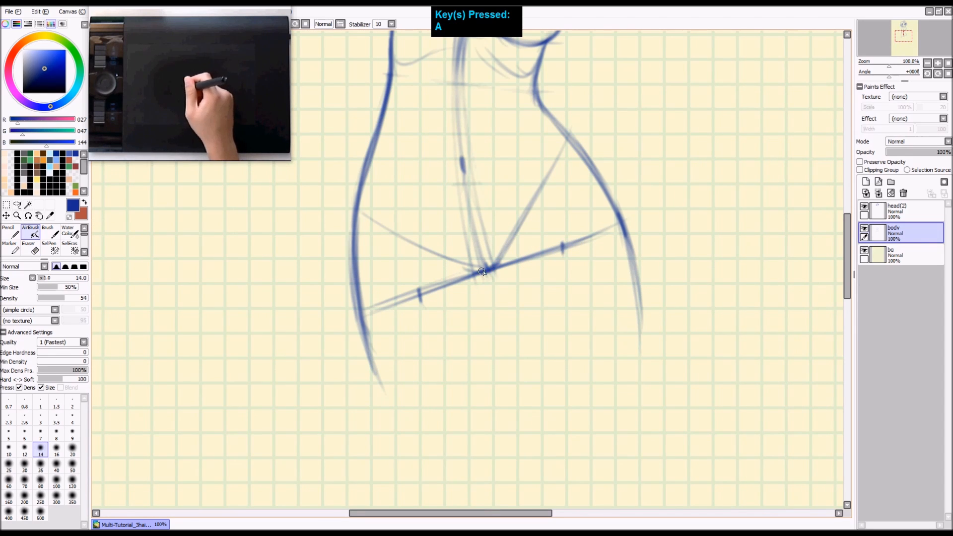
Try sketching inner thigh lines running down from the crotch, and undo them.
{"action": "mouse_move", "coordinate": [482, 276]}
{"action": "left_mouse_down"}
{"action": "mouse_move", "coordinate": [500, 328]}
{"action": "mouse_move", "coordinate": [498, 266]}
{"action": "mouse_move", "coordinate": [527, 326]}
{"action": "left_mouse_up"}
{"action": "left_click_drag", "start_coordinate": [620, 230], "coordinate": [636, 298]}
{"action": "left_click_drag", "start_coordinate": [480, 269], "coordinate": [498, 340]}
{"action": "key", "text": "ctrl+z"}
{"action": "key", "text": "ctrl+z"}
{"action": "left_click_drag", "start_coordinate": [482, 274], "coordinate": [500, 355]}
{"action": "key", "text": "ctrl+shift+z"}
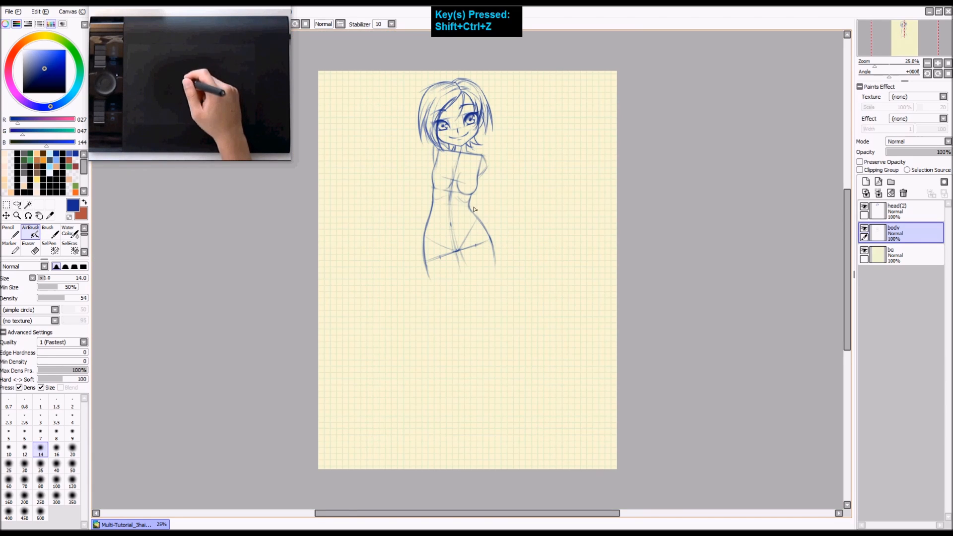
{"action": "key", "text": "z"}
{"action": "key", "text": "z"}
{"action": "key", "text": "space"}
{"action": "left_click_drag", "start_coordinate": [484, 231], "coordinate": [504, 249]}
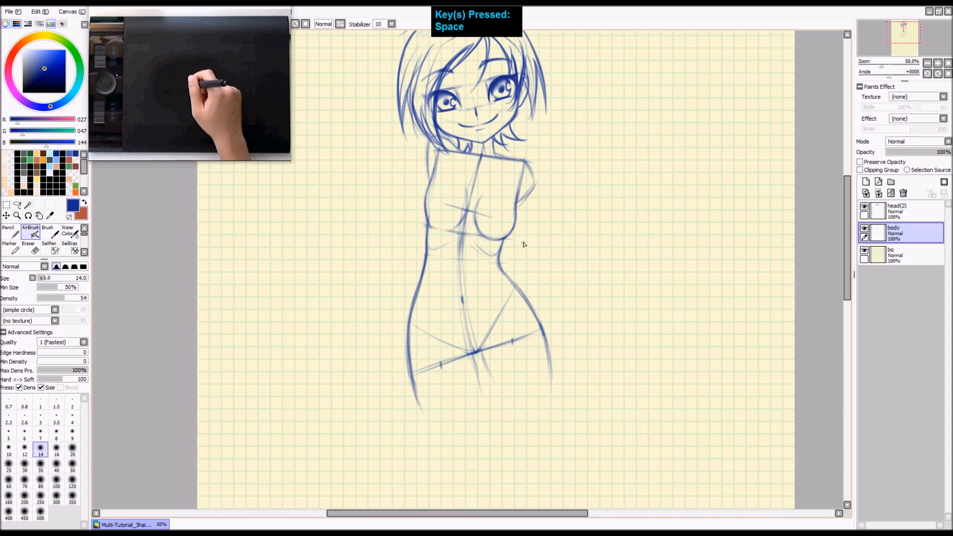
{"action": "key", "text": "ctrl+z"}
{"action": "key", "text": "ctrl+z"}
{"action": "key", "text": "ctrl+z"}
{"action": "key", "text": "ctrl+z"}
{"action": "key", "text": "ctrl+z"}
Draw a red-brown pencil guide across the head's width at eye level, and undo it.
{"action": "key", "text": "space"}
{"action": "left_click_drag", "start_coordinate": [514, 236], "coordinate": [546, 256]}
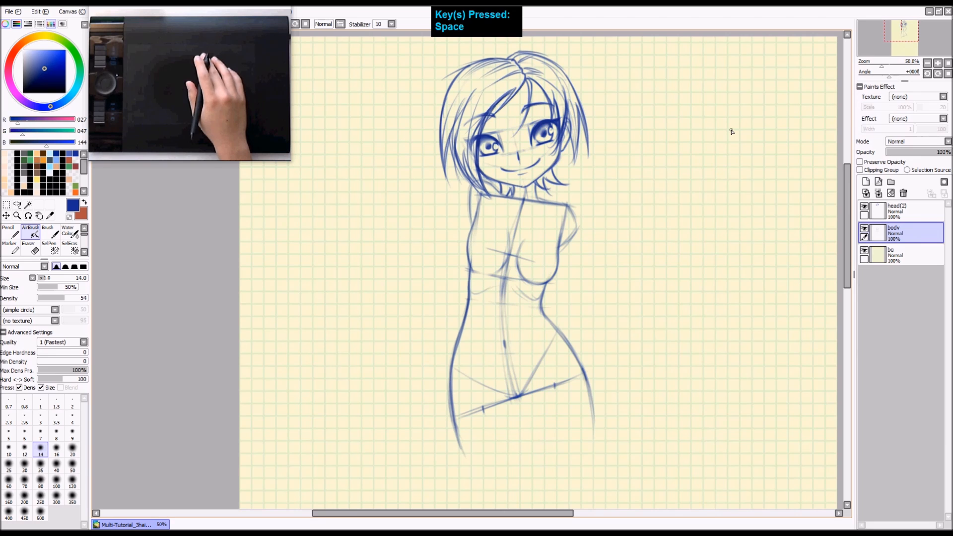
{"action": "left_click_drag", "start_coordinate": [601, 244], "coordinate": [490, 148]}
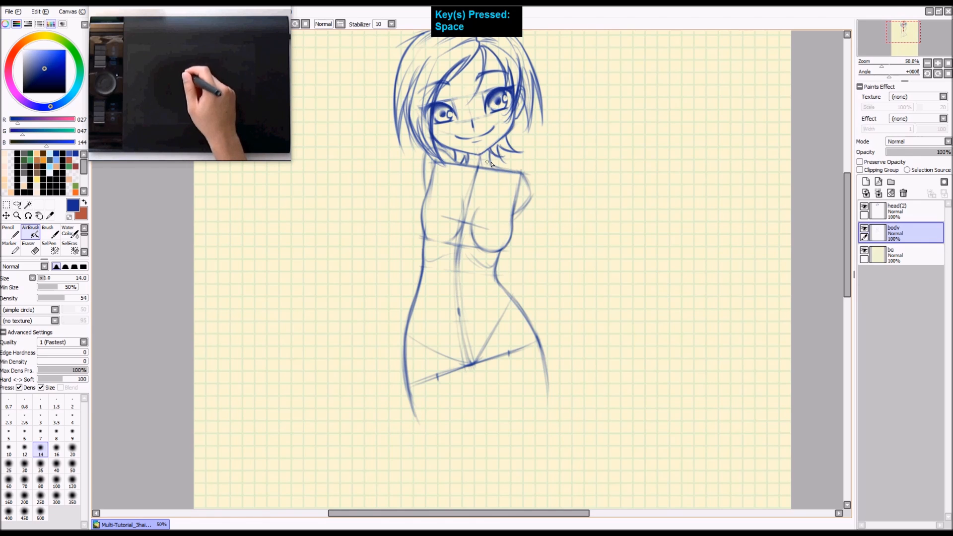
{"action": "left_click_drag", "start_coordinate": [527, 167], "coordinate": [532, 206]}
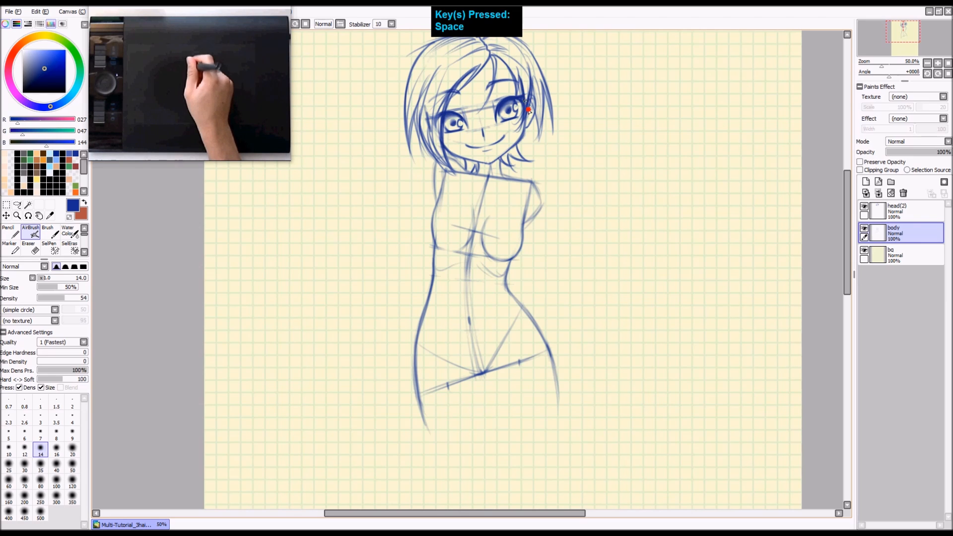
{"action": "key", "text": "ctrl+z"}
{"action": "key", "text": "x"}
{"action": "key", "text": "b"}
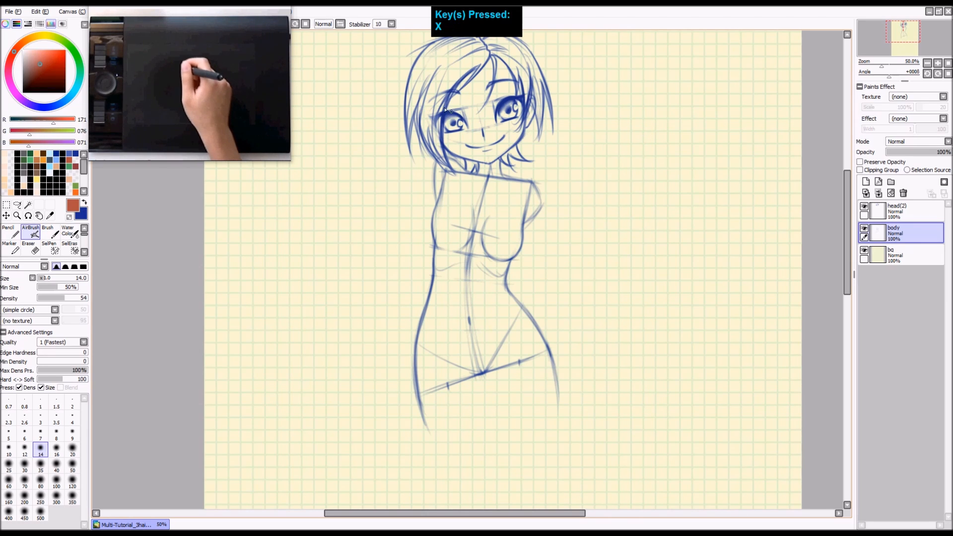
{"action": "left_click_drag", "start_coordinate": [435, 123], "coordinate": [532, 94]}
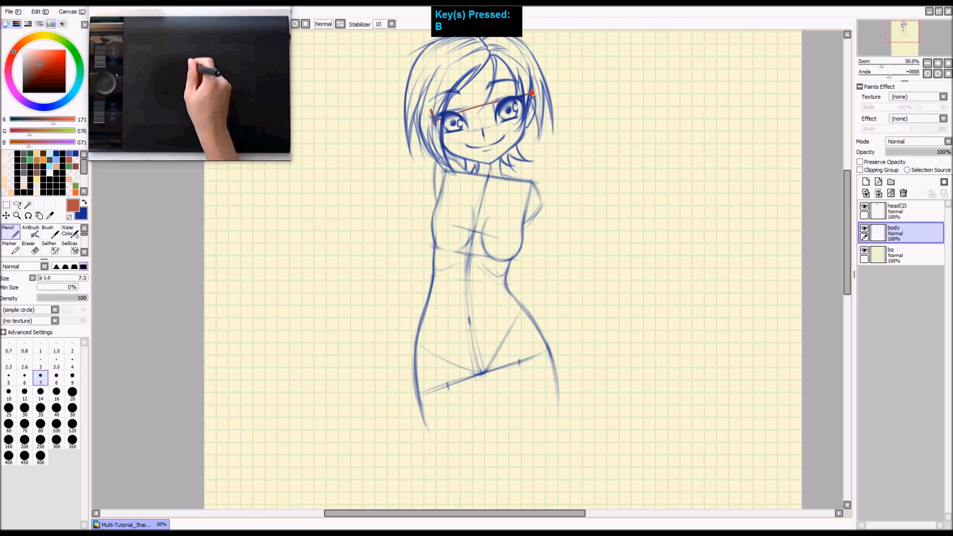
{"action": "key", "text": "ctrl+z"}
Draw a red-brown pencil guide down the chest from the neck to the torso box's bottom line, and undo it.
{"action": "key", "text": "space"}
{"action": "left_click_drag", "start_coordinate": [576, 231], "coordinate": [578, 220]}
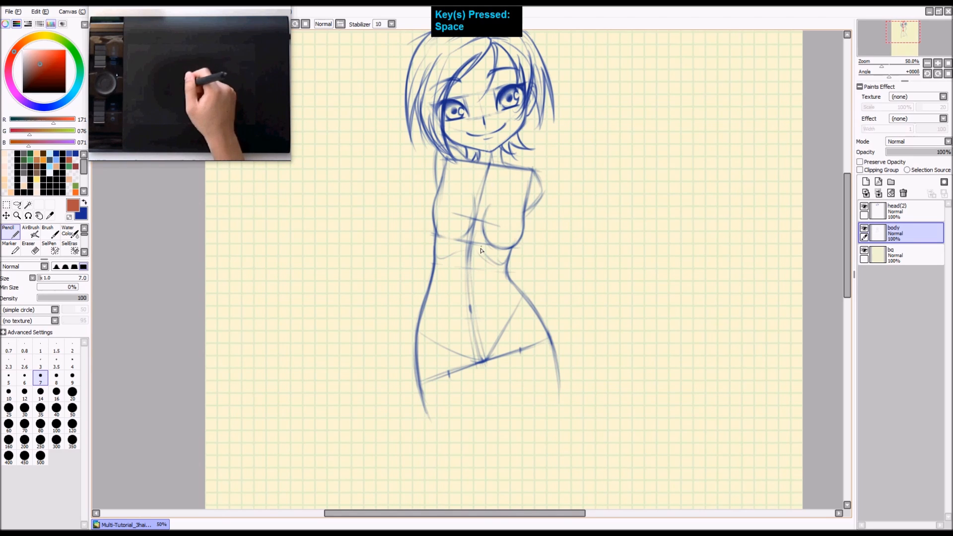
{"action": "left_click_drag", "start_coordinate": [493, 165], "coordinate": [488, 247]}
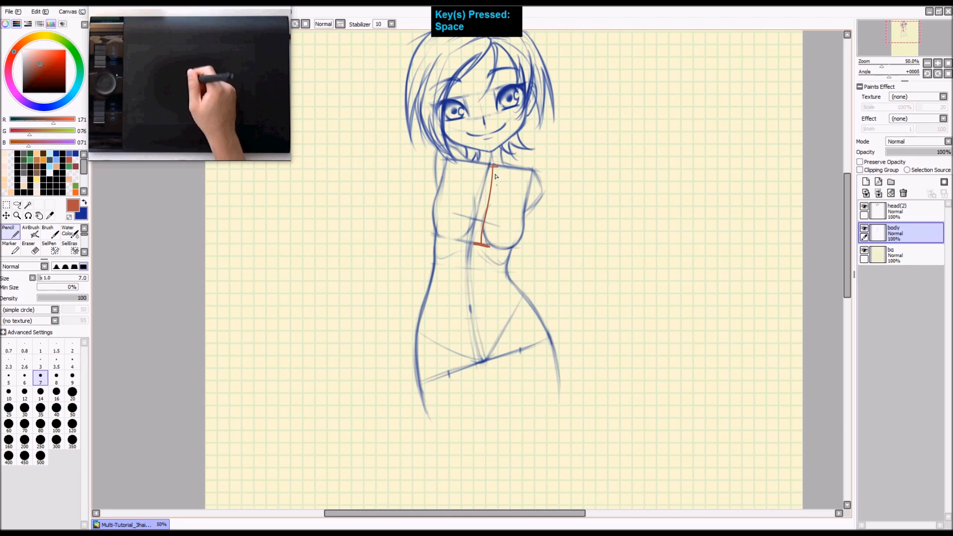
{"action": "key", "text": "ctrl+z"}
{"action": "left_click_drag", "start_coordinate": [491, 221], "coordinate": [483, 216]}
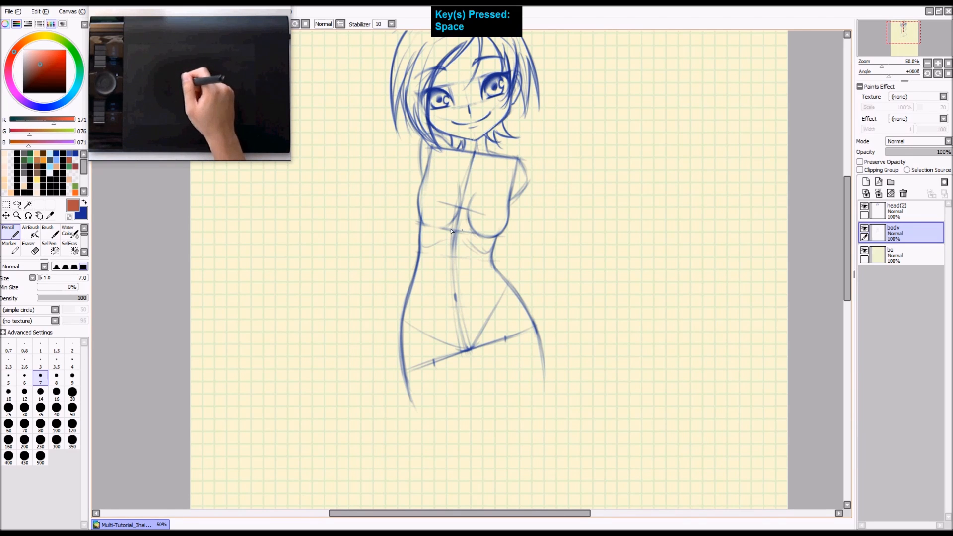
{"action": "mouse_move", "coordinate": [482, 235]}
{"action": "left_mouse_down"}
{"action": "mouse_move", "coordinate": [474, 209]}
{"action": "mouse_move", "coordinate": [451, 194]}
{"action": "left_mouse_up"}
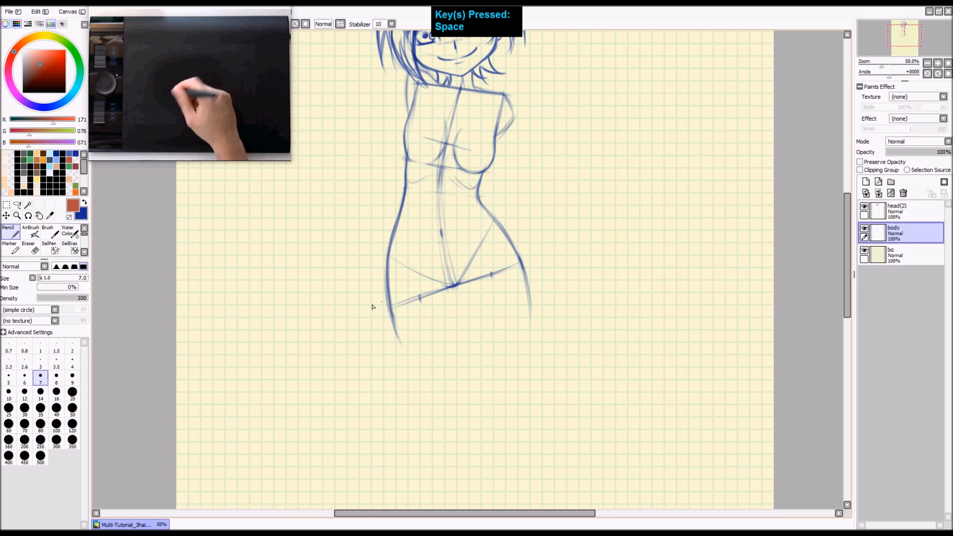
{"action": "left_click_drag", "start_coordinate": [493, 274], "coordinate": [479, 278]}
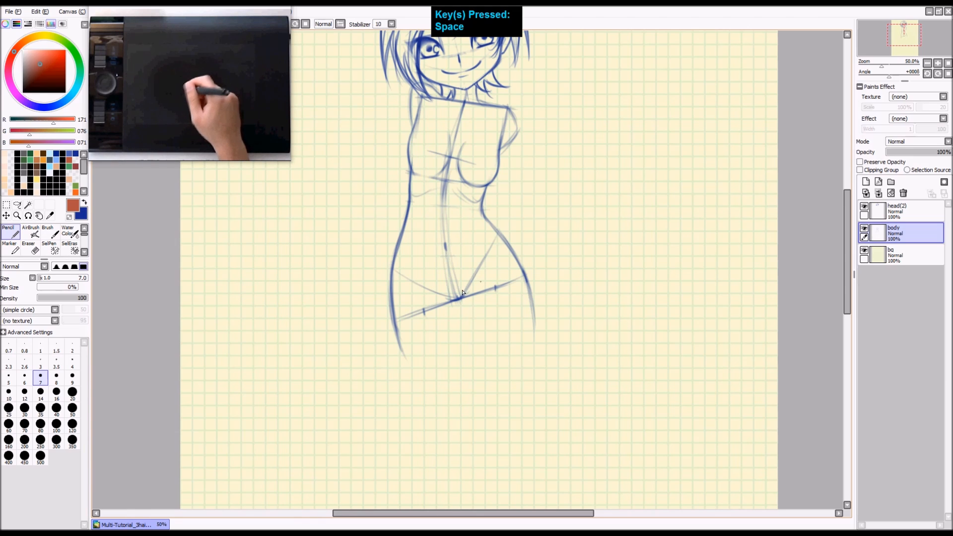
{"action": "left_click_drag", "start_coordinate": [422, 311], "coordinate": [426, 344]}
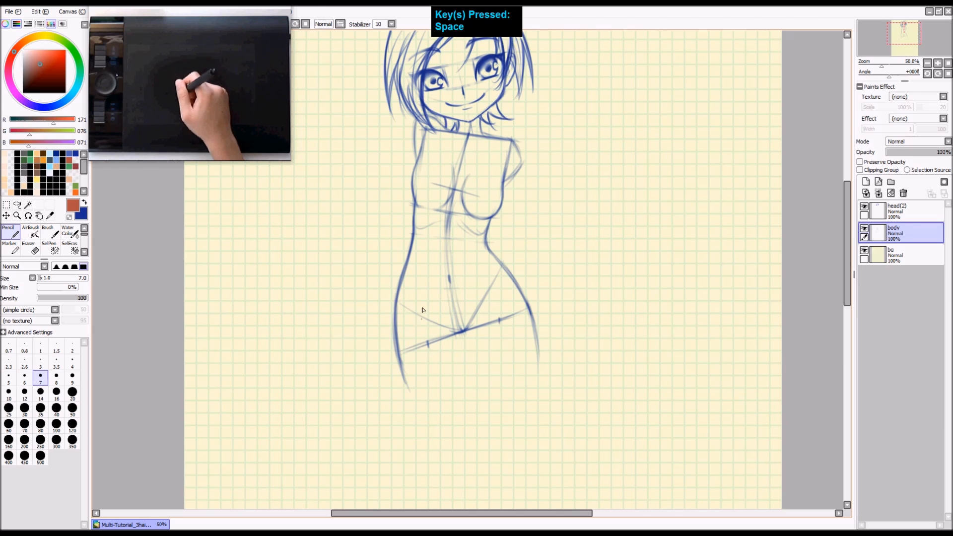
{"action": "left_click_drag", "start_coordinate": [419, 286], "coordinate": [412, 303]}
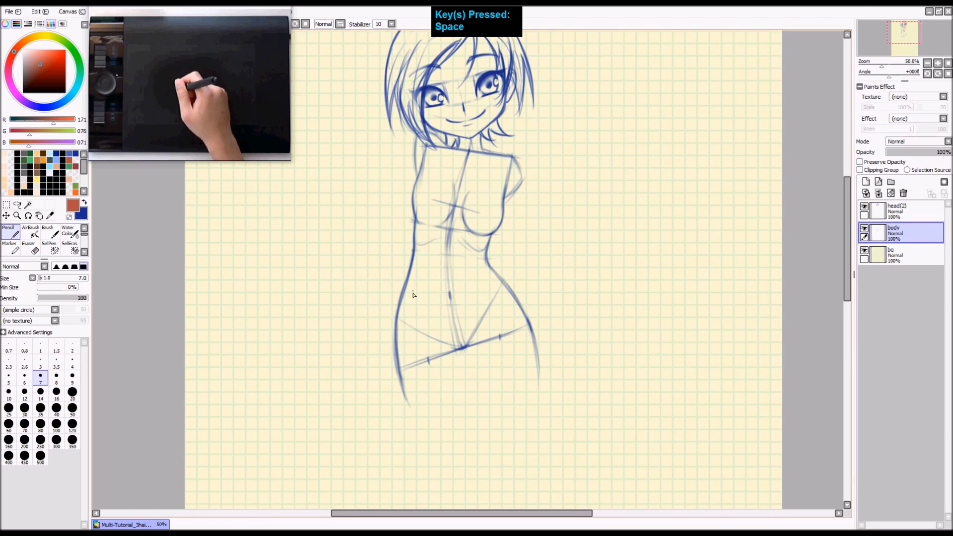
Sketch the two collarbones at the base of the neck with the blue airbrush, redoing the left one.
{"action": "key", "text": "a"}
{"action": "key", "text": "x"}
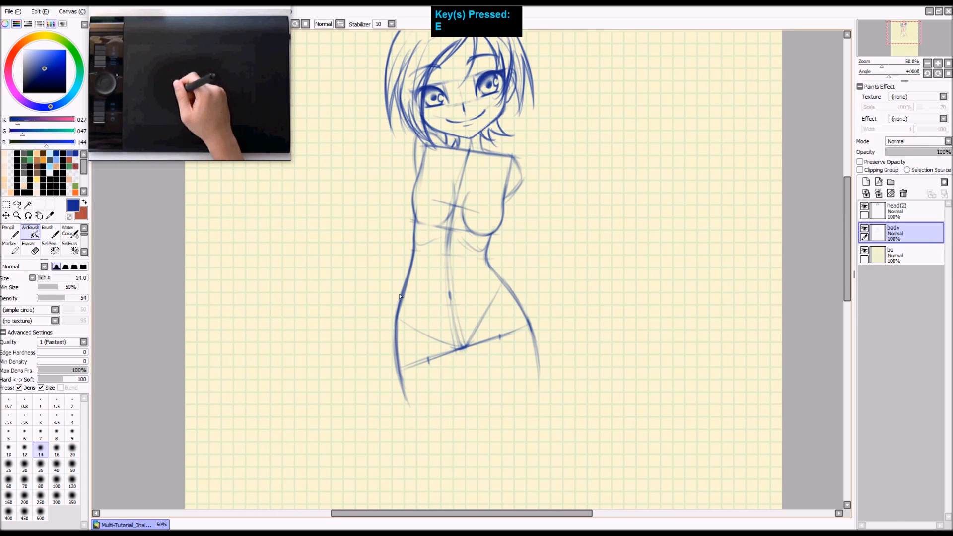
{"action": "key", "text": "e"}
{"action": "key", "text": "a"}
{"action": "mouse_move", "coordinate": [451, 216]}
{"action": "left_mouse_down"}
{"action": "mouse_move", "coordinate": [436, 268]}
{"action": "mouse_move", "coordinate": [448, 271]}
{"action": "left_mouse_up"}
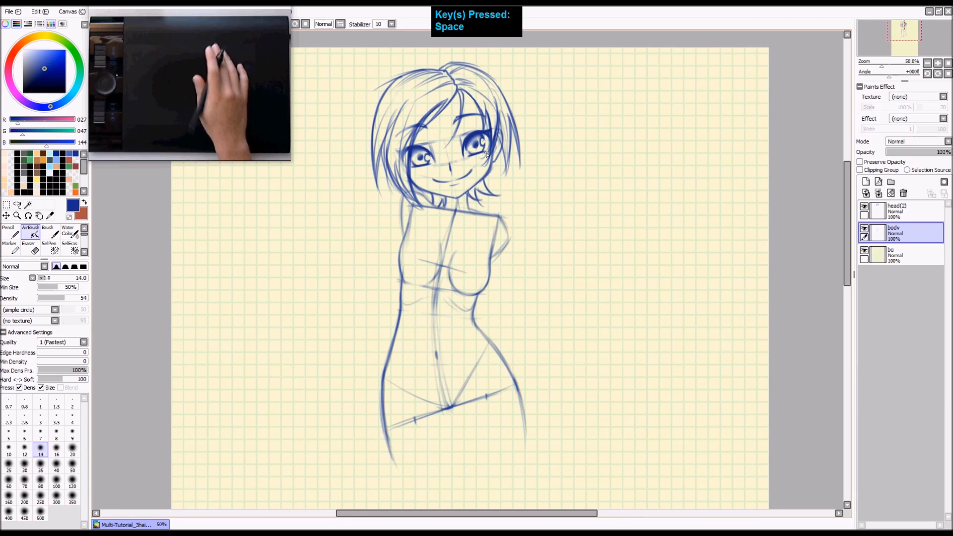
{"action": "key", "text": "z"}
{"action": "key", "text": "z"}
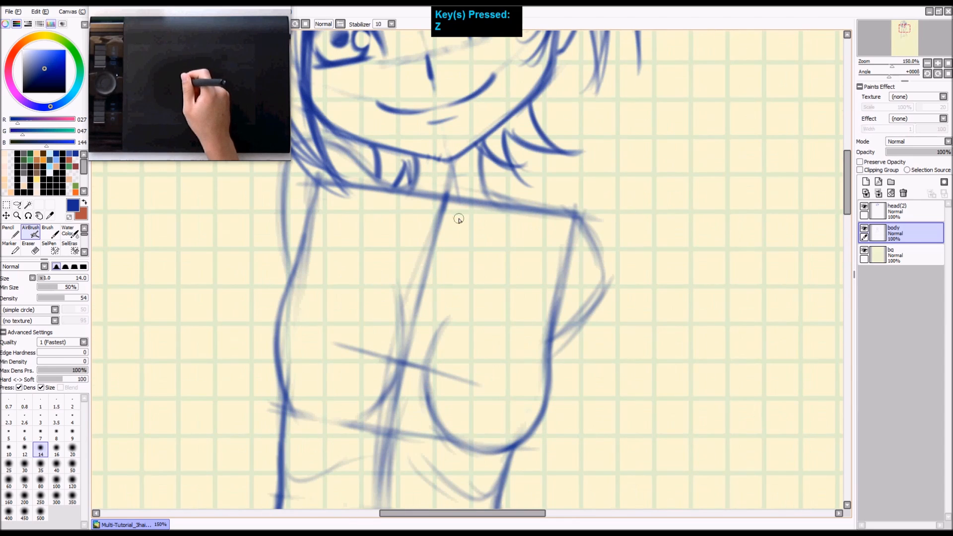
{"action": "left_click_drag", "start_coordinate": [425, 217], "coordinate": [378, 190]}
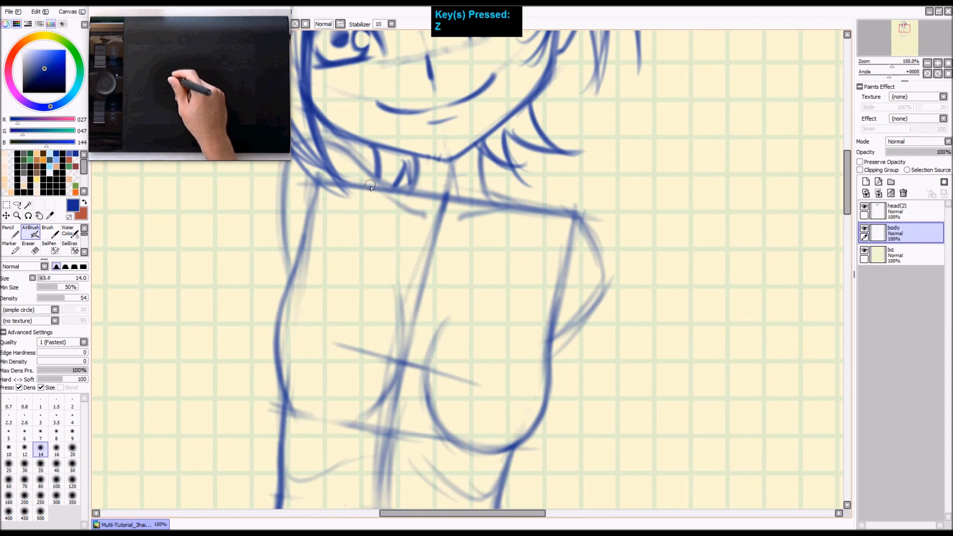
{"action": "key", "text": "ctrl+z"}
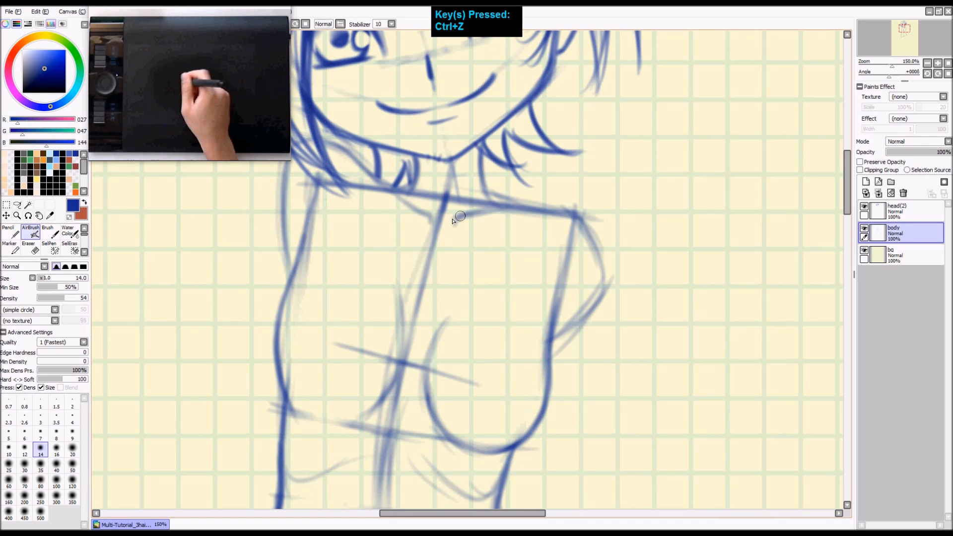
Erase the torso's top line between the collarbones and fade the upper part of the chest's centre line.
{"action": "key", "text": "e"}
{"action": "mouse_move", "coordinate": [461, 197]}
{"action": "left_mouse_down"}
{"action": "mouse_move", "coordinate": [436, 181]}
{"action": "mouse_move", "coordinate": [459, 183]}
{"action": "mouse_move", "coordinate": [425, 185]}
{"action": "mouse_move", "coordinate": [474, 198]}
{"action": "mouse_move", "coordinate": [455, 177]}
{"action": "mouse_move", "coordinate": [440, 198]}
{"action": "mouse_move", "coordinate": [425, 288]}
{"action": "mouse_move", "coordinate": [428, 280]}
{"action": "left_mouse_up"}
{"action": "left_click_drag", "start_coordinate": [439, 229], "coordinate": [425, 300]}
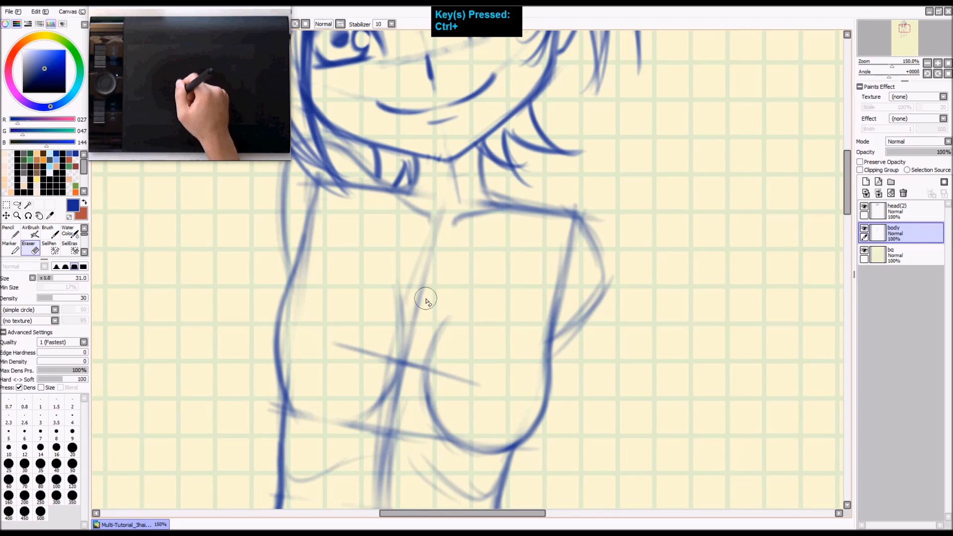
Erase the torso box's top-left line and the upper ends of both box sides near the shoulders.
{"action": "mouse_move", "coordinate": [368, 193]}
{"action": "left_mouse_down"}
{"action": "mouse_move", "coordinate": [386, 201]}
{"action": "mouse_move", "coordinate": [358, 189]}
{"action": "mouse_move", "coordinate": [337, 195]}
{"action": "mouse_move", "coordinate": [341, 184]}
{"action": "mouse_move", "coordinate": [323, 171]}
{"action": "left_mouse_up"}
{"action": "mouse_move", "coordinate": [316, 255]}
{"action": "left_mouse_down"}
{"action": "mouse_move", "coordinate": [318, 167]}
{"action": "mouse_move", "coordinate": [306, 201]}
{"action": "mouse_move", "coordinate": [302, 181]}
{"action": "left_mouse_up"}
{"action": "mouse_move", "coordinate": [566, 224]}
{"action": "left_mouse_down"}
{"action": "mouse_move", "coordinate": [553, 309]}
{"action": "mouse_move", "coordinate": [567, 242]}
{"action": "mouse_move", "coordinate": [566, 296]}
{"action": "mouse_move", "coordinate": [564, 259]}
{"action": "left_mouse_up"}
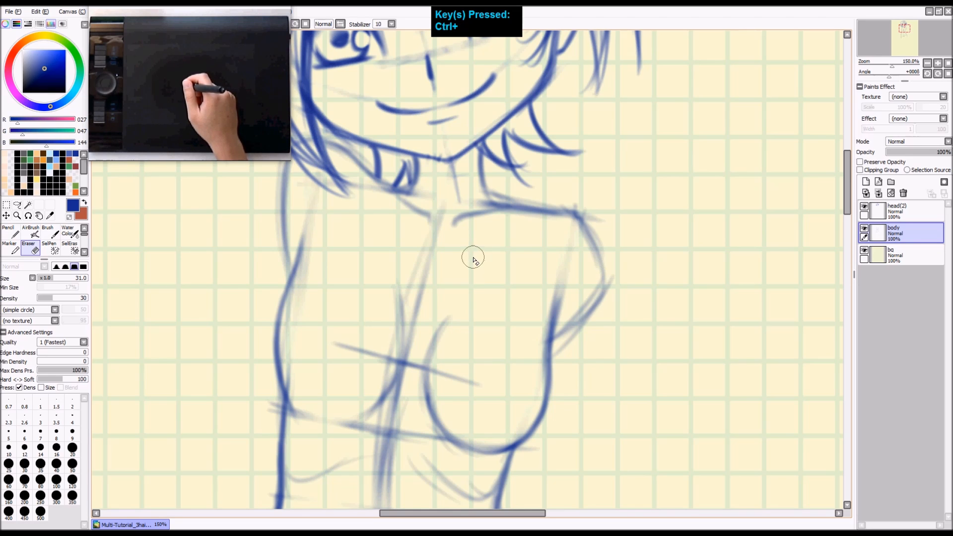
{"action": "key", "text": "ctrl+minus"}
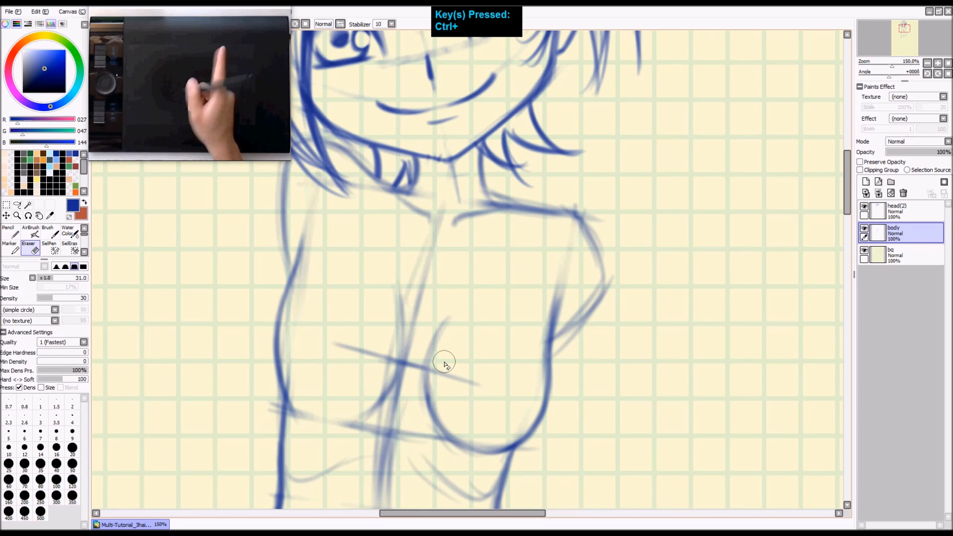
{"action": "key", "text": "ctrl+shift+z"}
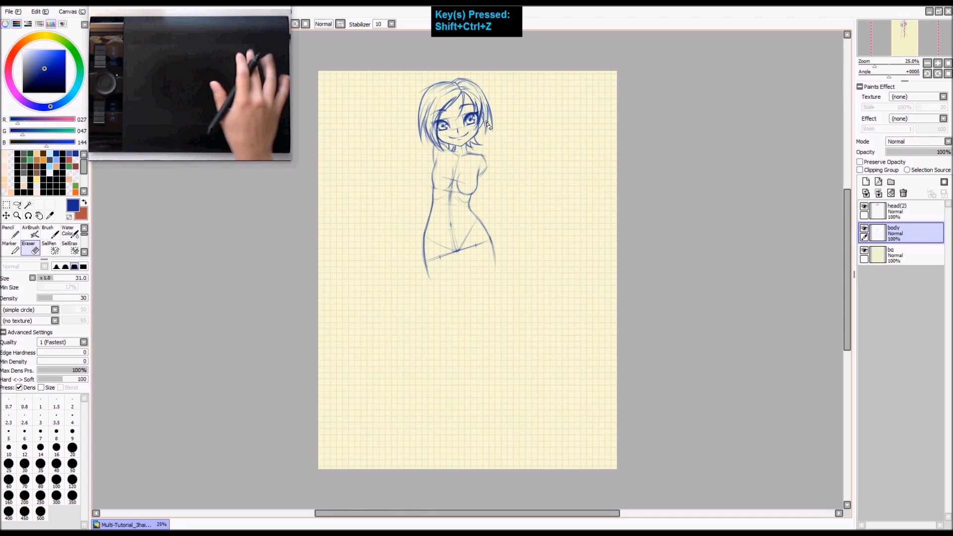
{"action": "key", "text": "z"}
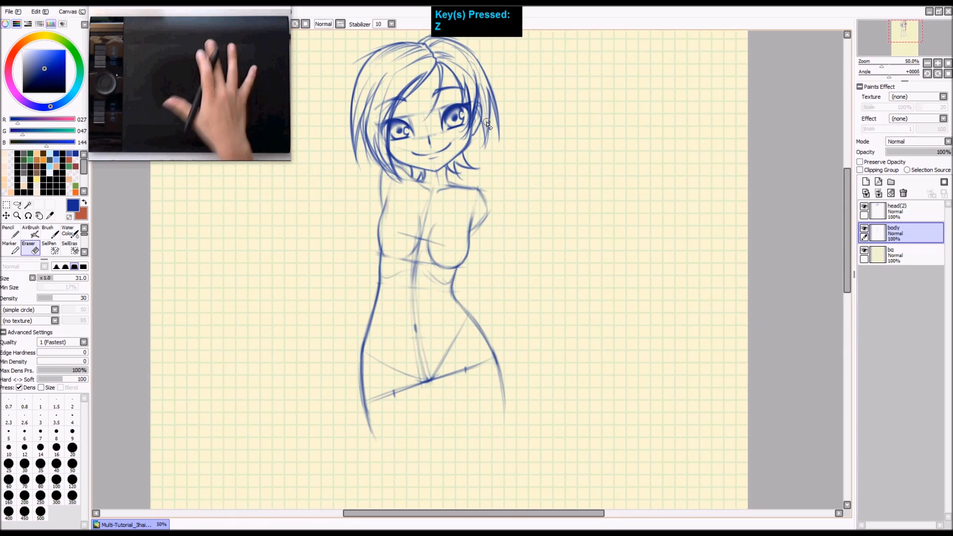